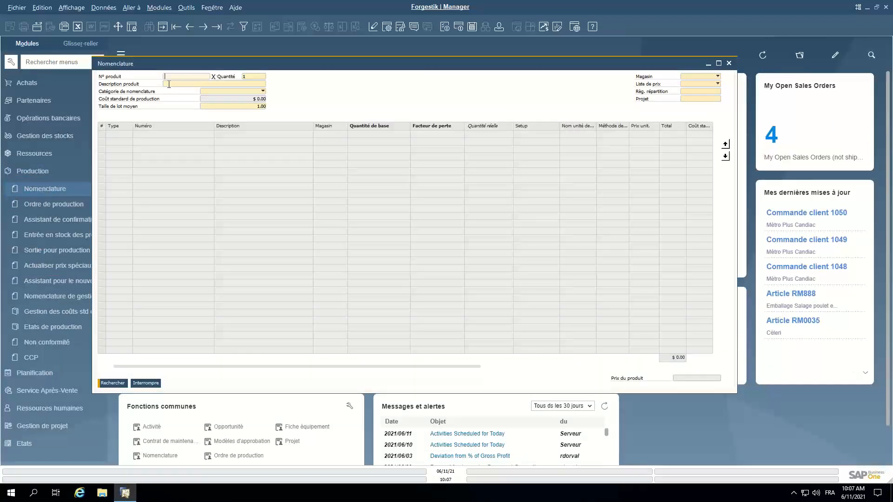
# Search the bills of materials by product description and open the one for Poitrine de poulet (RM0020).
pyautogui.click(168, 84)
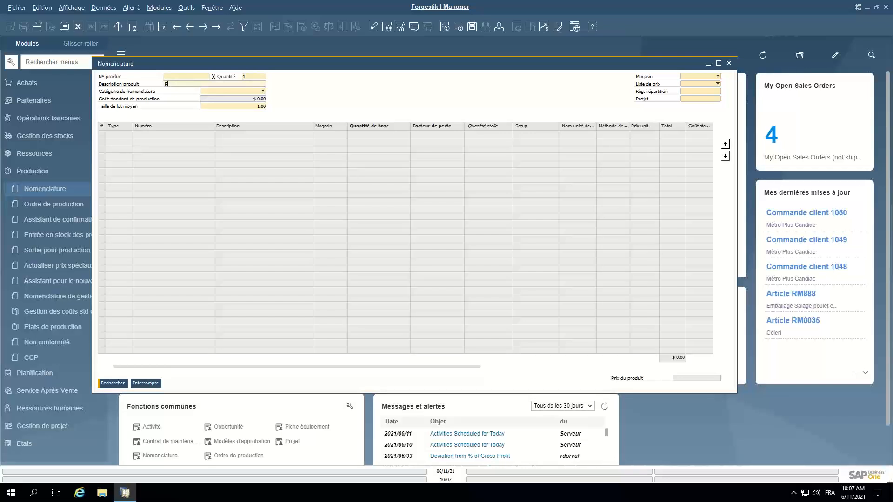
pyautogui.click(112, 383)
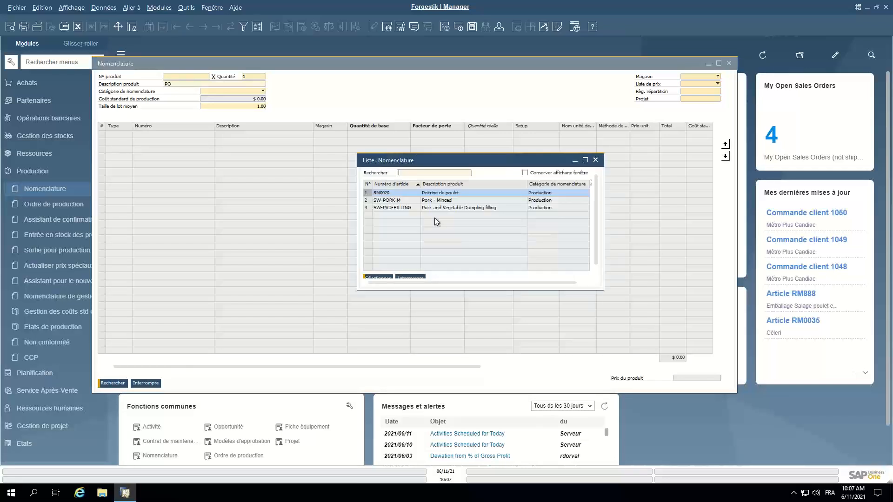
pyautogui.doubleClick(437, 194)
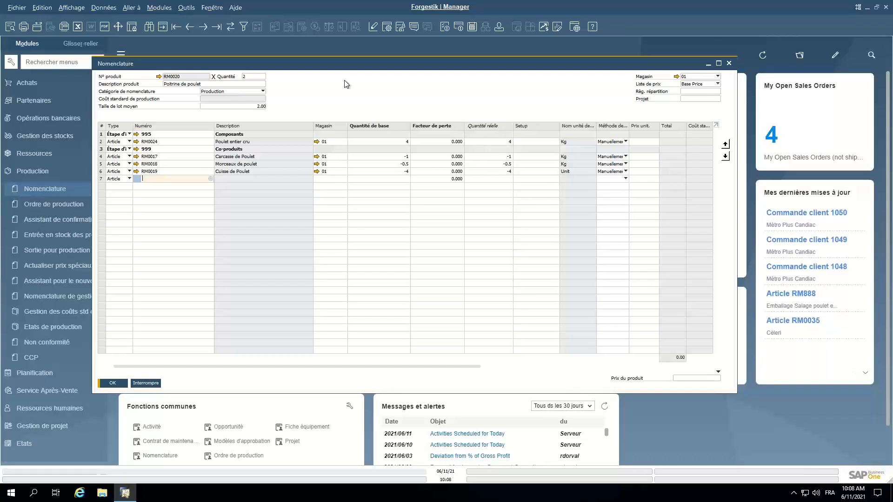
pyautogui.moveTo(331, 66); pyautogui.dragTo(304, 64)
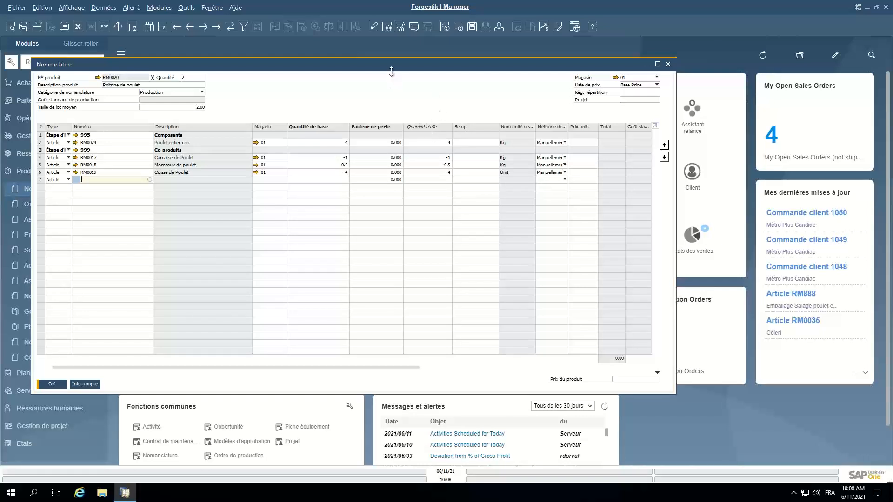
pyautogui.moveTo(404, 67); pyautogui.dragTo(460, 68)
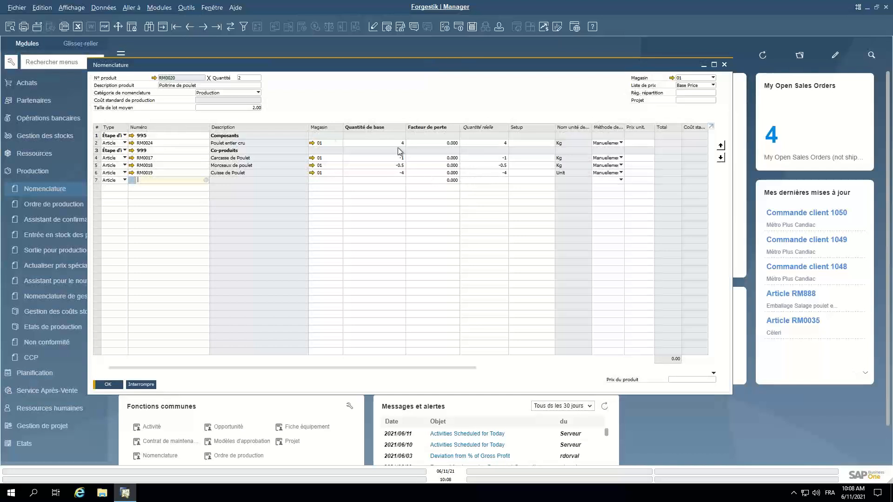
# Open user-defined field management and select the Nomenclature - Lignes category under Production.
pyautogui.click(188, 8)
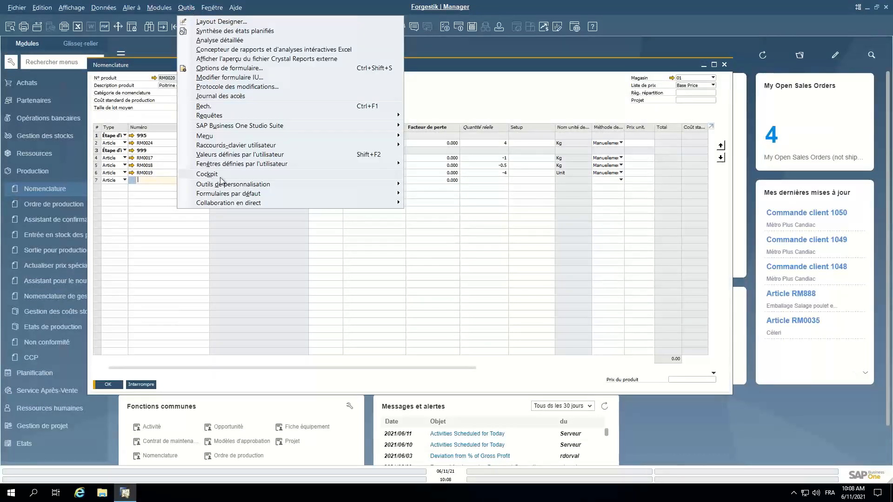
pyautogui.moveTo(237, 186)
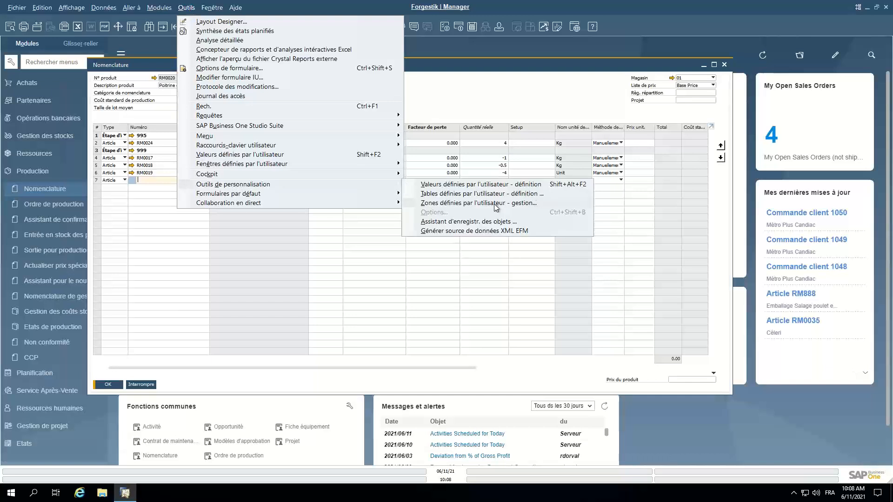
pyautogui.click(495, 205)
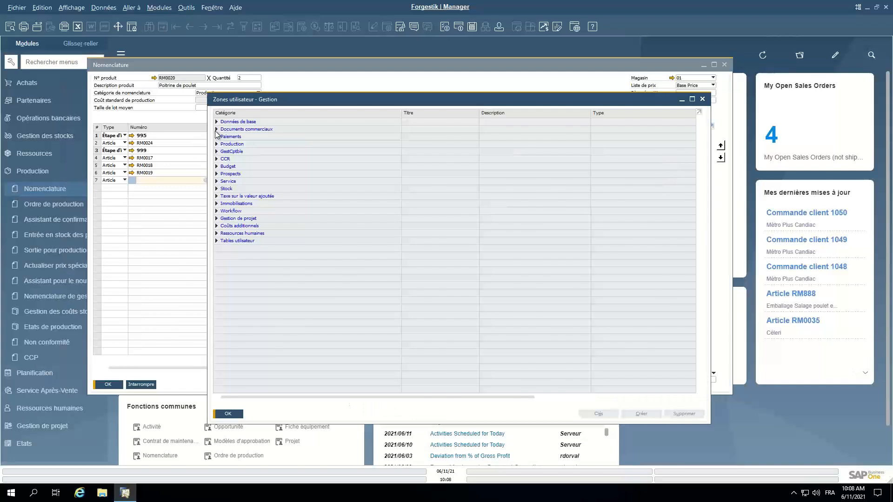
pyautogui.click(216, 144)
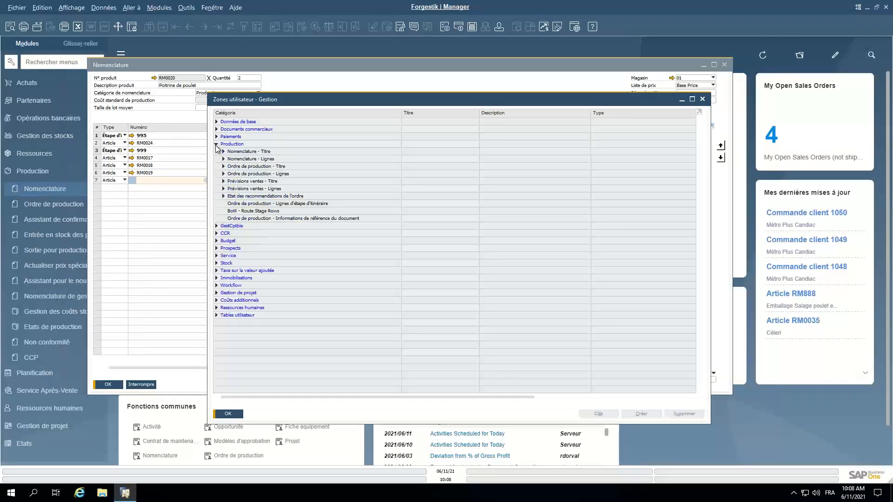
pyautogui.click(245, 160)
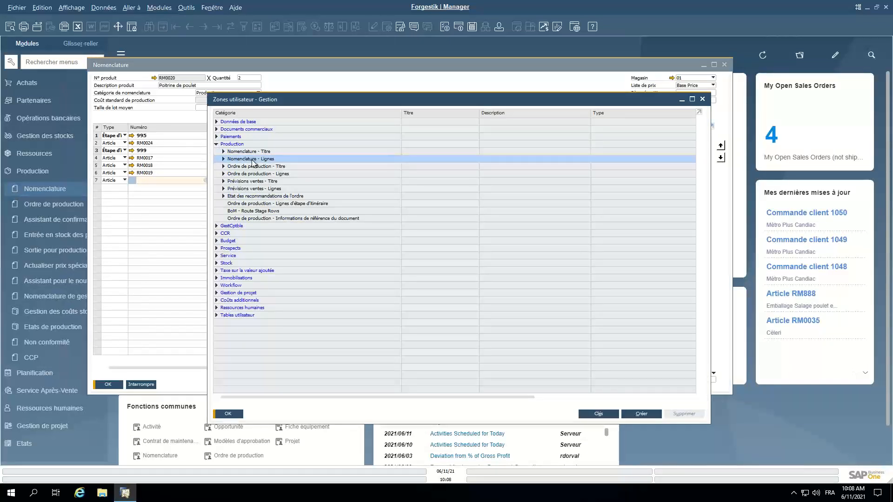
# Create an alphanumeric user field FCSDK_TMIN with the description Temp min on the bill of materials lines and accept the database structure change.
pyautogui.click(641, 413)
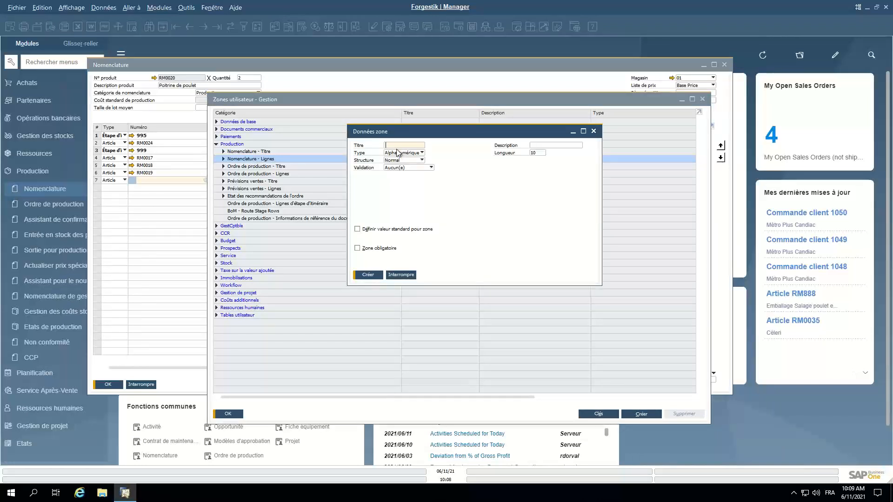
pyautogui.write('FCSDK_TMIN')
pyautogui.click(572, 145)
pyautogui.click(370, 275)
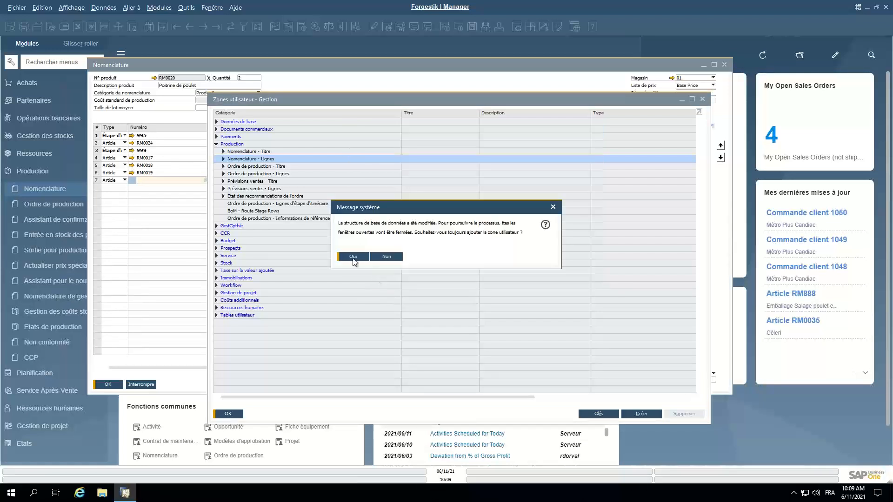
pyautogui.click(353, 258)
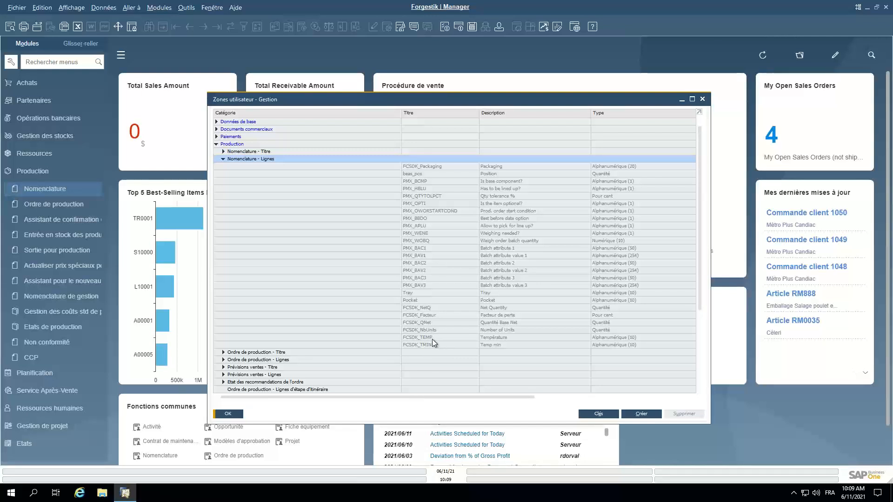
# Collapse the bill of materials line fields and expand the fields of Ordre de production - Lignes.
pyautogui.click(224, 159)
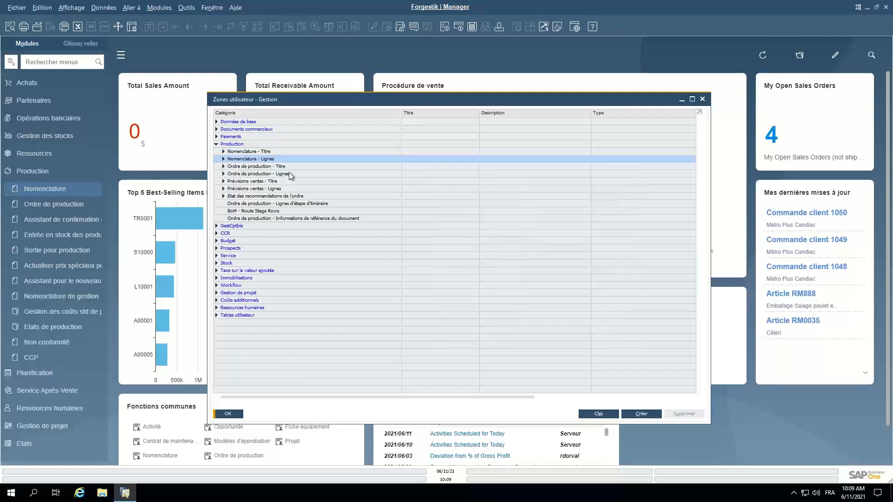
pyautogui.click(273, 175)
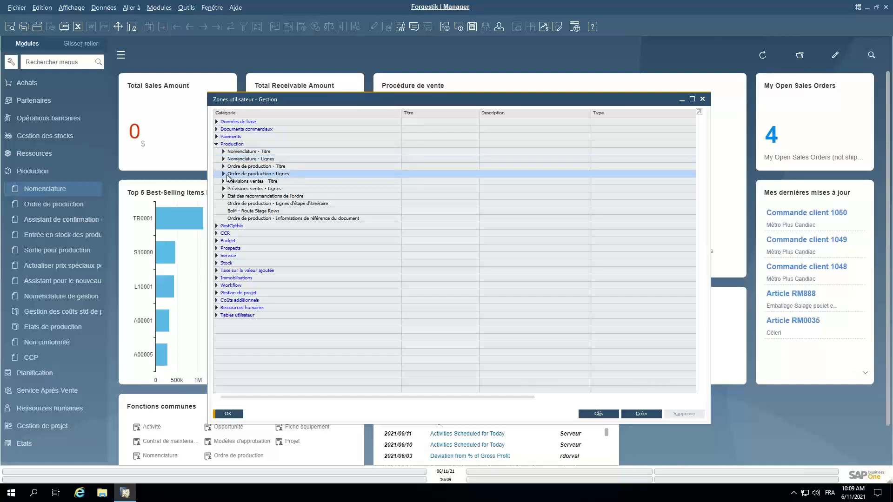
pyautogui.click(223, 174)
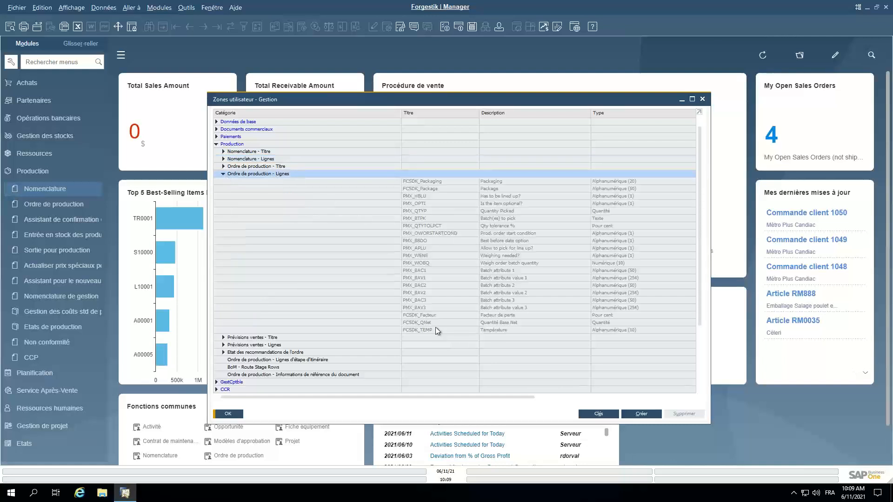
# Create an alphanumeric user field FCSDK_TMIN with the description Temp Min on the production order lines.
pyautogui.click(642, 414)
pyautogui.write('fcsdk')
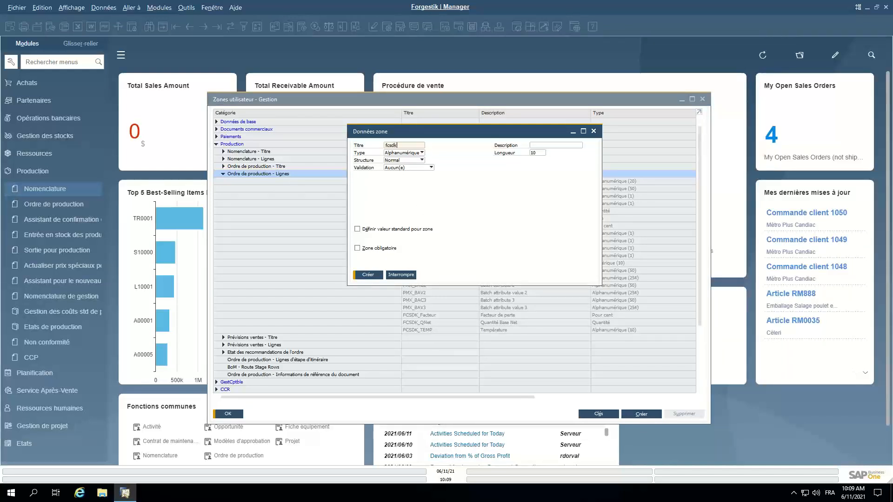
pyautogui.press('BackSpace')
pyautogui.press('BackSpace')
pyautogui.press('BackSpace')
pyautogui.press('BackSpace')
pyautogui.press('BackSpace')
pyautogui.write('FCSD')
pyautogui.write('dk')
pyautogui.click(535, 145)
pyautogui.write('Temp')
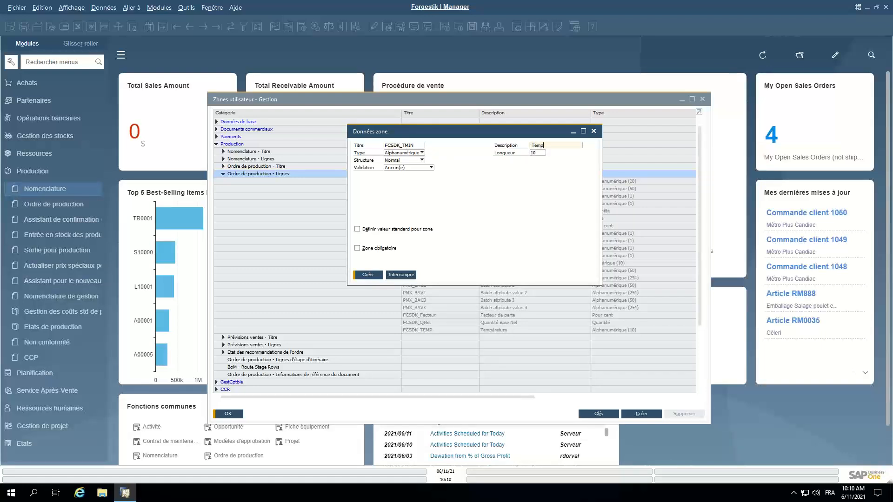
pyautogui.write(' Min')
pyautogui.click(377, 274)
pyautogui.click(303, 278)
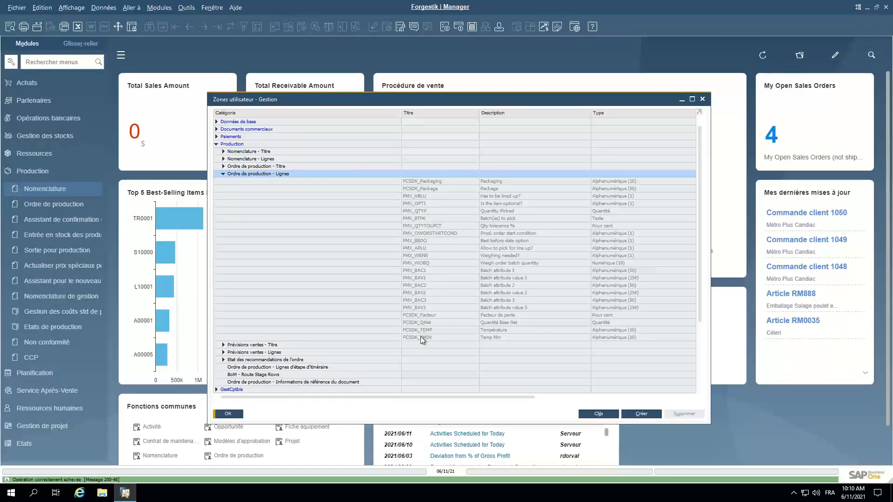
# Compare the FCSDK_TMIN entries in the bill of materials and production order lines, and close user field management.
pyautogui.click(223, 159)
pyautogui.scroll(-8, 476, 323)
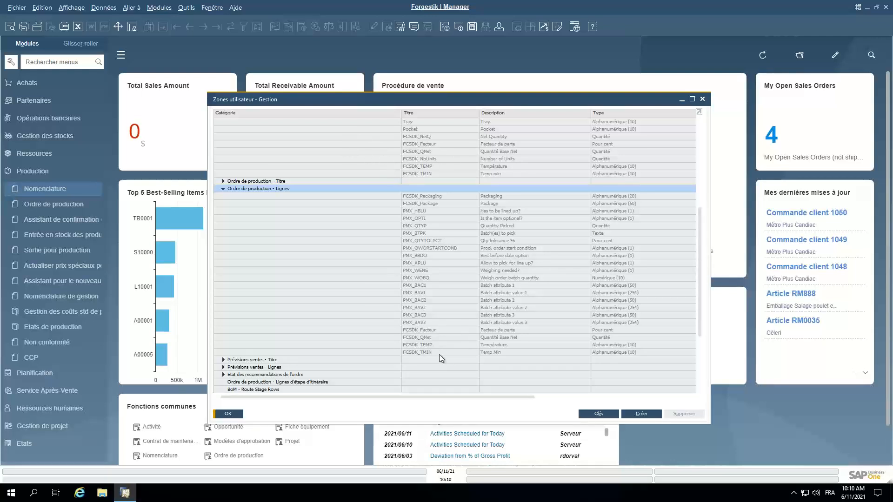
pyautogui.click(228, 413)
# Reopen the bill of materials for Poitrine de poulet by searching product descriptions for "Po".
pyautogui.click(49, 188)
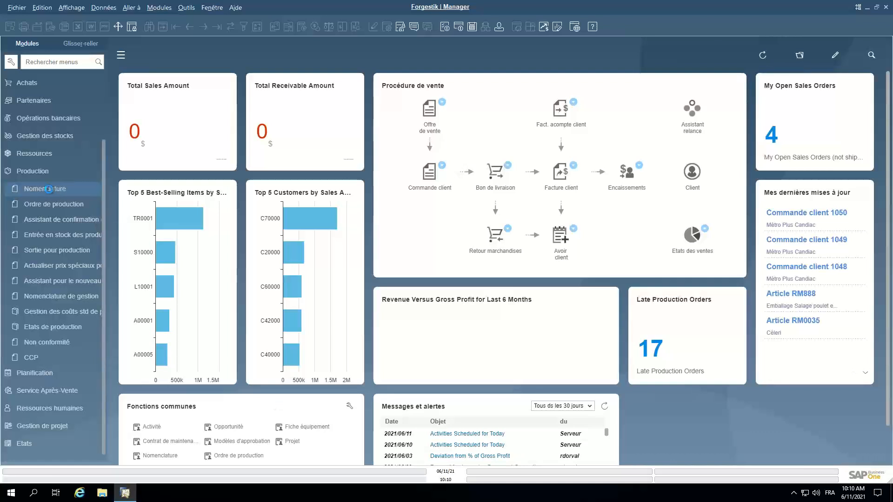
pyautogui.click(160, 85)
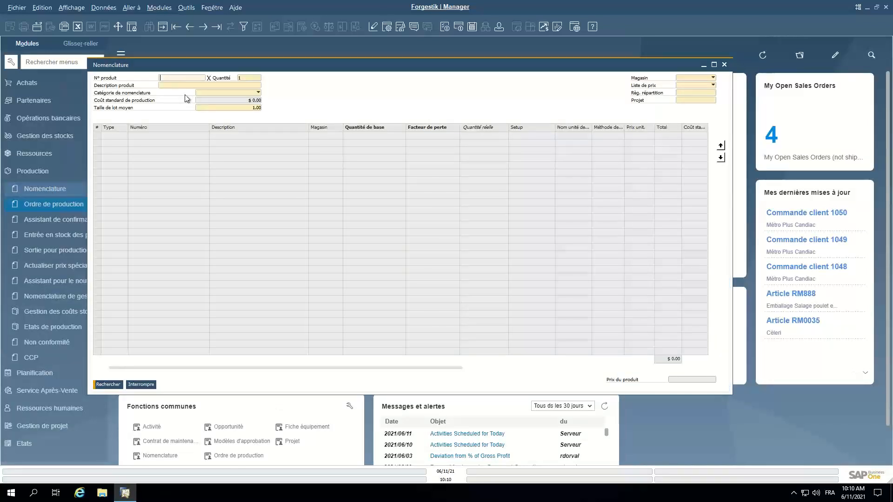
pyautogui.write('poul')
pyautogui.click(103, 385)
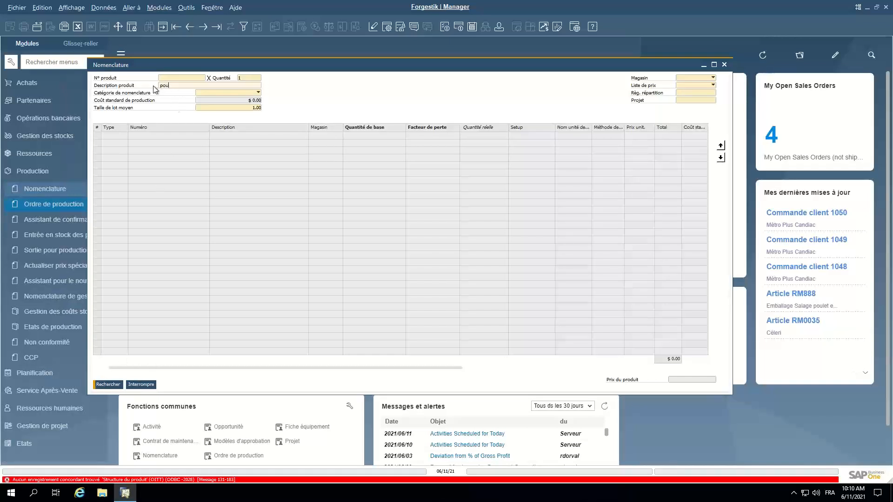
pyautogui.press('BackSpace')
pyautogui.press('BackSpace')
pyautogui.press('BackSpace')
pyautogui.press('BackSpace')
pyautogui.write('Po')
pyautogui.click(108, 385)
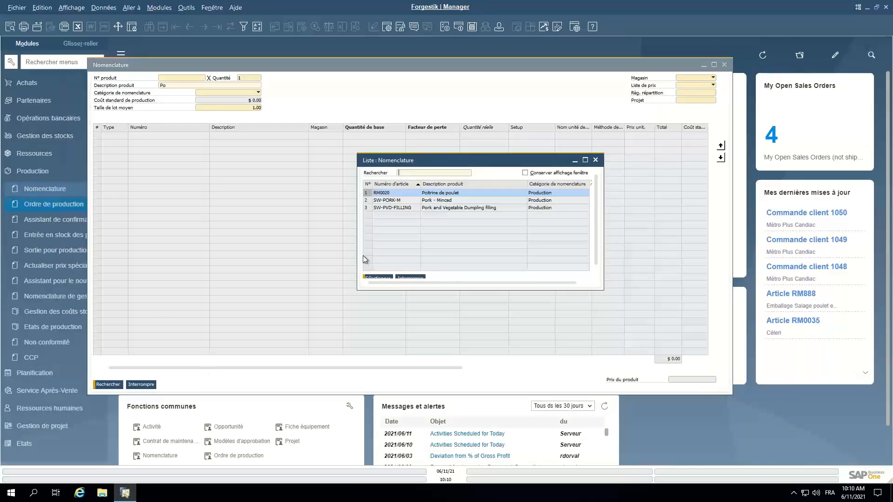
pyautogui.doubleClick(447, 196)
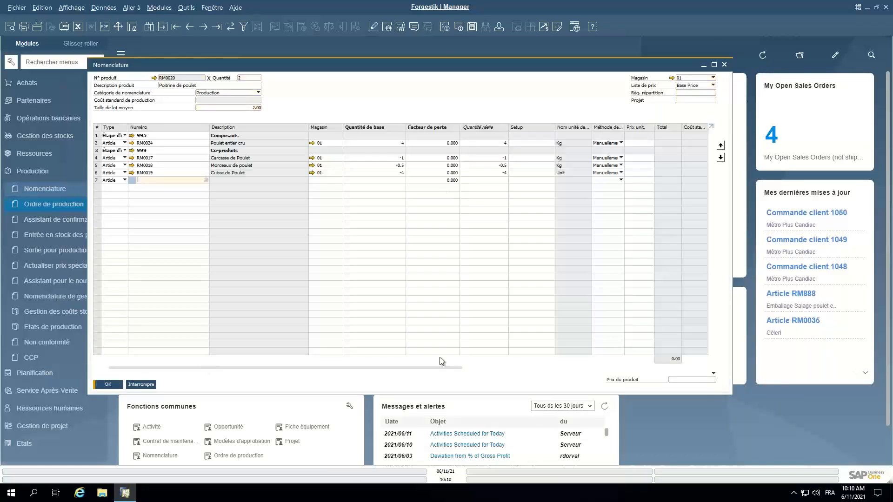
# Set Température to 45 and Temp min to 65 on the Poulet entier cru line and update the bill of materials.
pyautogui.moveTo(421, 368); pyautogui.dragTo(754, 380)
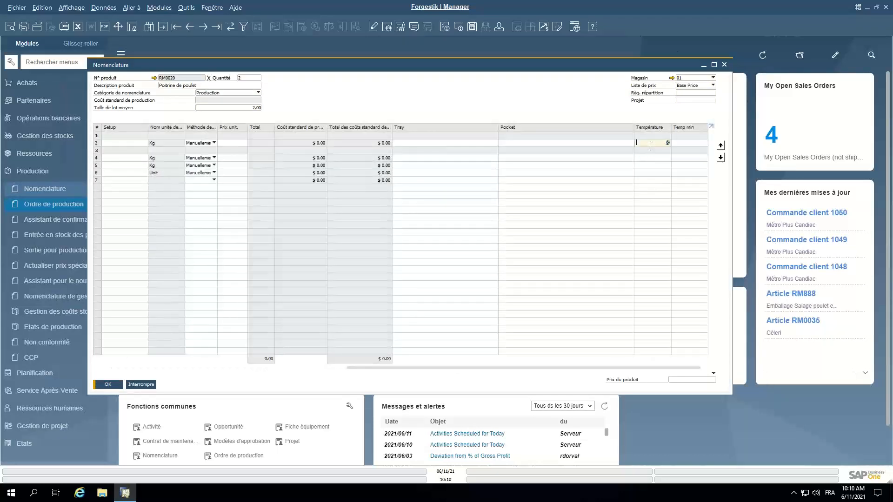
pyautogui.write('50')
pyautogui.moveTo(645, 146); pyautogui.dragTo(630, 146)
pyautogui.write('45')
pyautogui.click(691, 144)
pyautogui.write('65')
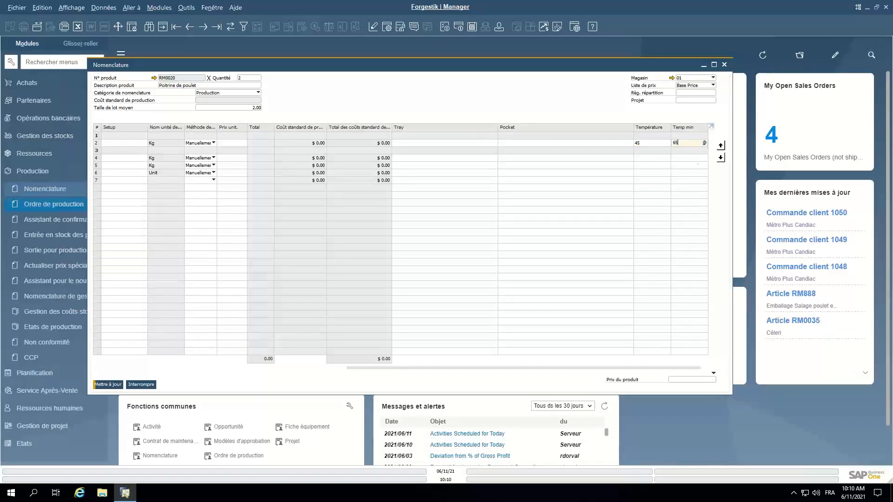
pyautogui.doubleClick(647, 143)
pyautogui.click(108, 385)
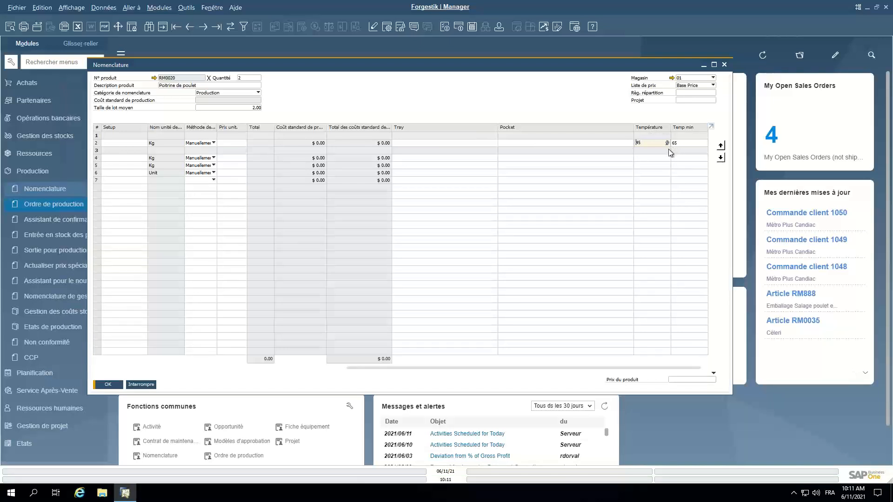
pyautogui.doubleClick(134, 66)
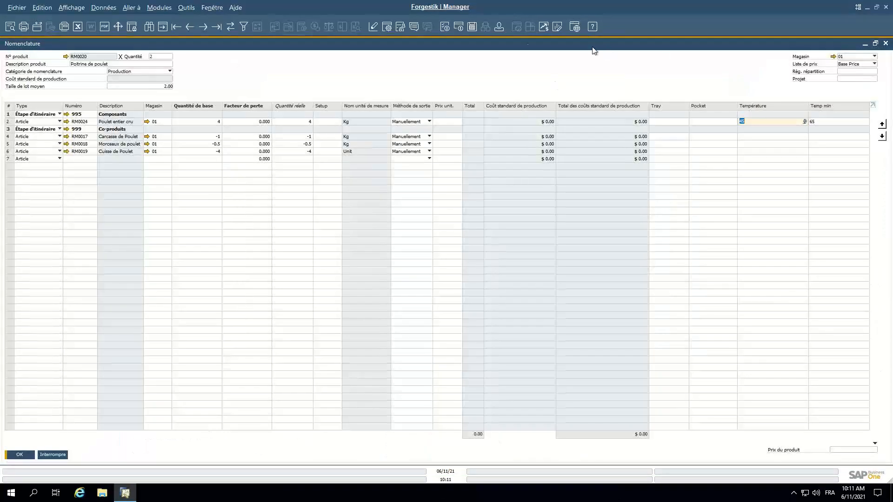
pyautogui.doubleClick(420, 44)
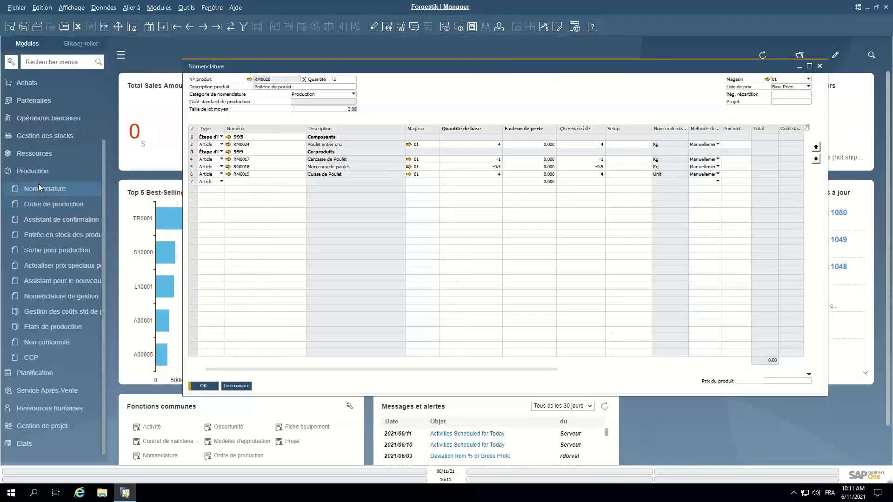
# Start a new production order for product RM0020.
pyautogui.click(41, 205)
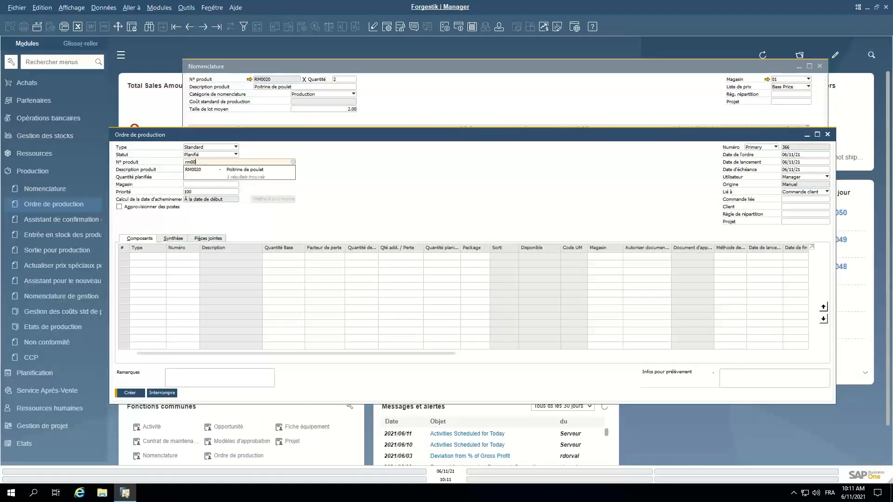
pyautogui.write('rm0020')
pyautogui.press('Tab')
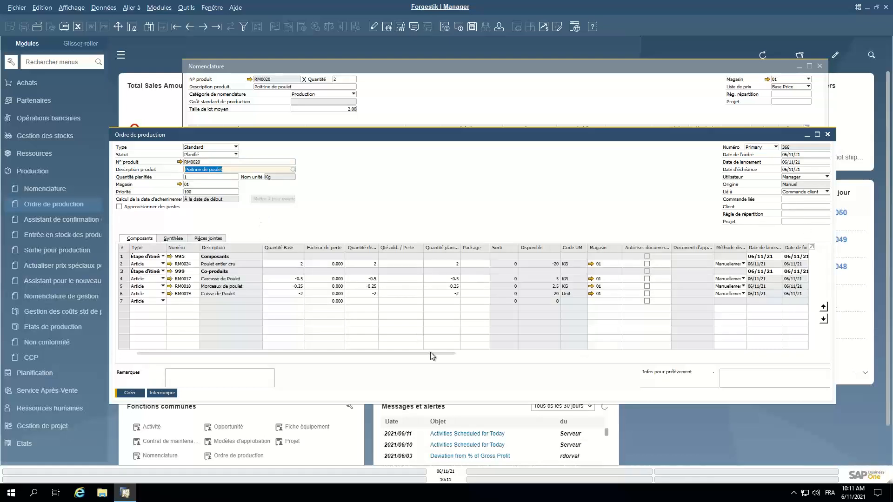
# Check the Température and Temp Min columns of the production order components against the bill of materials.
pyautogui.moveTo(430, 352); pyautogui.dragTo(800, 365)
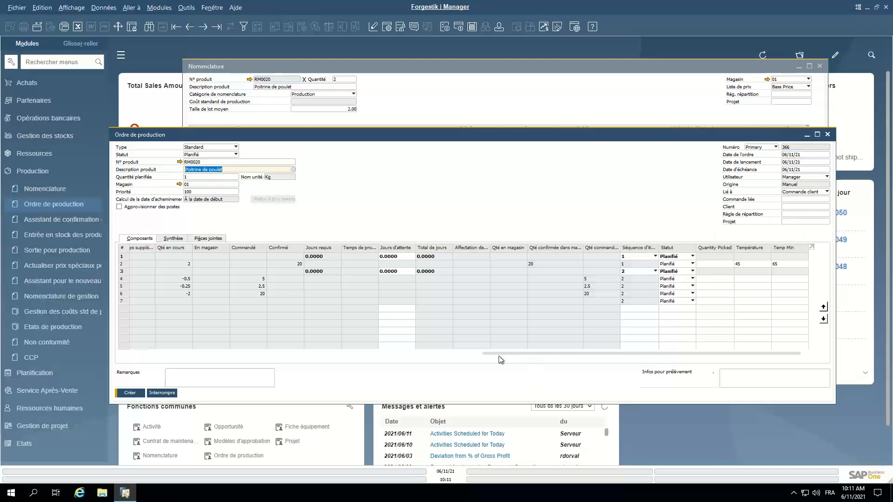
pyautogui.moveTo(499, 355); pyautogui.dragTo(257, 355)
pyautogui.click(226, 70)
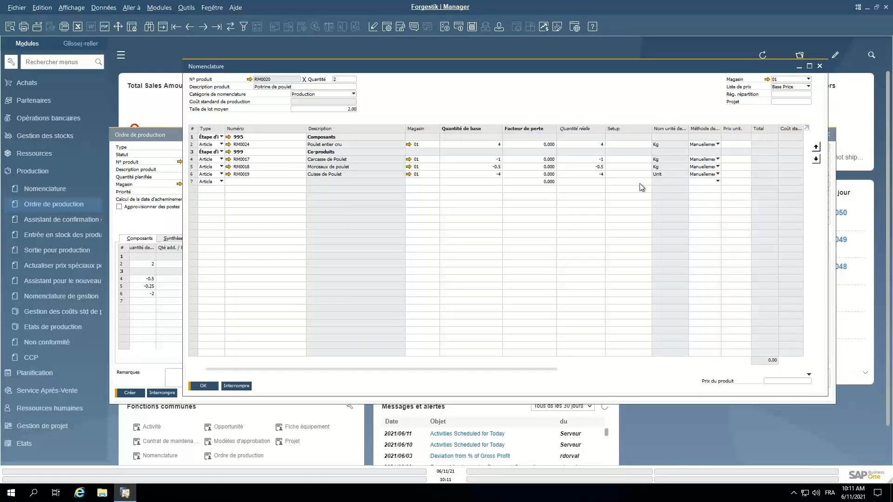
pyautogui.click(163, 136)
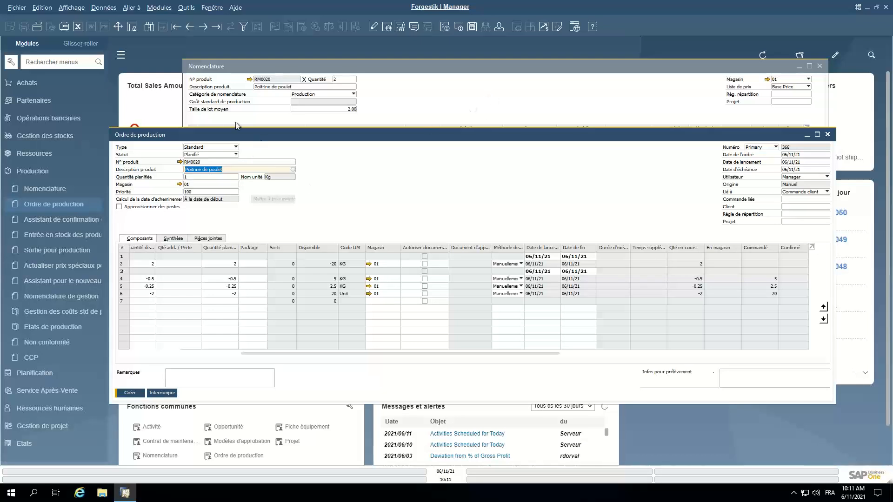
# Check the Température and Temp Min values on the component lines of the new RM0020 production order.
pyautogui.moveTo(235, 135); pyautogui.dragTo(164, 83)
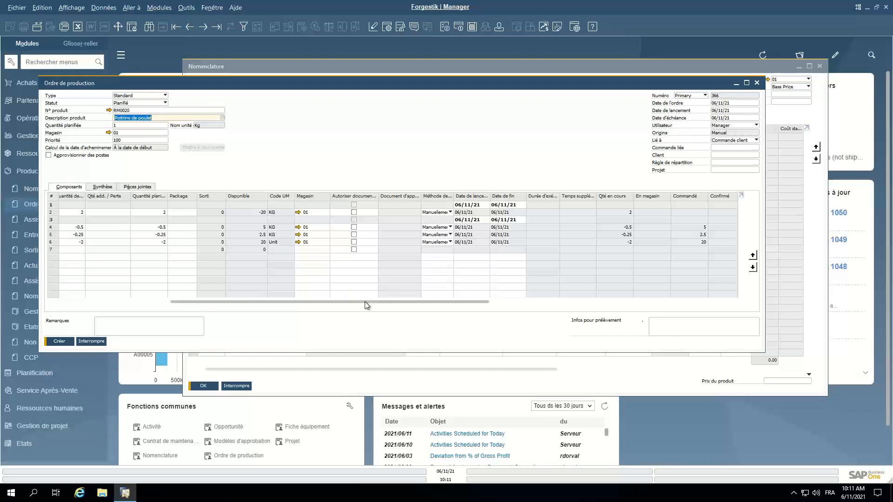
pyautogui.moveTo(365, 301); pyautogui.dragTo(379, 307)
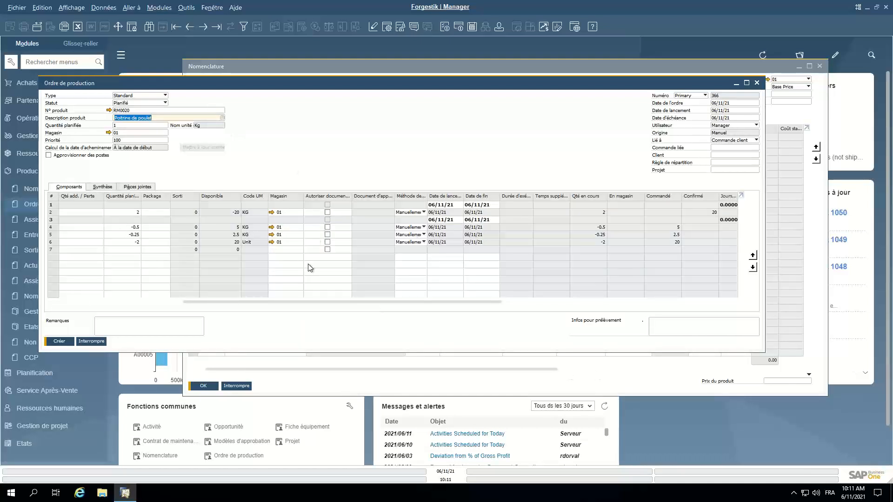
pyautogui.moveTo(454, 303); pyautogui.dragTo(682, 305)
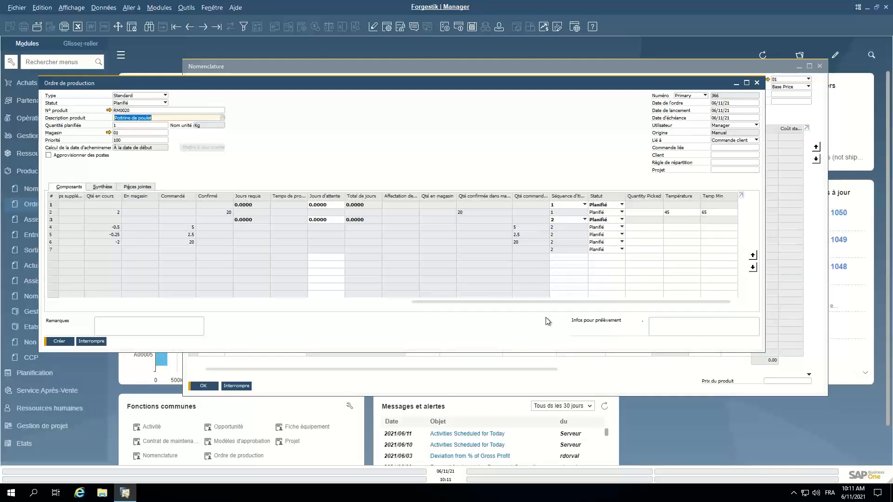
# Close the Poitrine de poulet bill of materials and discard the unsaved production order.
pyautogui.click(283, 69)
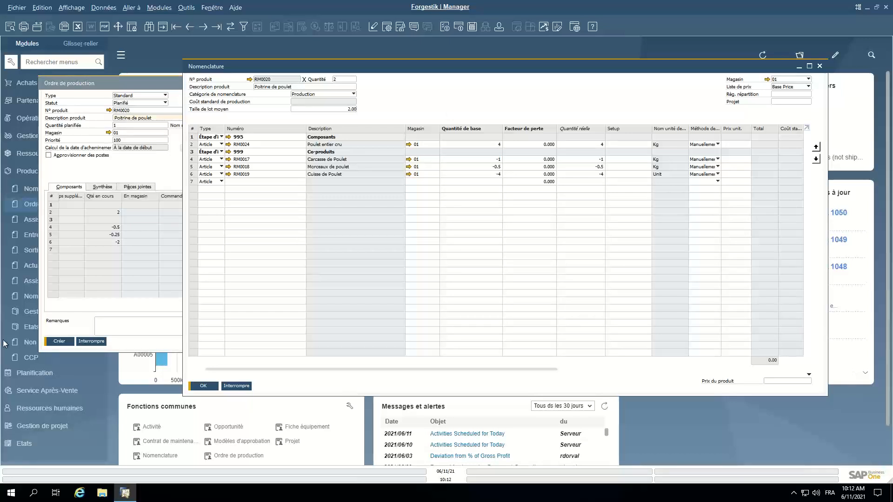
pyautogui.click(232, 387)
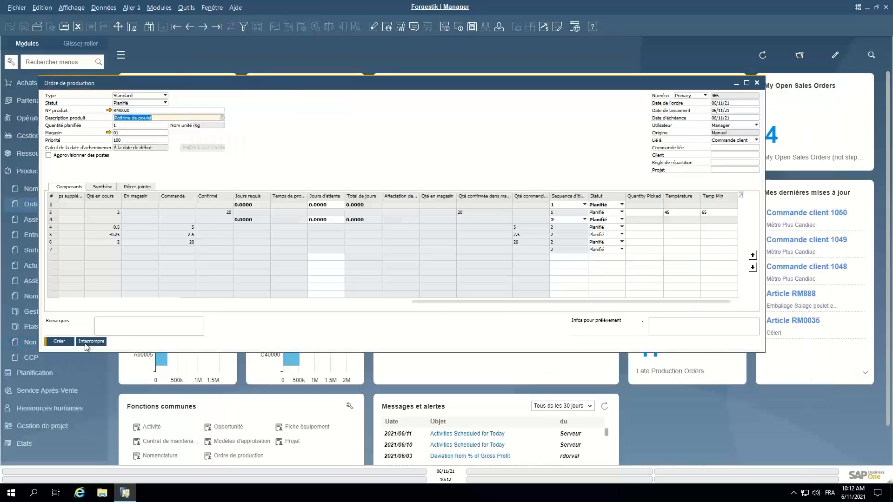
pyautogui.click(88, 344)
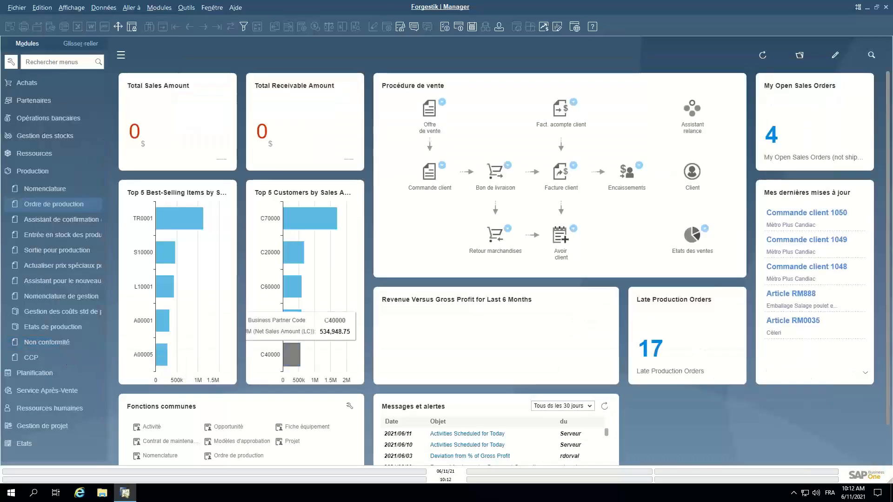
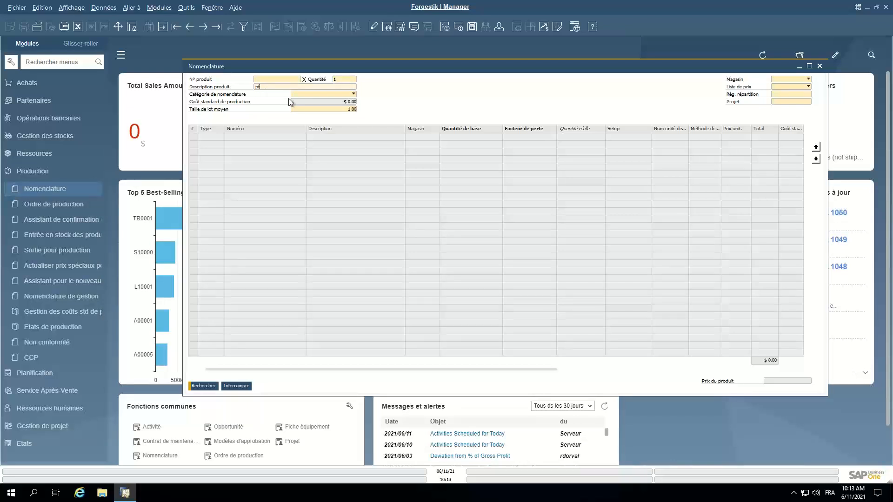
# Open the Salade de Poulet et riz bill of materials by searching for product number PF.
pyautogui.press('BackSpace')
pyautogui.press('BackSpace')
pyautogui.click(274, 79)
pyautogui.write('p')
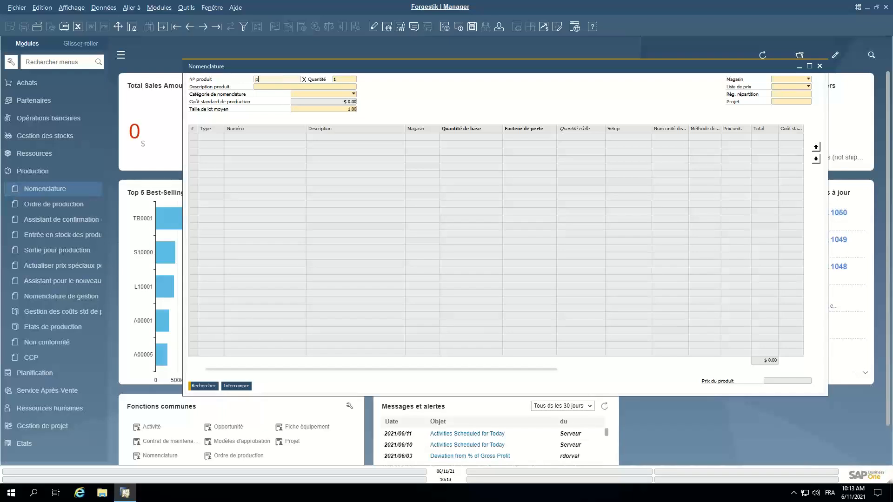
pyautogui.write('f')
pyautogui.press('Tab')
pyautogui.moveTo(264, 80); pyautogui.dragTo(244, 82)
pyautogui.write('PF')
pyautogui.press('Tab')
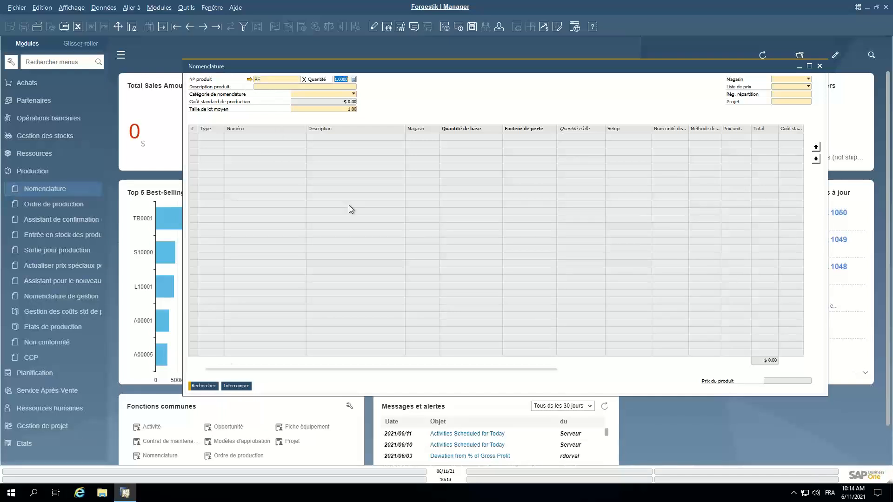
pyautogui.click(209, 385)
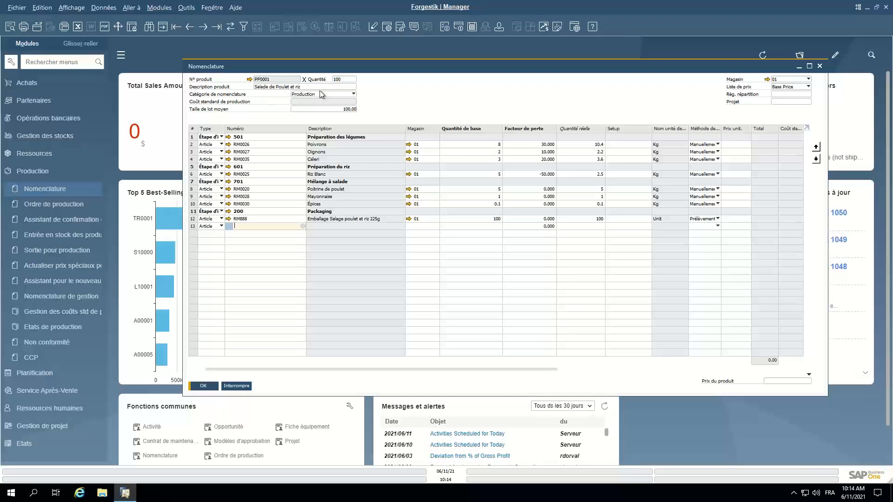
# Examine the header quantity and the Quantité de base of the vegetable, rice and chicken lines.
pyautogui.moveTo(412, 70); pyautogui.dragTo(352, 71)
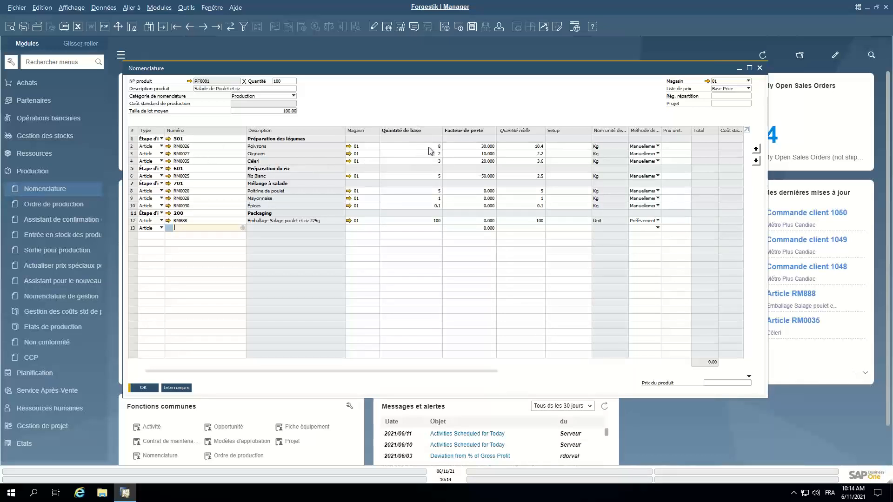
pyautogui.click(281, 82)
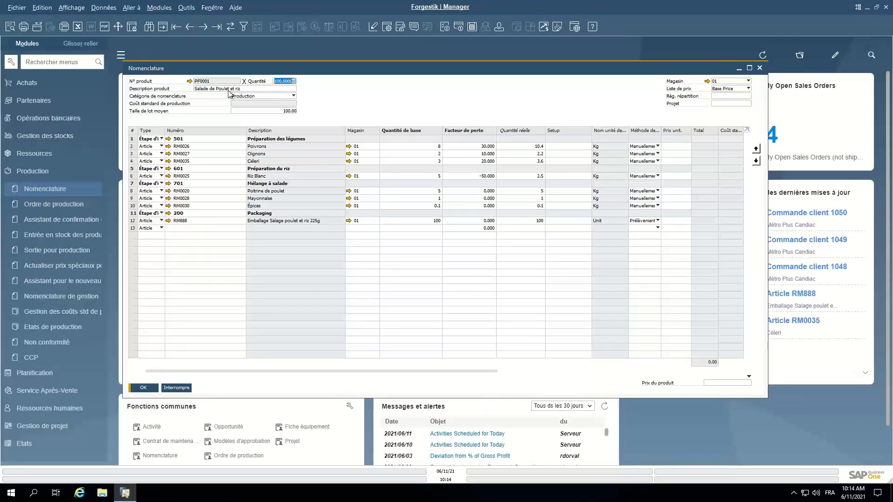
pyautogui.click(424, 147)
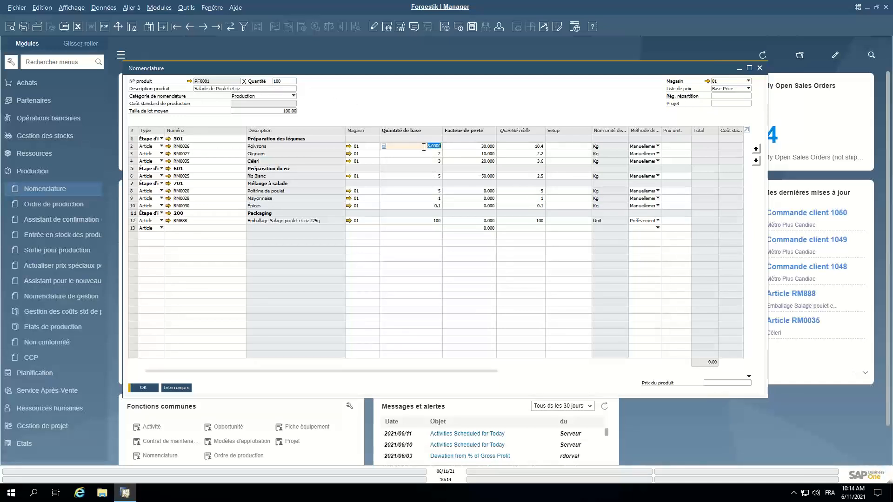
pyautogui.click(424, 147)
pyautogui.click(429, 154)
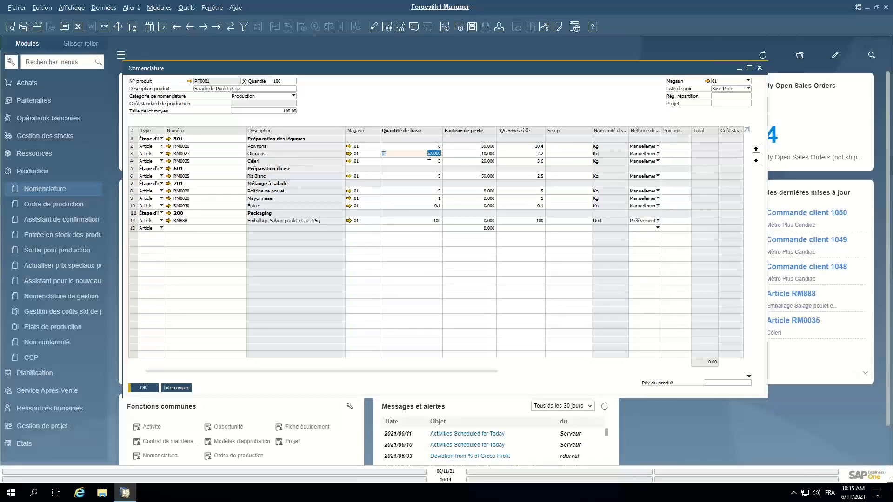
pyautogui.click(424, 161)
pyautogui.click(432, 176)
pyautogui.click(433, 191)
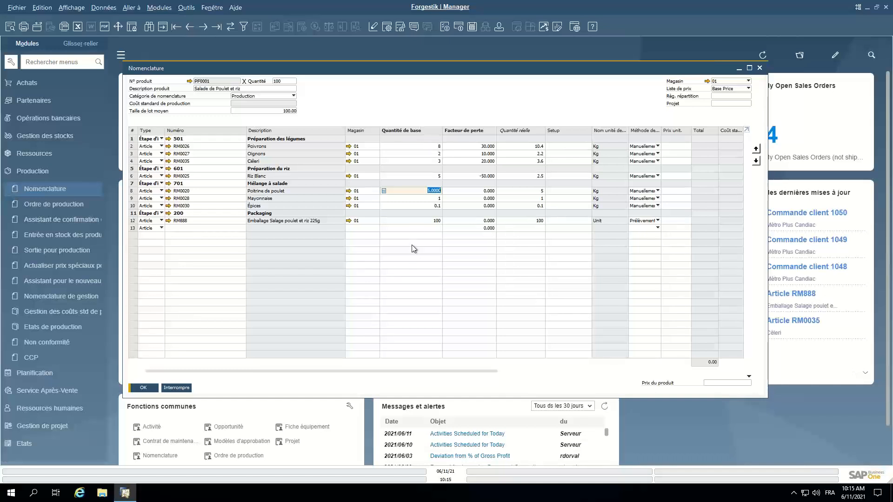
pyautogui.click(411, 147)
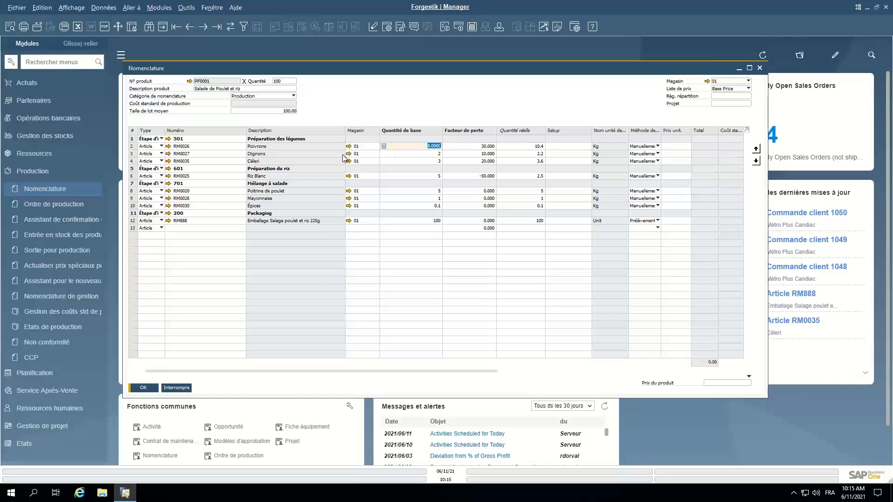
# Set the Facteur de perte of the Poivrons line to 35 and check its Quantité réelle.
pyautogui.click(481, 148)
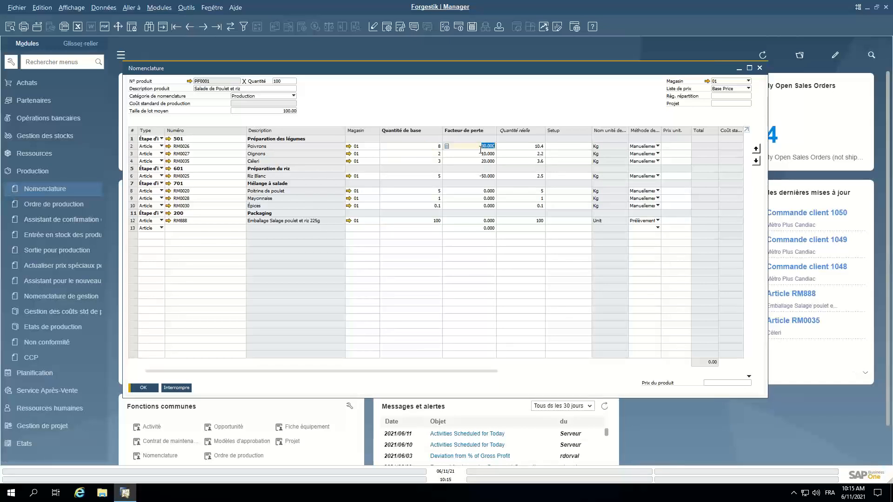
pyautogui.click(434, 147)
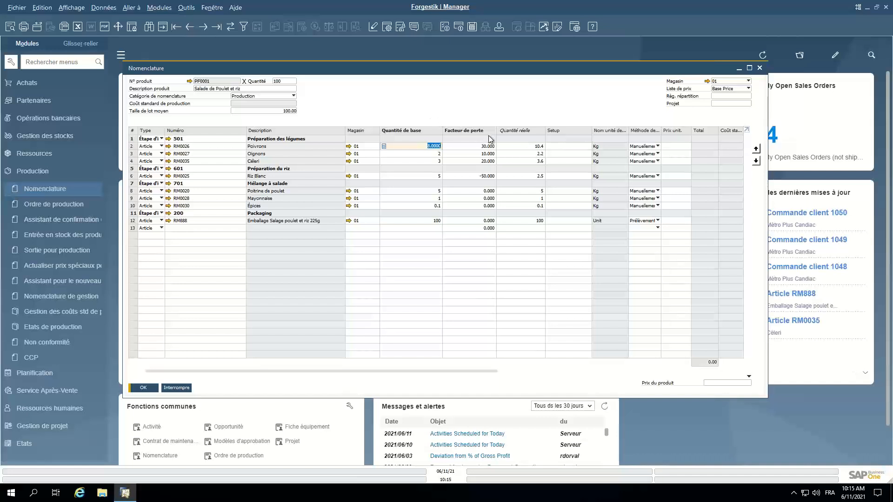
pyautogui.press('Tab')
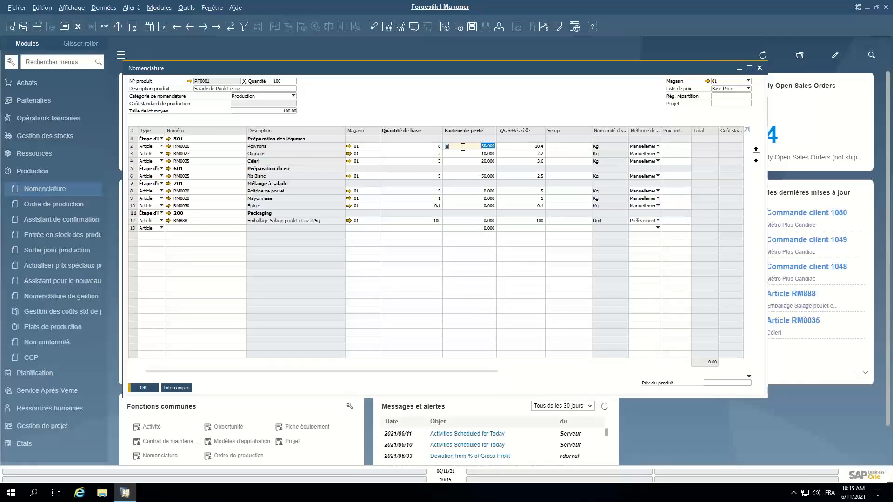
pyautogui.write('35')
pyautogui.click(424, 148)
pyautogui.click(531, 147)
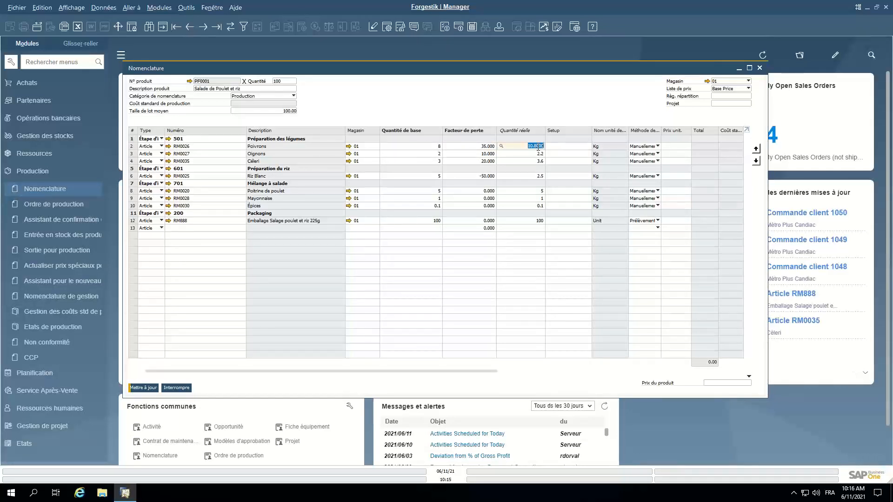
# Set the Facteur de perte of the Poivrons line to 10 and its Quantité de base to 9.
pyautogui.click(480, 148)
pyautogui.press('BackSpace')
pyautogui.write('10')
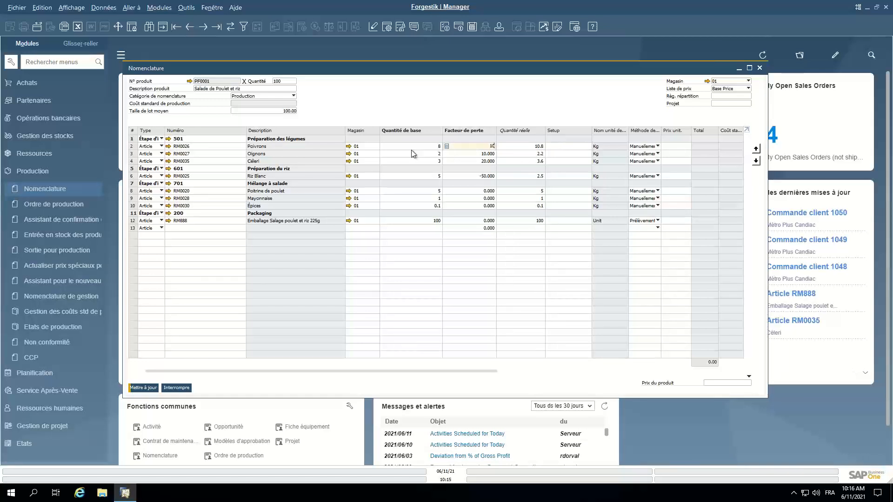
pyautogui.click(414, 149)
pyautogui.write('9')
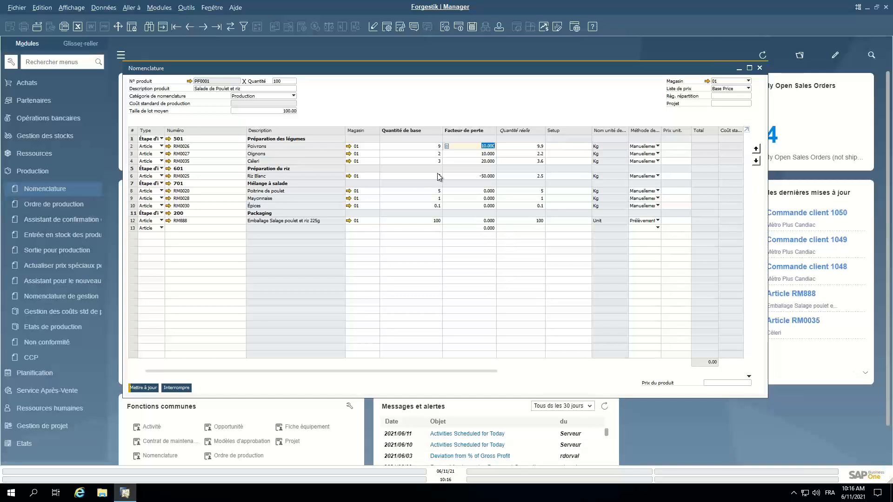
# Review the user-defined value definition behind Quantité réelle, including its saved query and automatic refresh fields, and close it.
pyautogui.click(507, 145)
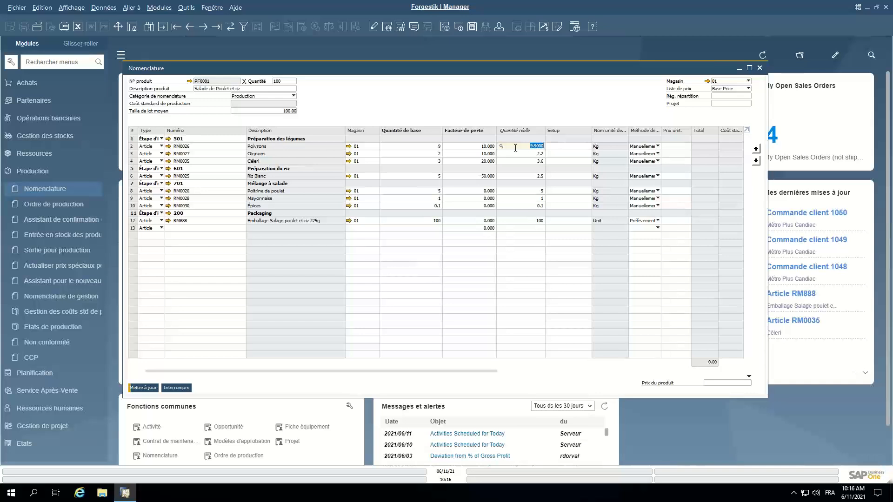
pyautogui.click(511, 146)
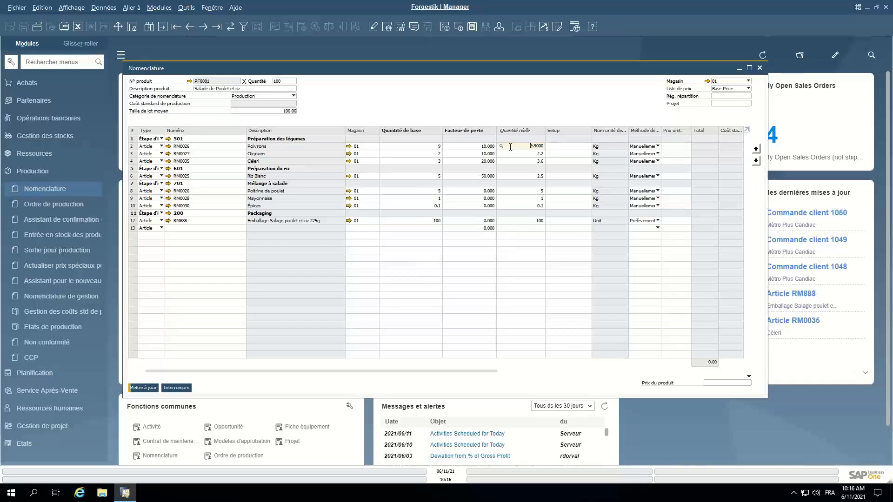
pyautogui.click(188, 9)
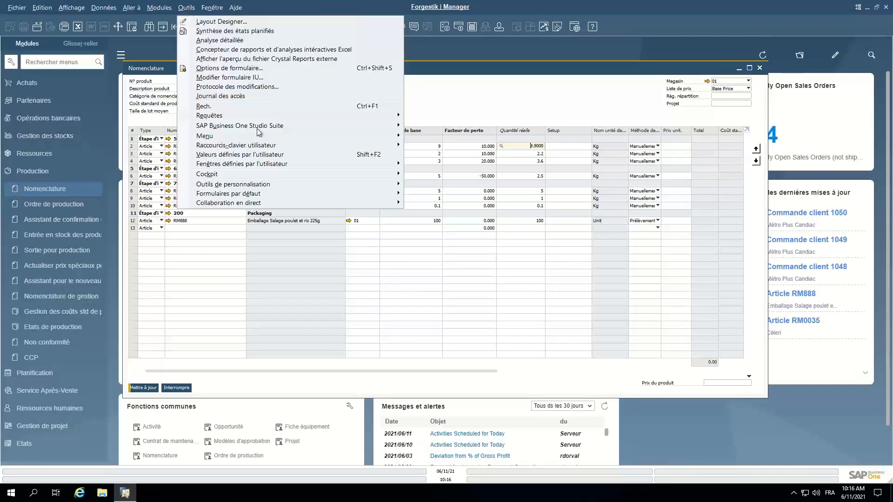
pyautogui.moveTo(268, 185)
pyautogui.click(459, 185)
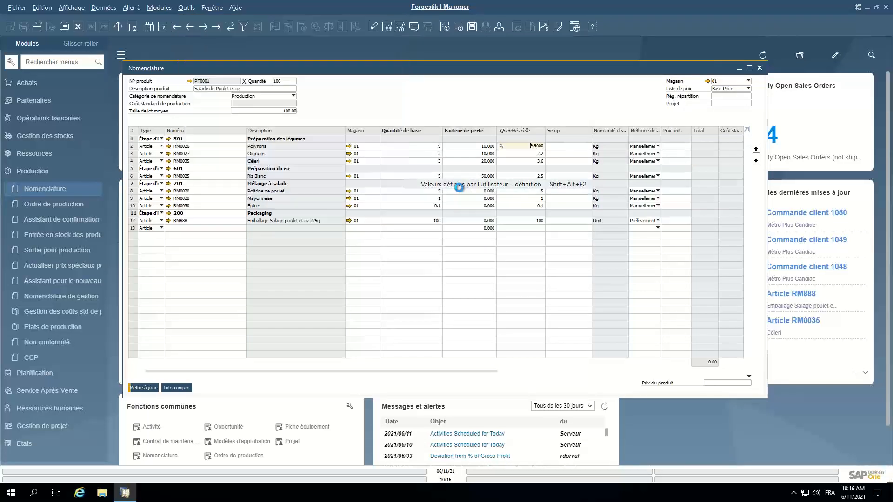
pyautogui.moveTo(562, 180); pyautogui.dragTo(261, 113)
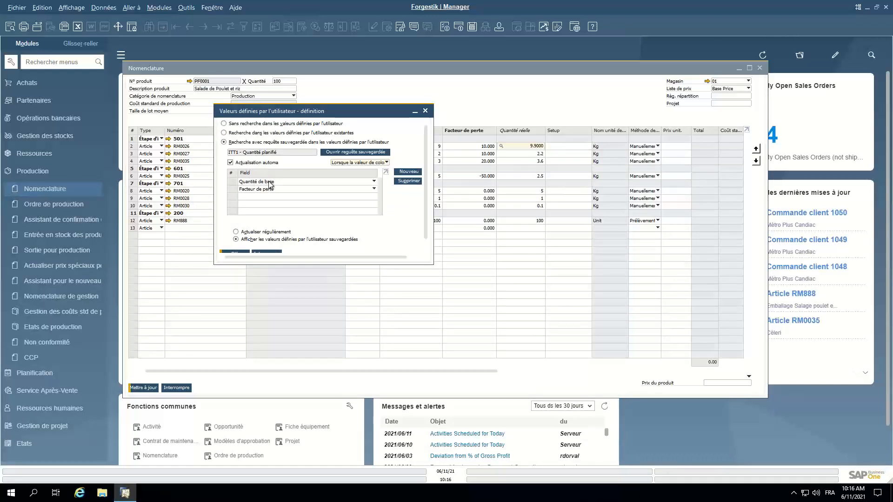
pyautogui.moveTo(299, 112); pyautogui.dragTo(326, 225)
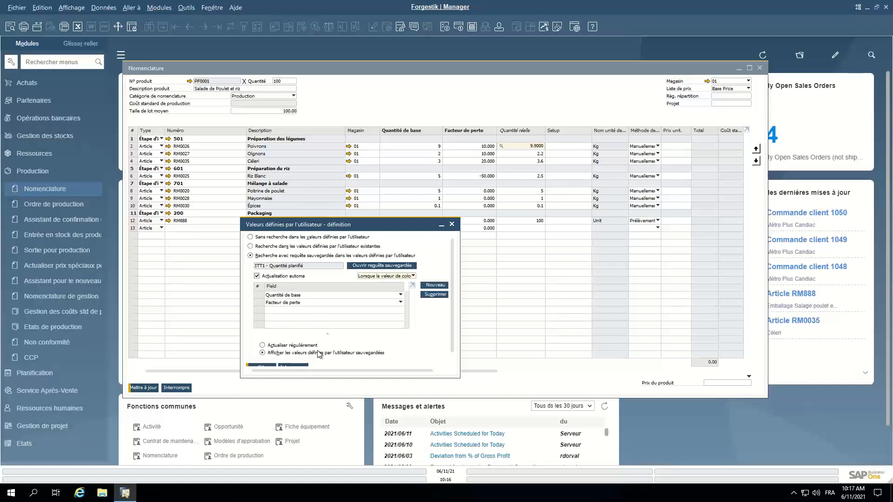
pyautogui.moveTo(389, 228); pyautogui.dragTo(459, 245)
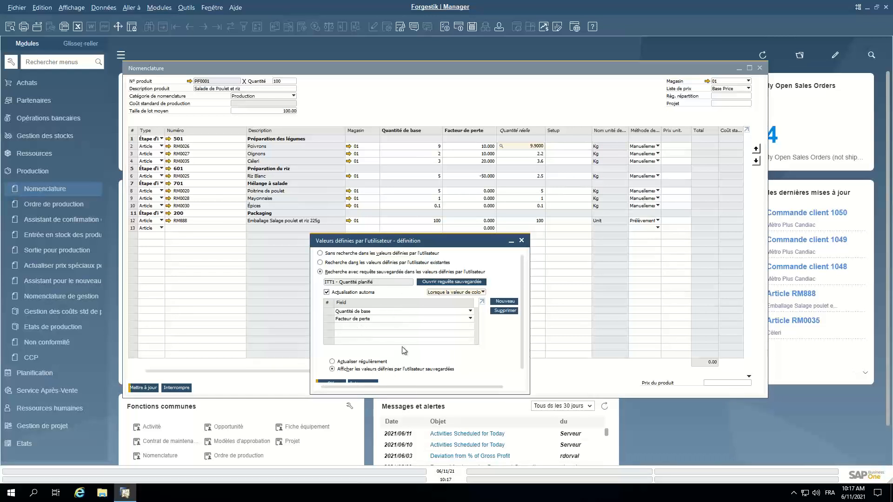
pyautogui.scroll(-1, 367, 373)
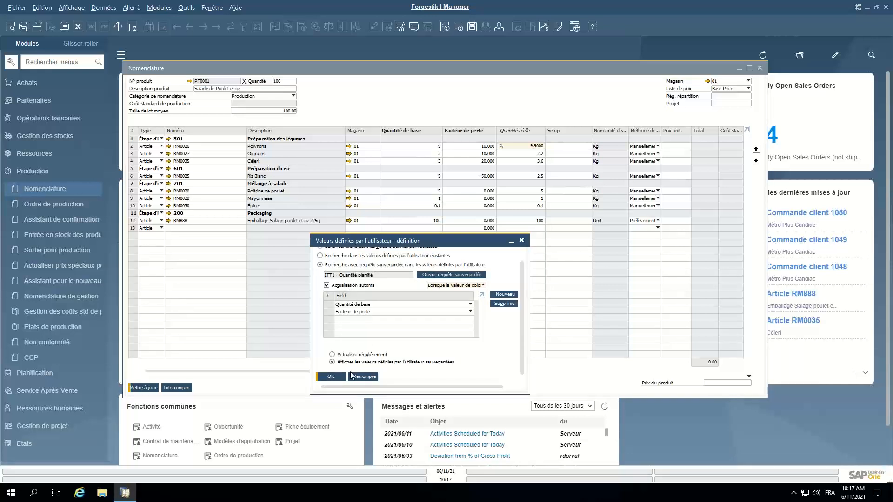
pyautogui.click(341, 379)
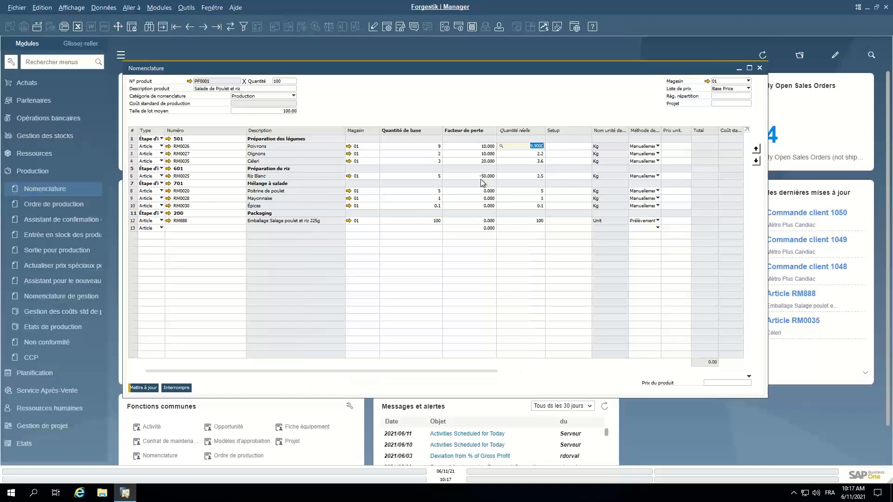
# Set the Facteur de perte of the Oignons line to 20.
pyautogui.click(519, 153)
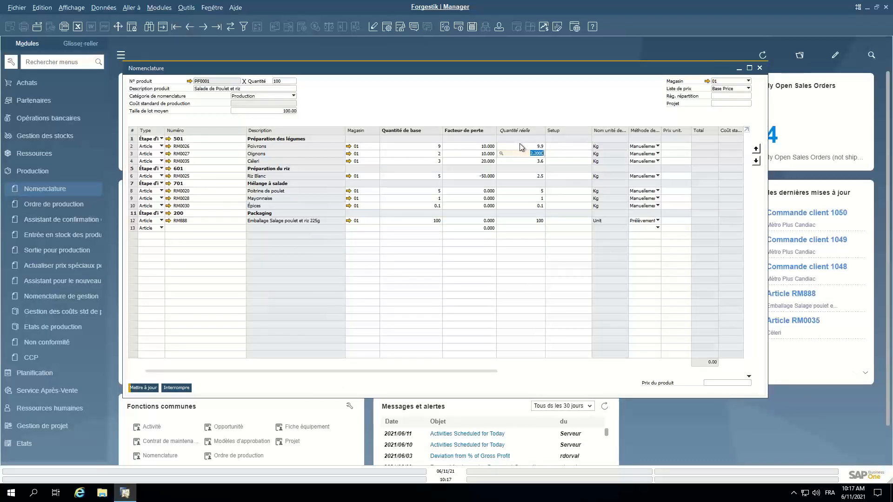
pyautogui.click(520, 144)
pyautogui.click(484, 154)
pyautogui.write('20')
pyautogui.press('Up')
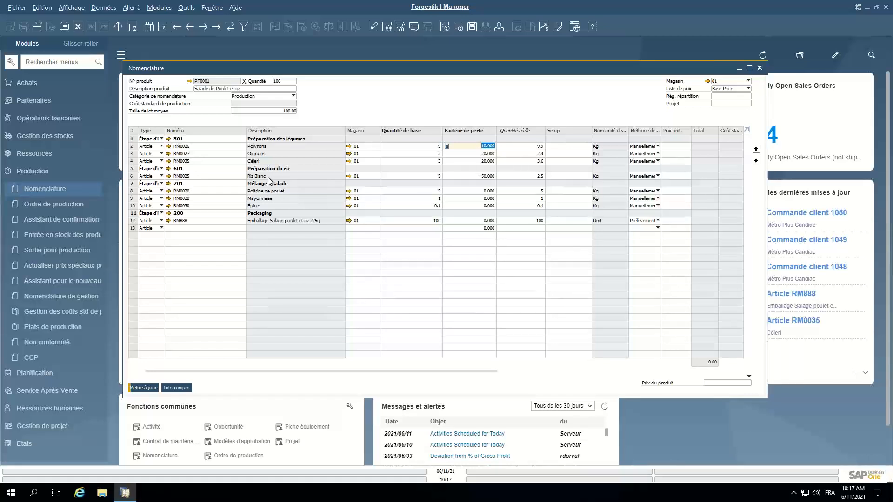
# Examine the Quantité de base and Facteur de perte of the Riz Blanc line.
pyautogui.click(430, 176)
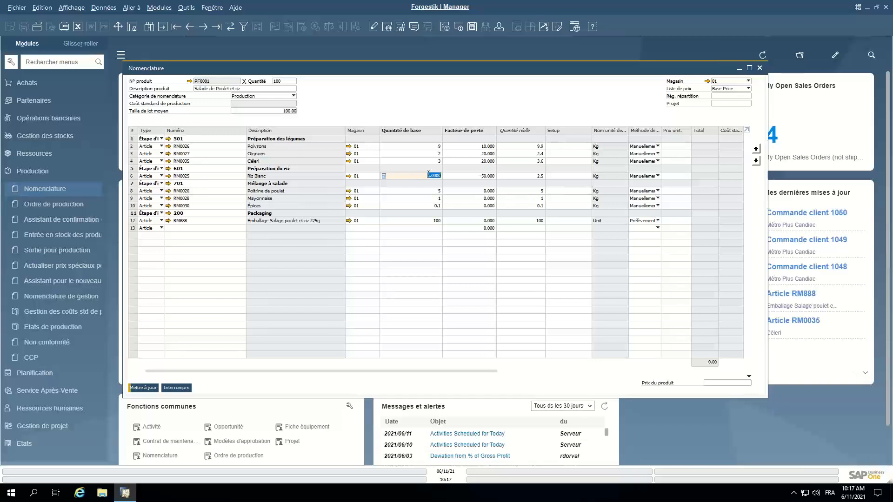
pyautogui.click(475, 176)
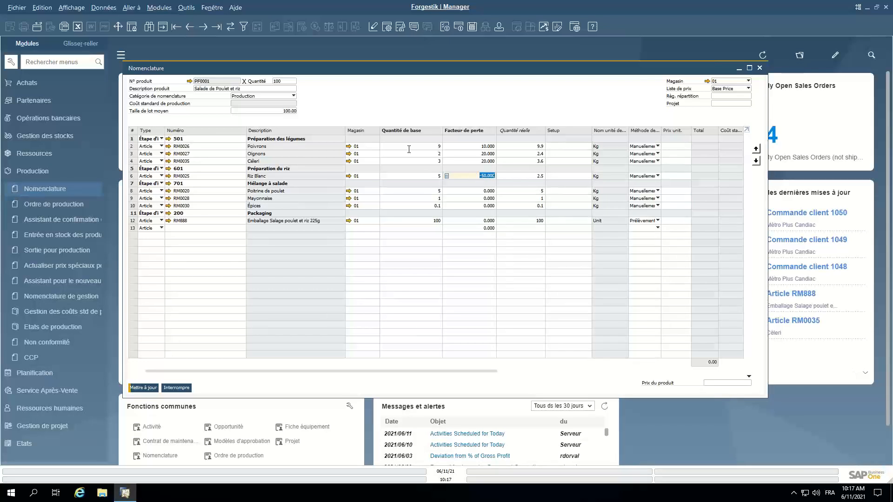
# Review the Riz Blanc line's Quantité de base, Facteur de perte and Quantité réelle, and save the updated bill of materials.
pyautogui.click(423, 175)
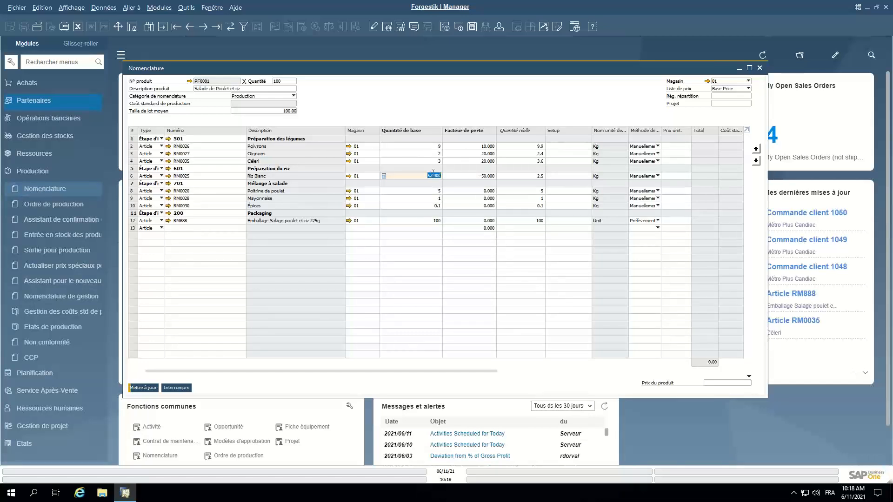
pyautogui.click(486, 177)
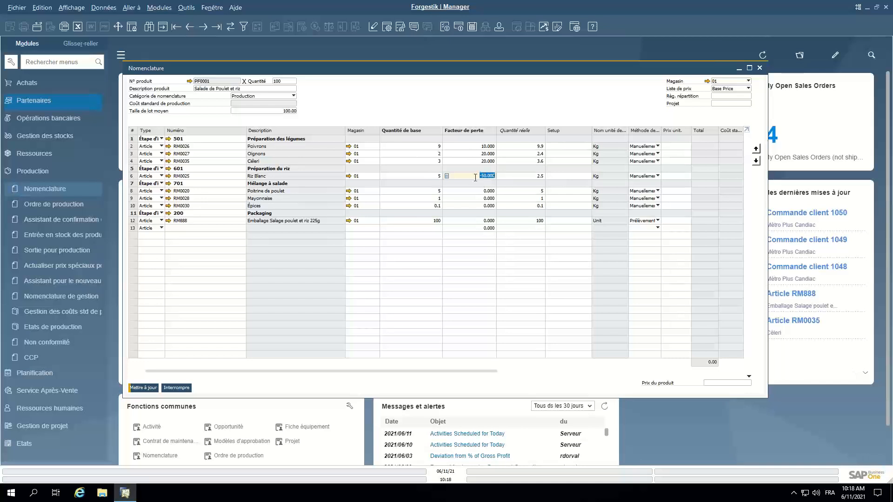
pyautogui.click(521, 176)
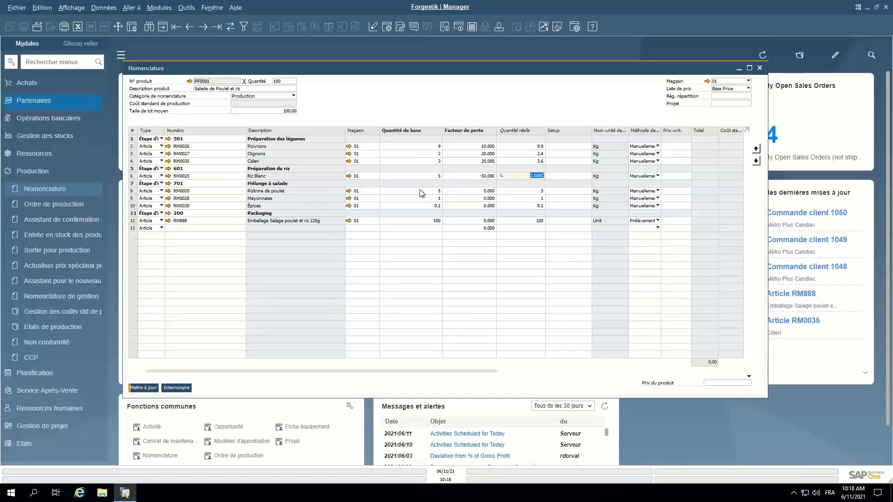
pyautogui.click(435, 175)
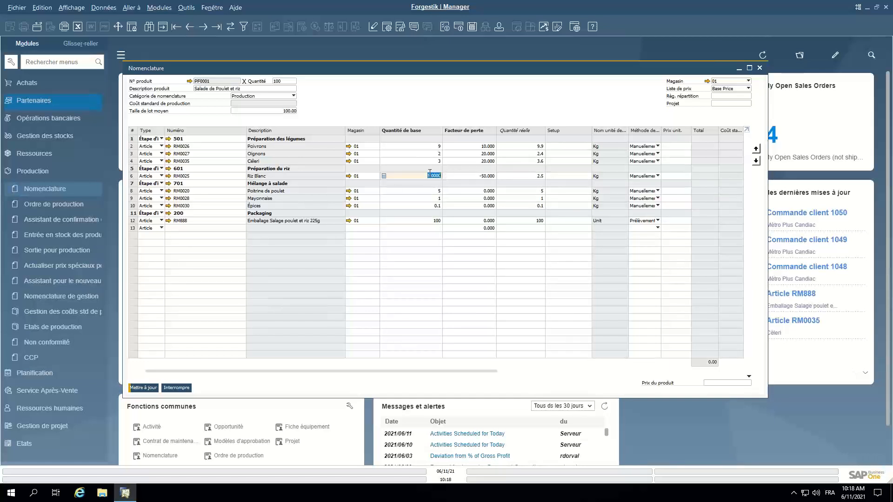
pyautogui.click(464, 173)
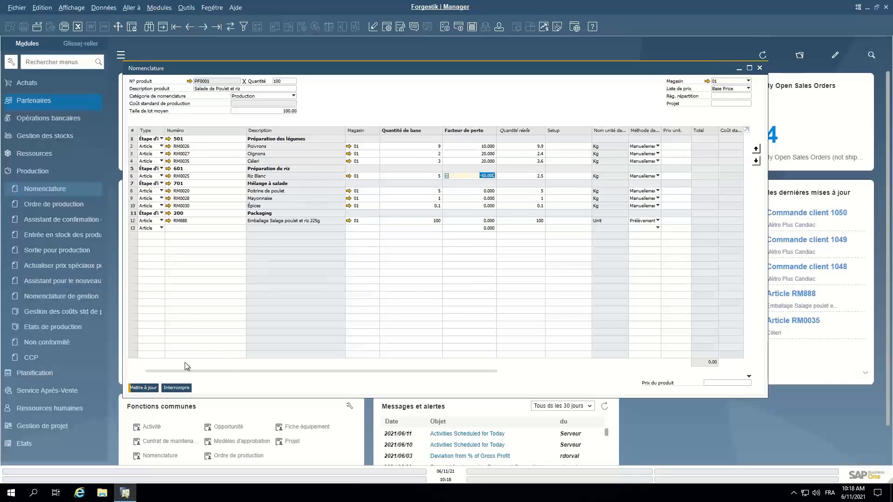
pyautogui.click(153, 390)
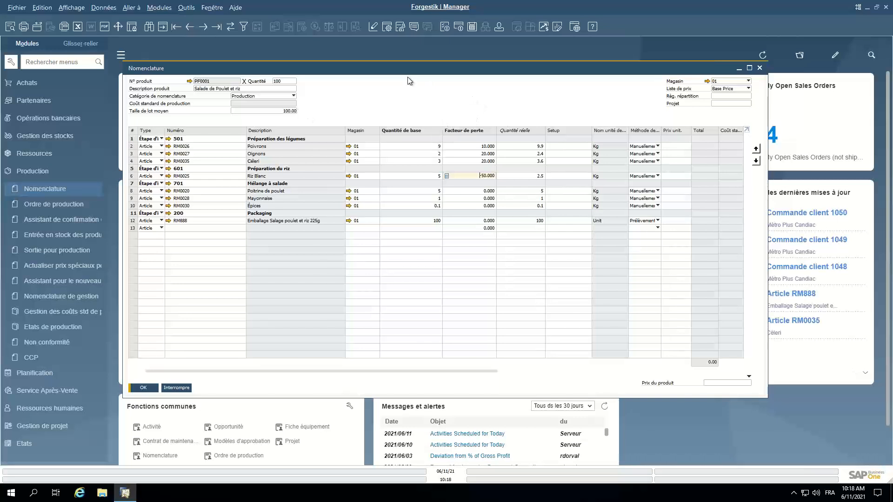
# Start a new production order for product PF0001 and load its components.
pyautogui.click(72, 206)
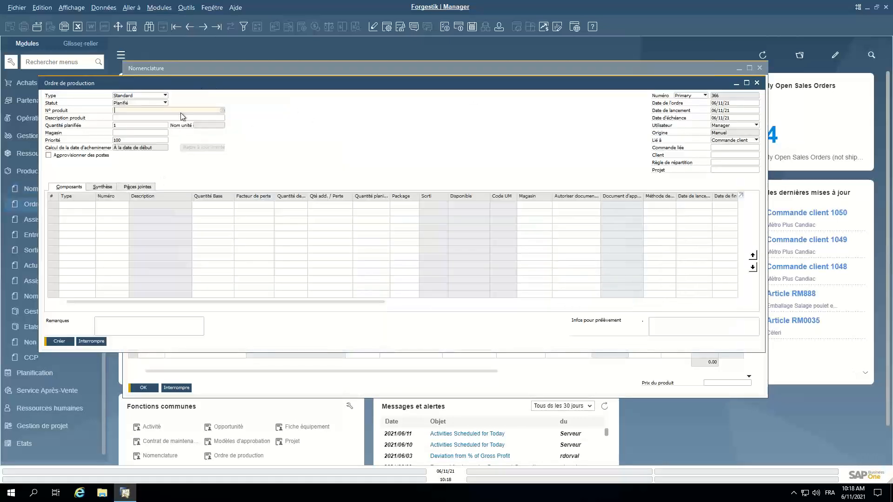
pyautogui.moveTo(220, 84); pyautogui.dragTo(348, 143)
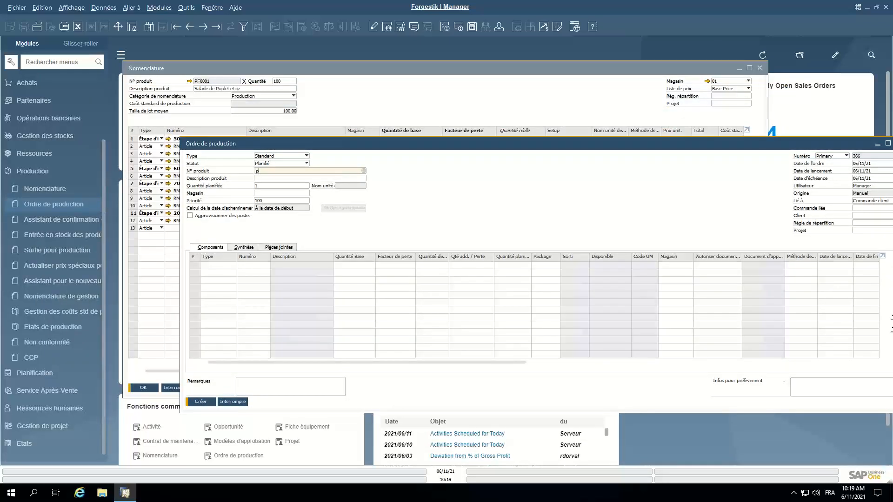
pyautogui.write('PF0001')
pyautogui.press('Tab')
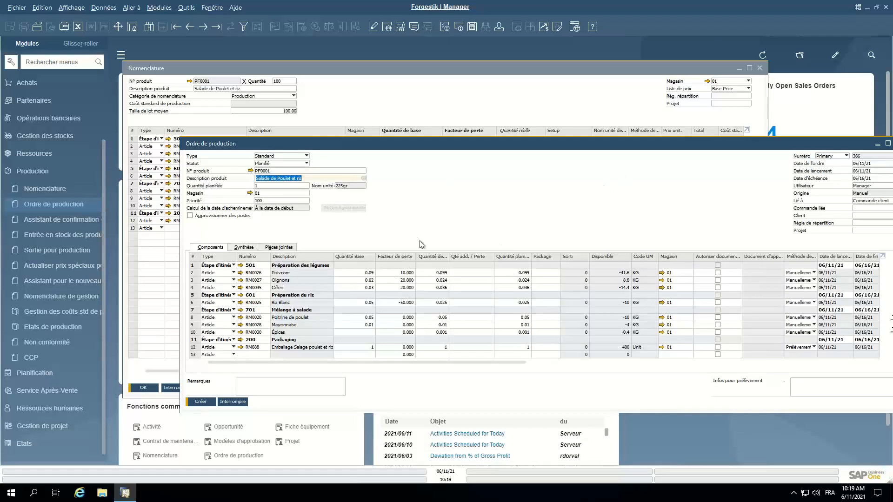
pyautogui.moveTo(459, 141); pyautogui.dragTo(472, 189)
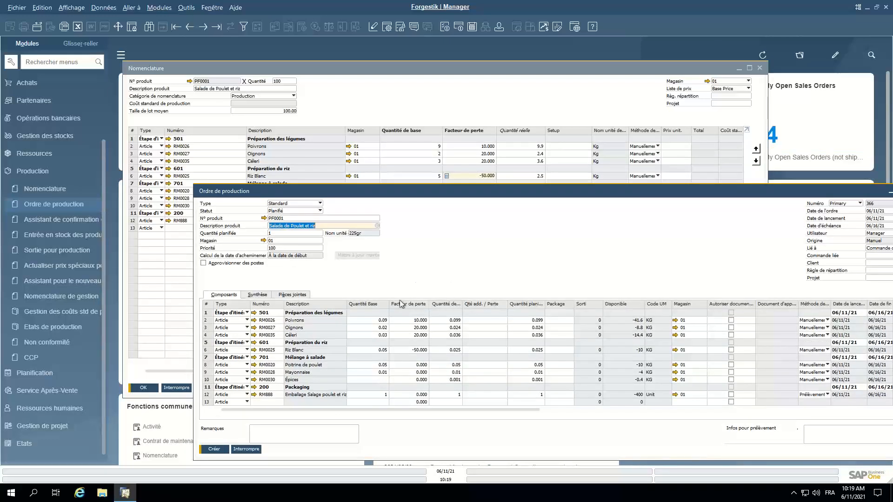
pyautogui.moveTo(431, 189); pyautogui.dragTo(355, 88)
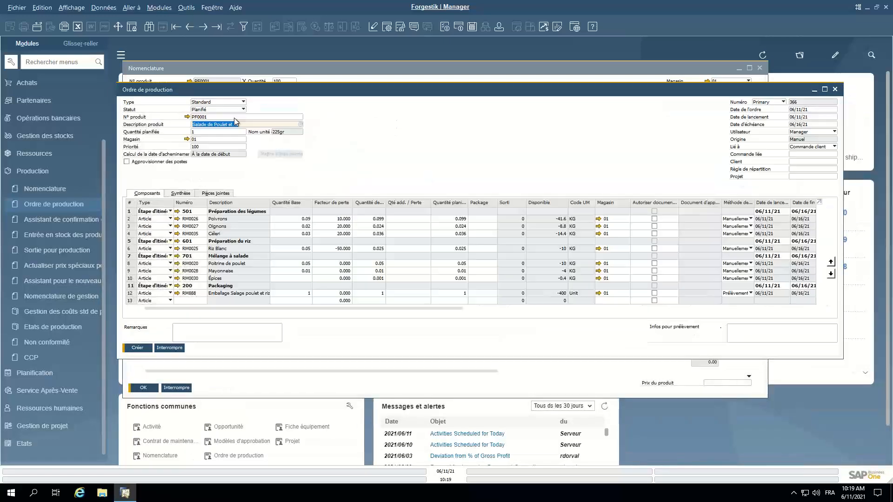
# Set the order's Quantité planifiée to 200, create the order and display it again before returning to the bill of materials.
pyautogui.click(205, 132)
pyautogui.write('200')
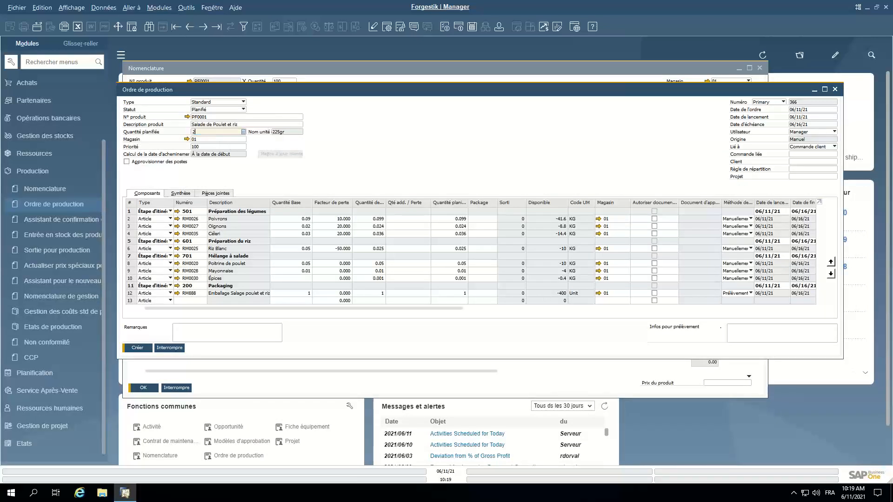
pyautogui.click(223, 124)
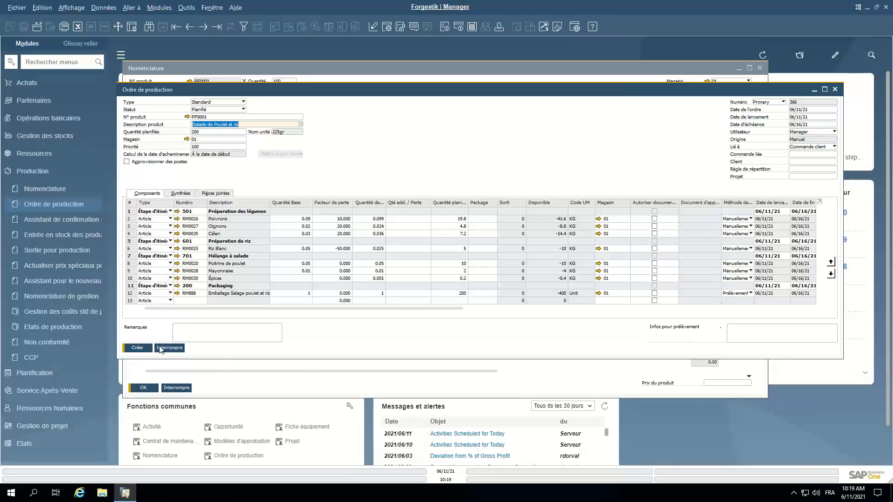
pyautogui.click(138, 348)
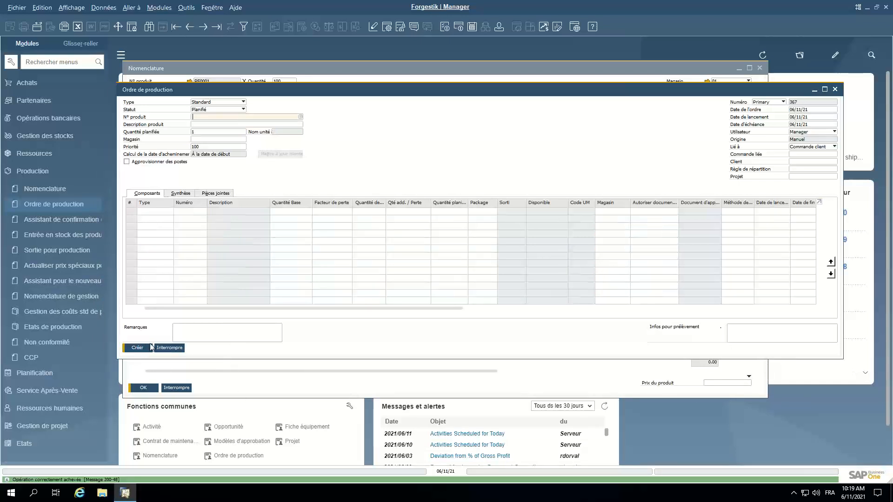
pyautogui.click(217, 27)
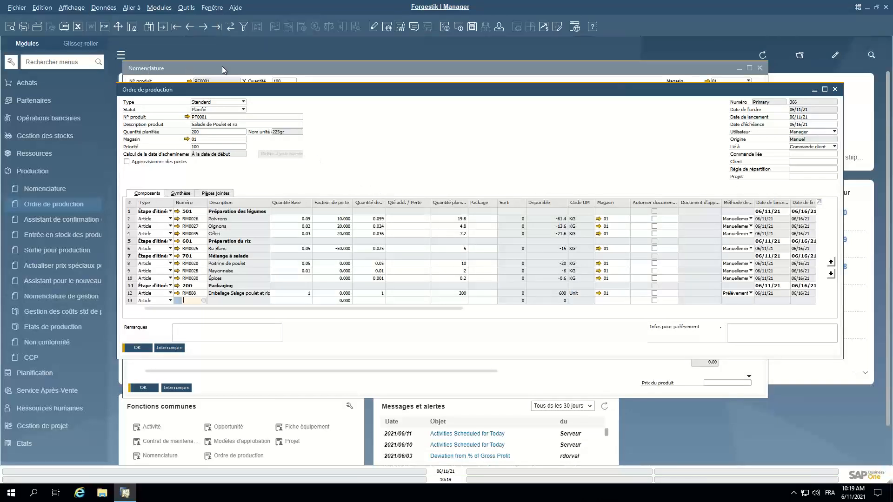
pyautogui.click(310, 68)
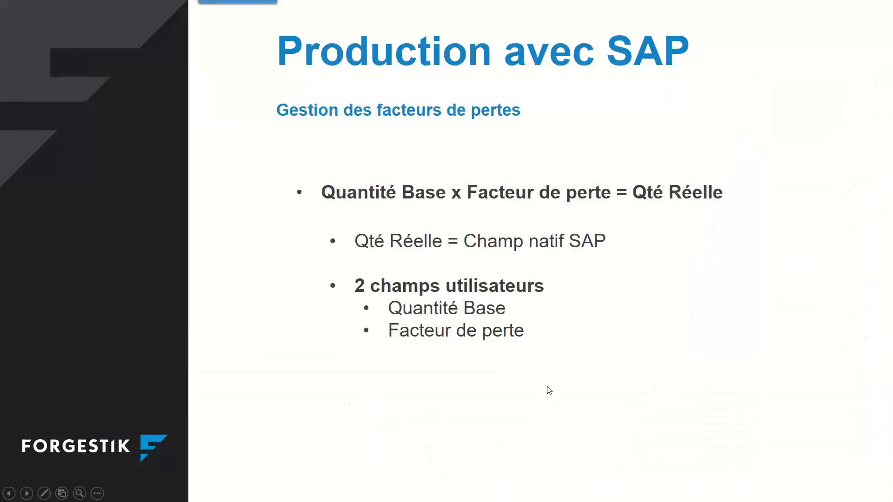
pyautogui.click(549, 390)
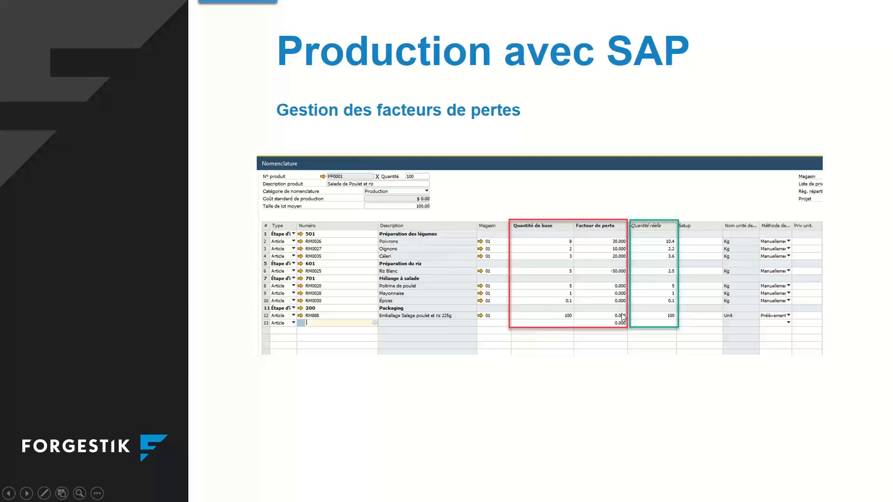
pyautogui.press('Right')
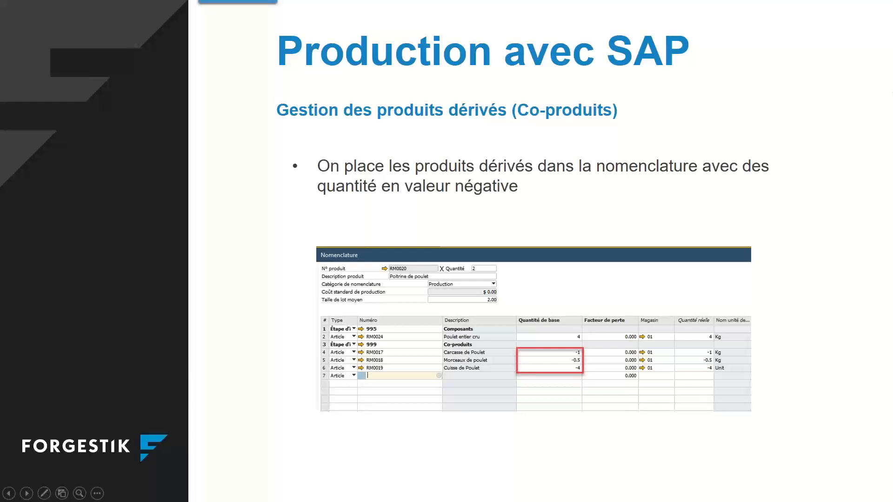
pyautogui.hotkey('alt', 'Tab')
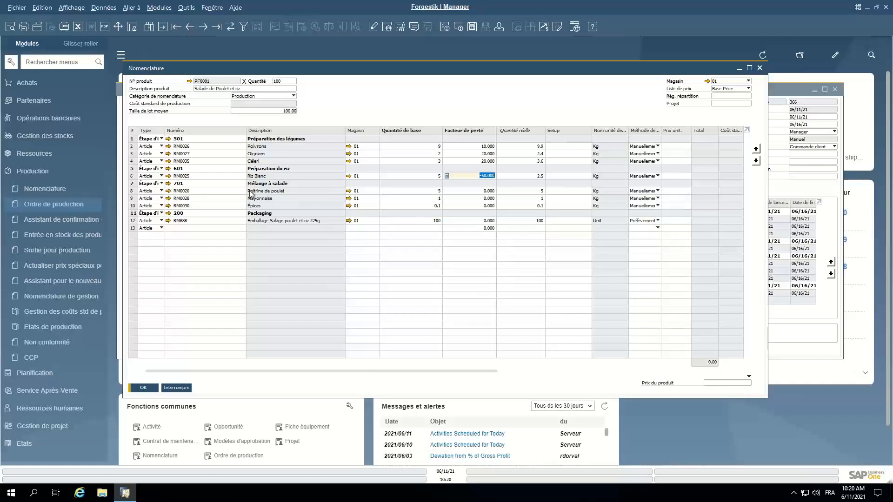
# Open the bill of materials of the Poitrine de poulet component and widen its Type column.
pyautogui.click(169, 192)
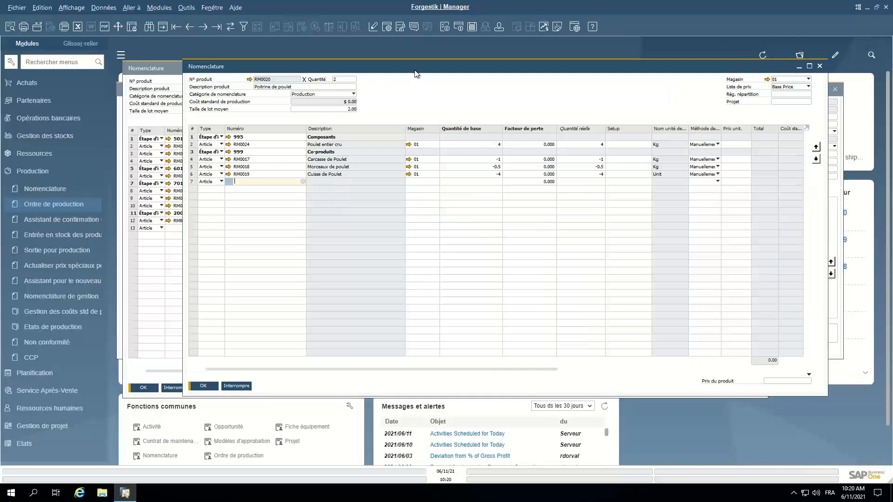
pyautogui.moveTo(418, 69); pyautogui.dragTo(336, 60)
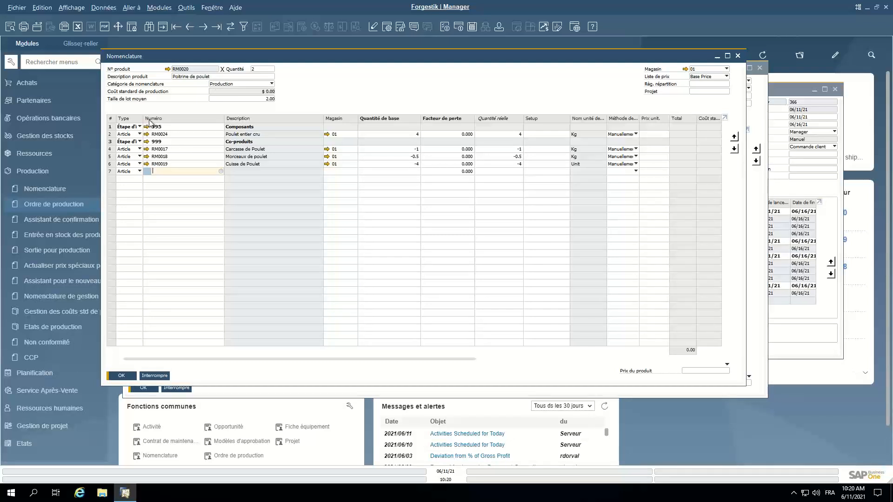
pyautogui.moveTo(144, 122); pyautogui.dragTo(160, 125)
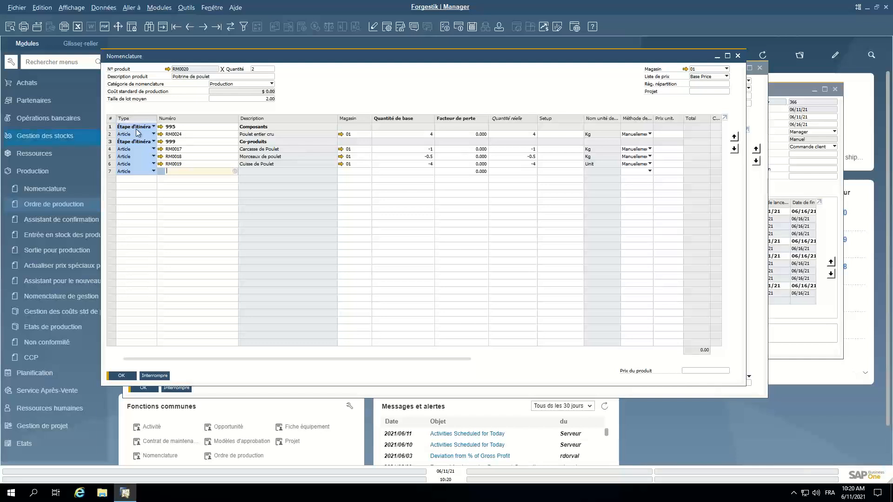
# Examine the Composants stage and the Quantité de base of Poulet entier cru and the three co-product lines.
pyautogui.click(110, 127)
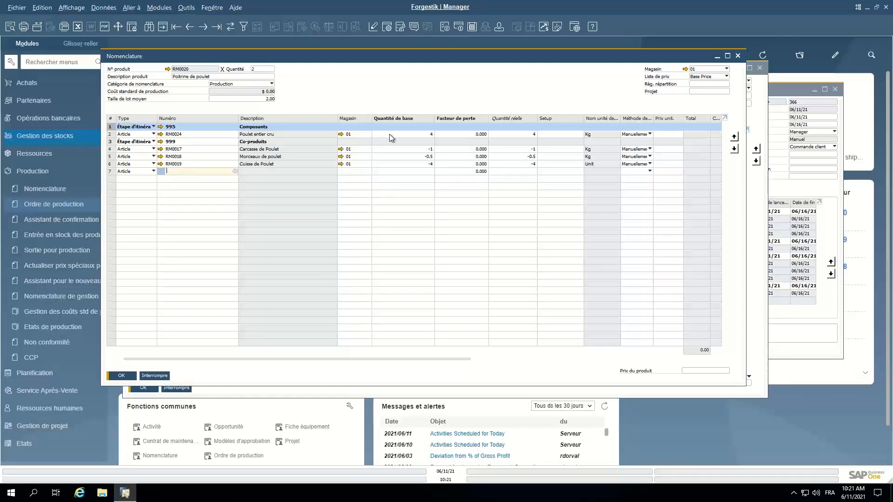
pyautogui.click(433, 134)
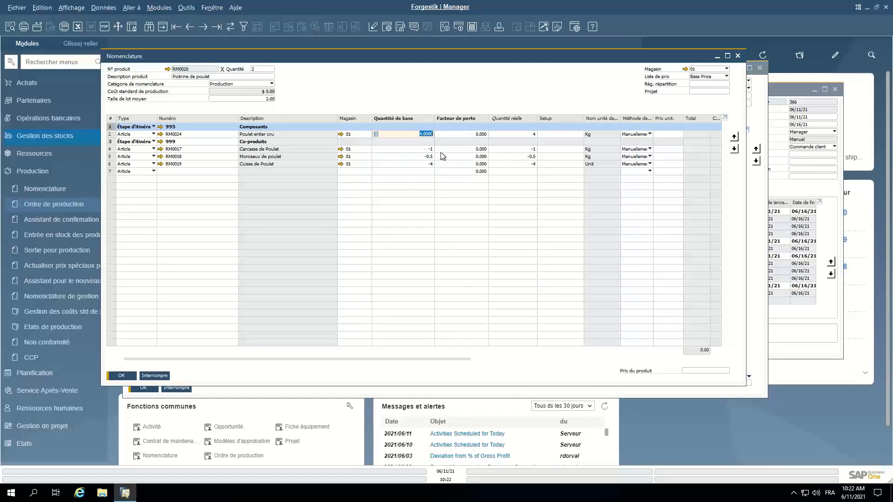
pyautogui.click(414, 150)
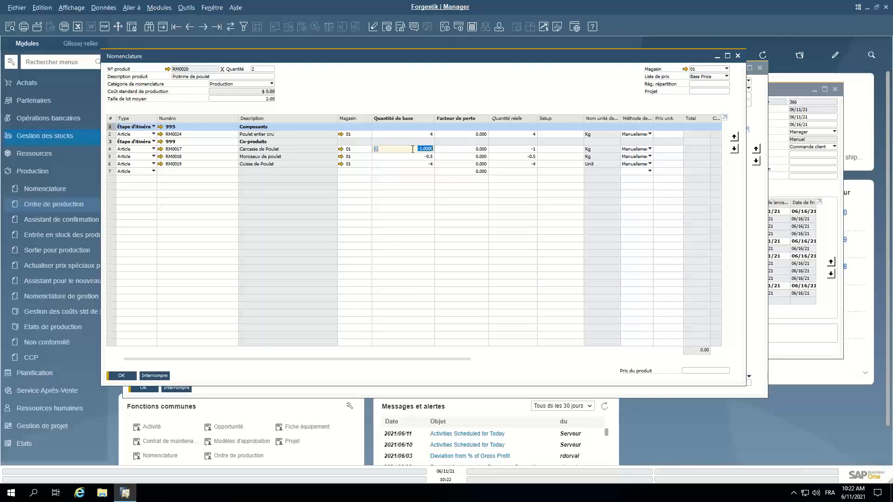
pyautogui.click(413, 149)
pyautogui.click(414, 159)
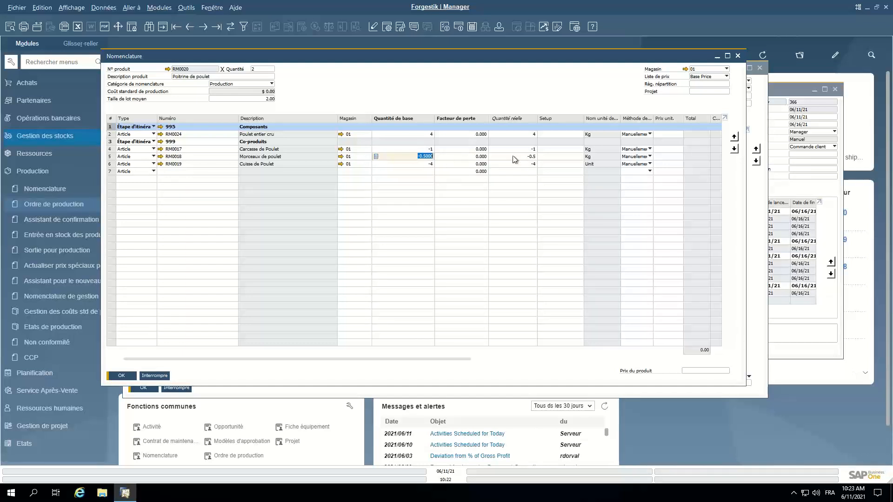
pyautogui.click(427, 163)
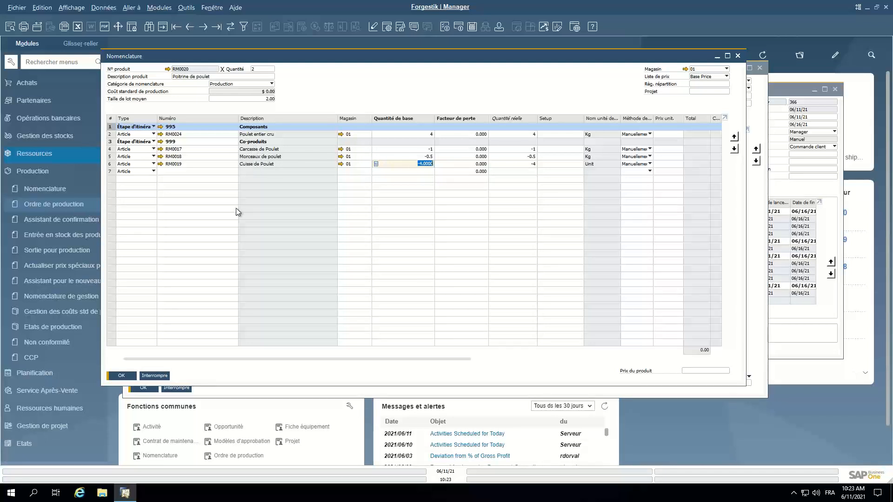
# Create a production order for product RM0020 with a Quantité planifiée of 6.
pyautogui.click(57, 205)
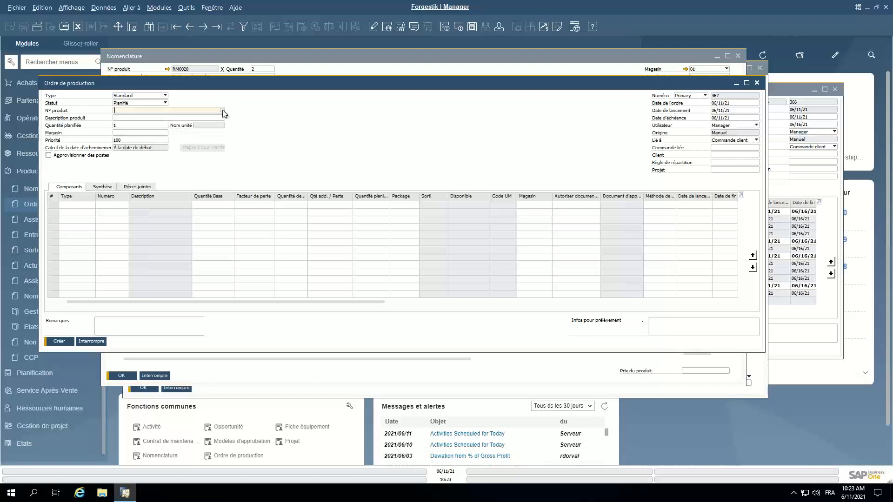
pyautogui.write('rm0020')
pyautogui.press('Tab')
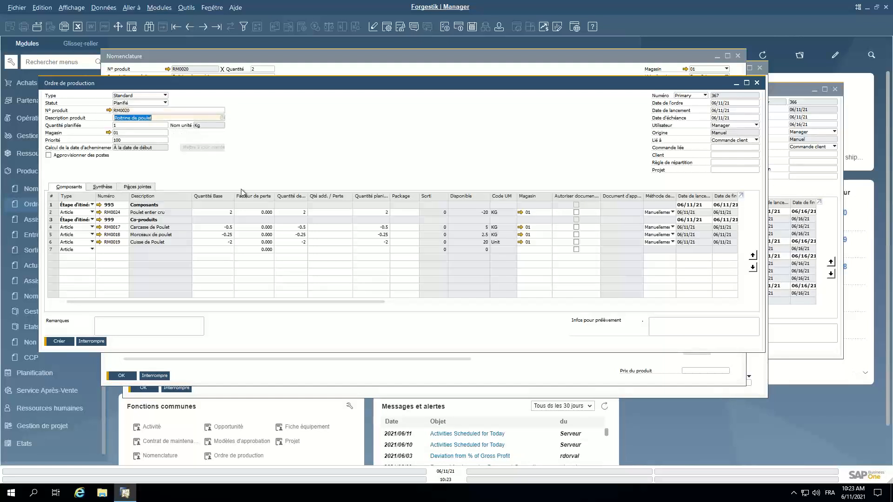
pyautogui.press('Tab')
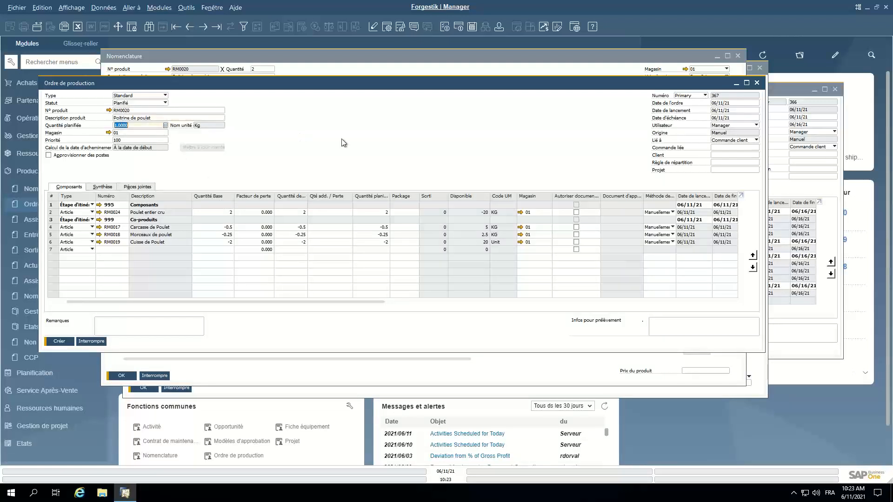
pyautogui.write('6')
pyautogui.click(68, 342)
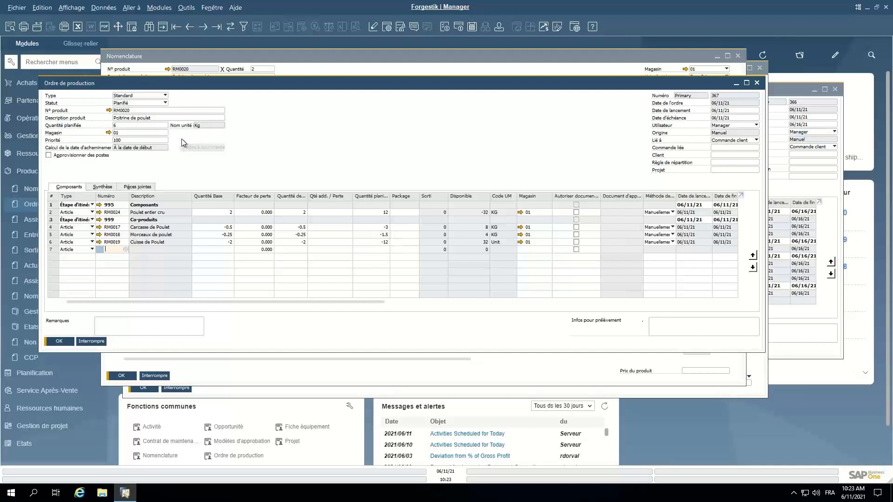
# Set the Poitrine de poulet production order's Statut to Validé and save it.
pyautogui.click(143, 103)
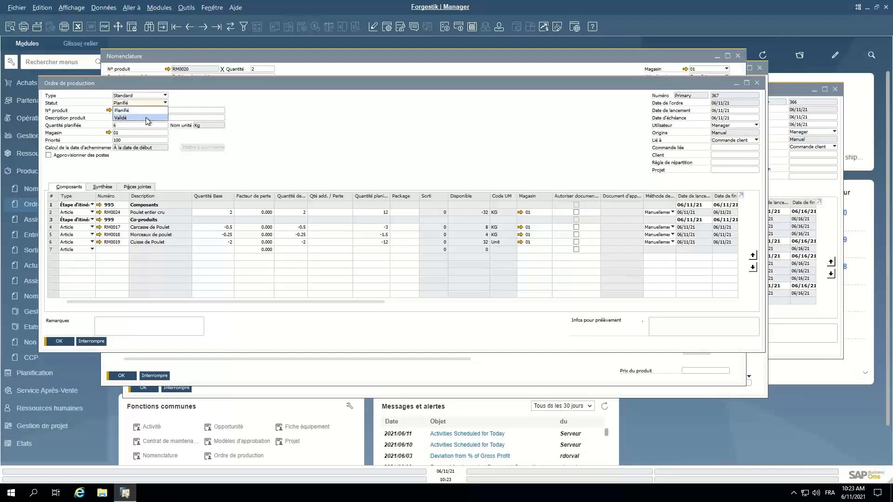
pyautogui.click(147, 118)
pyautogui.click(60, 343)
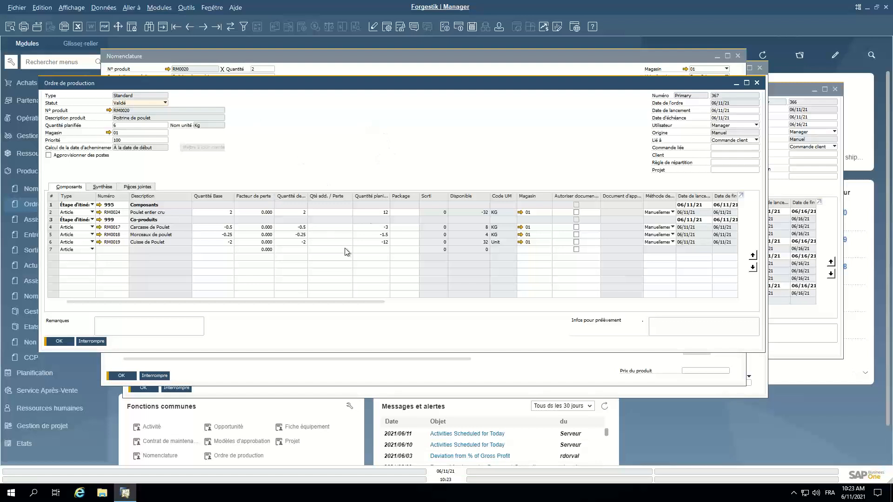
pyautogui.rightClick(403, 132)
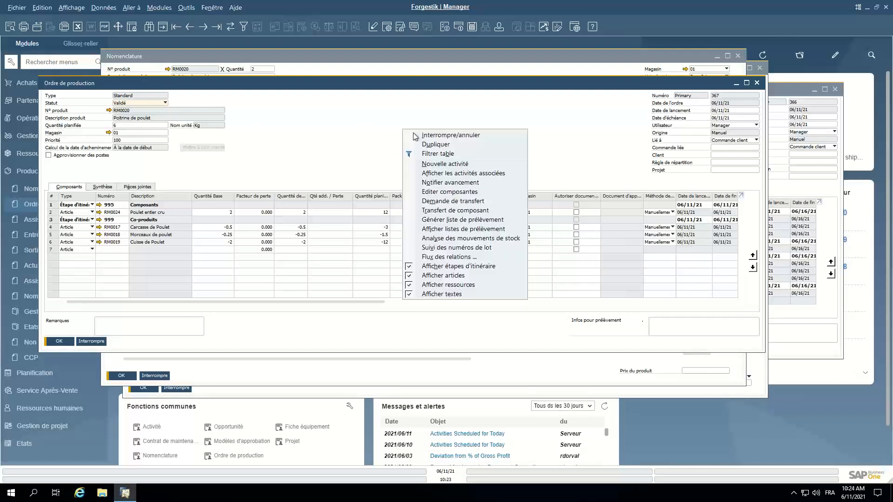
pyautogui.click(463, 193)
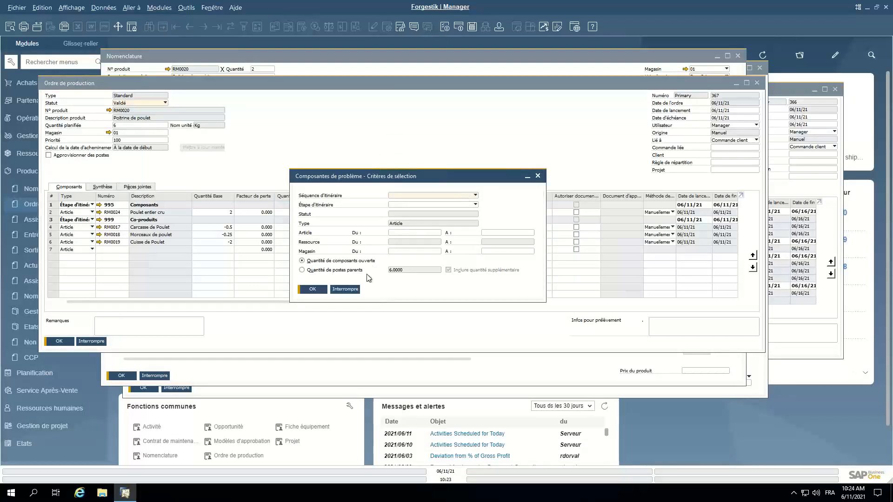
pyautogui.click(312, 290)
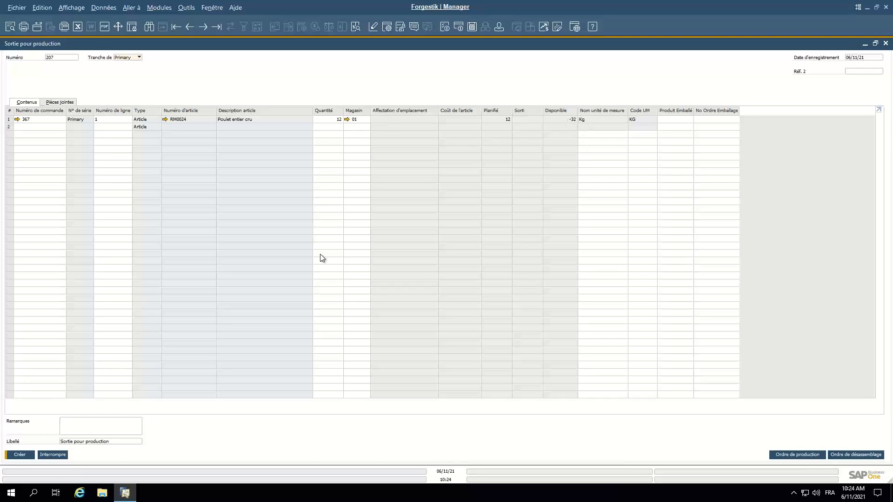
pyautogui.click(53, 455)
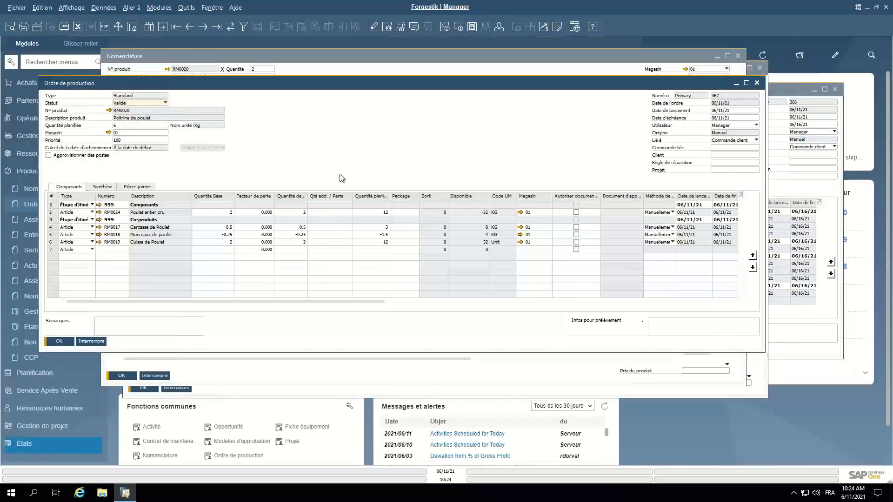
# Move and enlarge the Ordre de production window and widen its Autoriser document d'appro. column.
pyautogui.moveTo(228, 88); pyautogui.dragTo(220, 56)
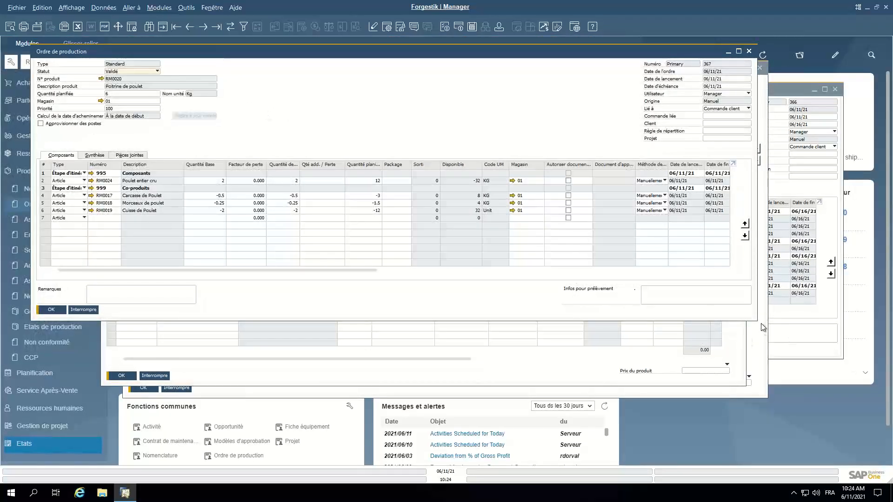
pyautogui.moveTo(758, 320); pyautogui.dragTo(790, 396)
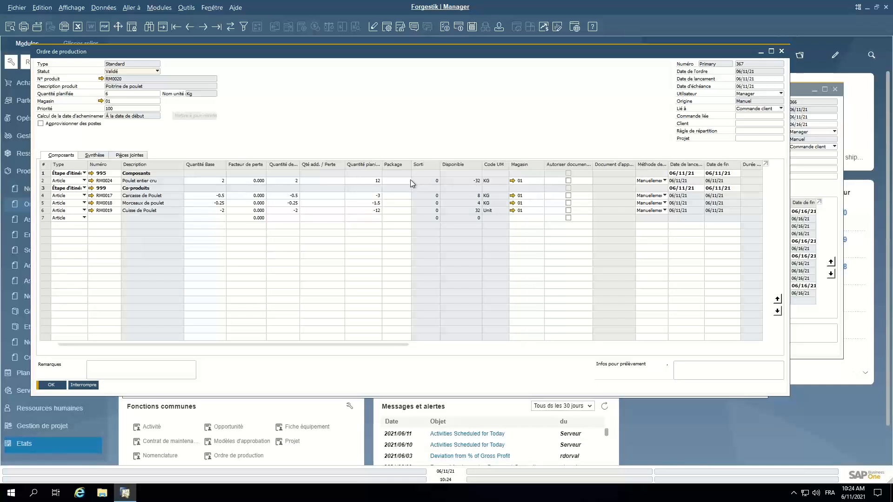
pyautogui.moveTo(378, 347); pyautogui.dragTo(449, 361)
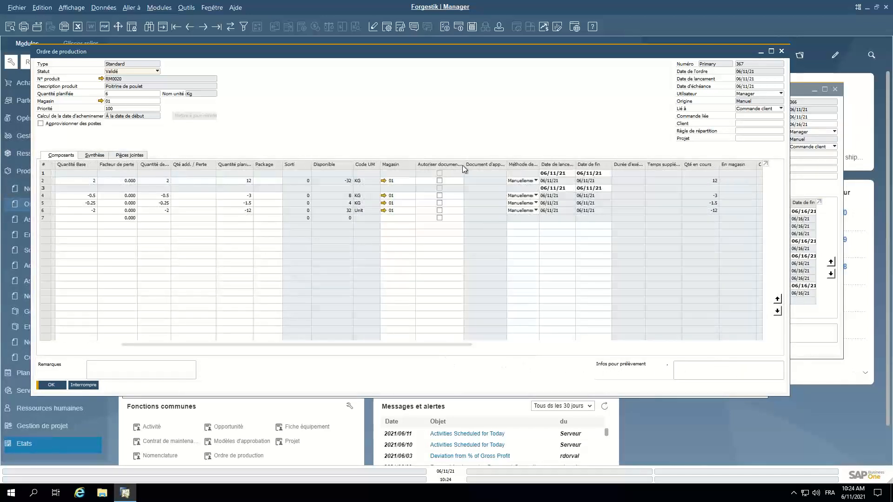
pyautogui.moveTo(464, 166); pyautogui.dragTo(504, 168)
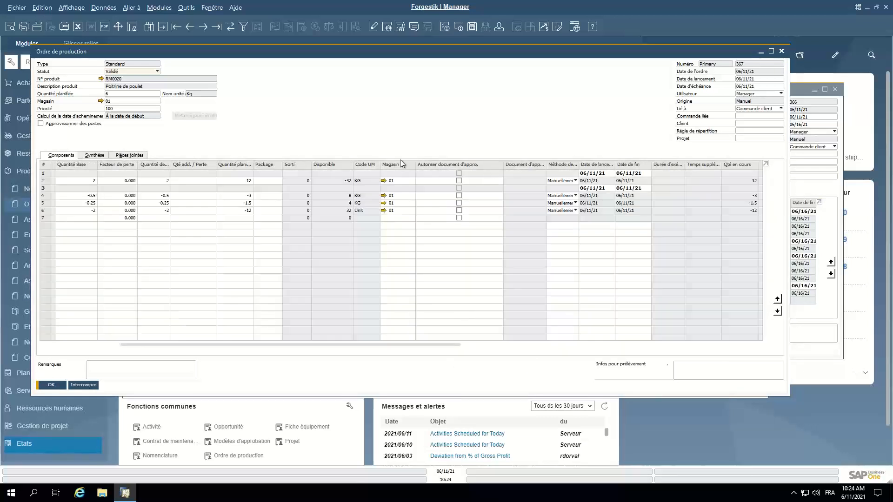
# Enable Autoriser document d'appro. for Poulet entier cru, update the order and advance the purchase confirmation wizard to Postes de document de base.
pyautogui.click(459, 181)
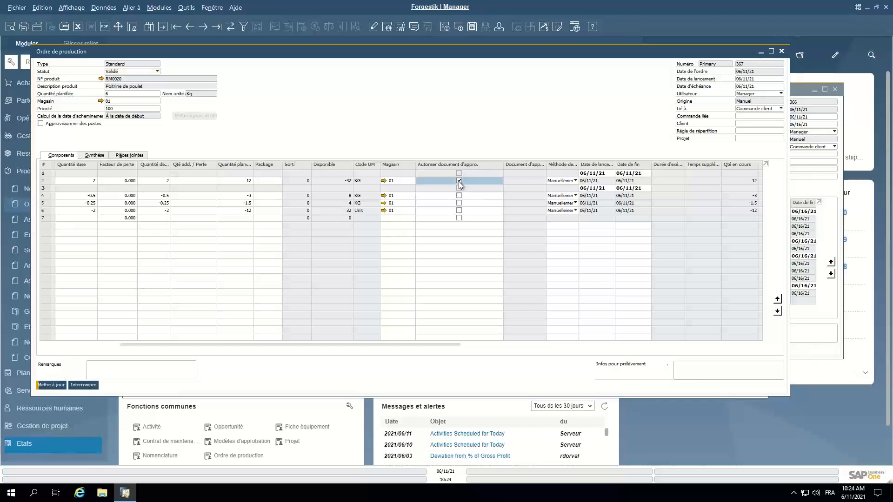
pyautogui.moveTo(412, 347); pyautogui.dragTo(233, 345)
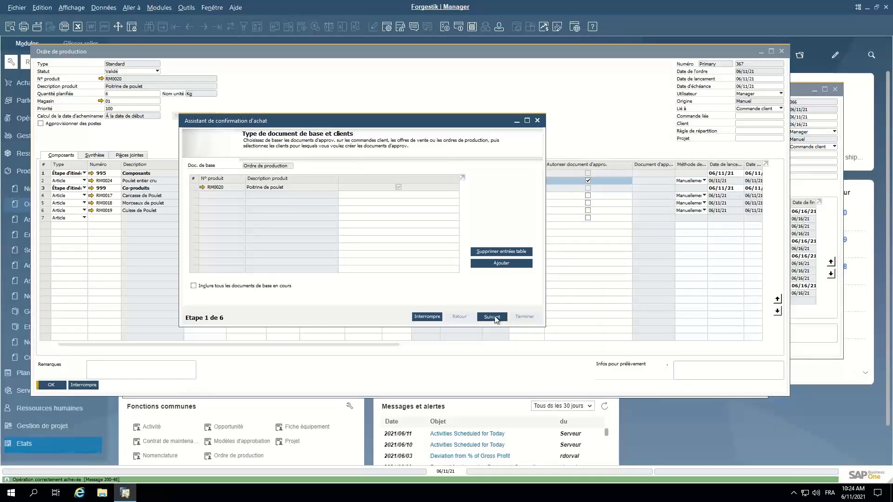
pyautogui.click(494, 318)
pyautogui.click(493, 317)
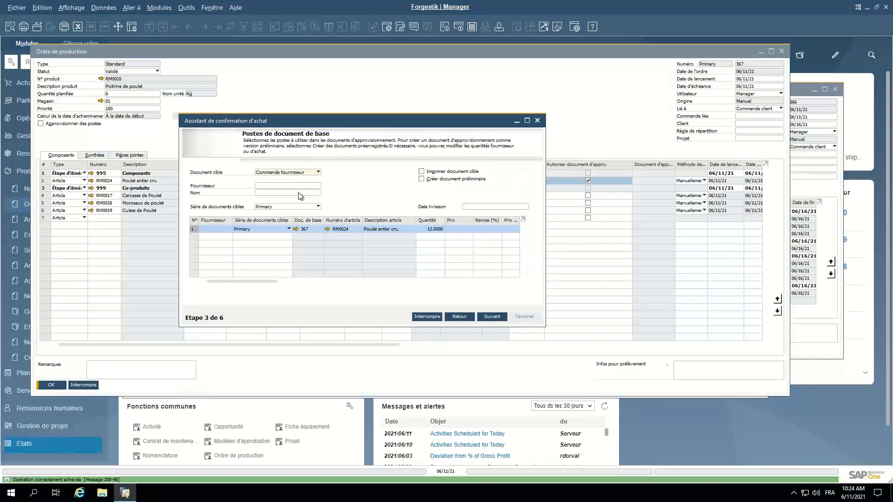
# Set the Commande fournisseur's supplier to Boucherie du coin and its Date livraison to 06/11/21.
pyautogui.click(319, 186)
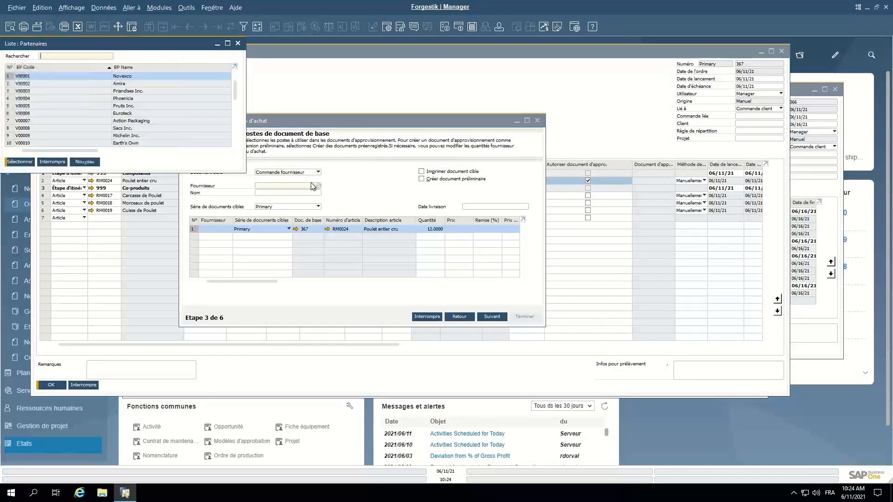
pyautogui.scroll(-1, 144, 139)
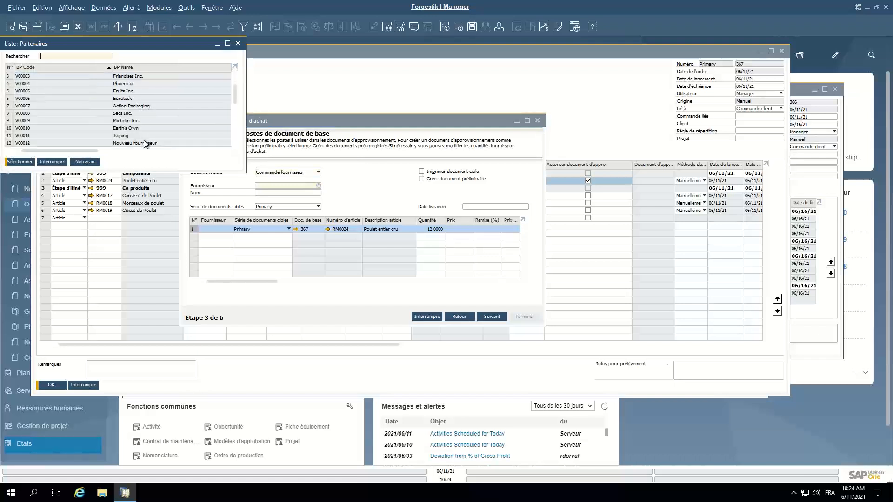
pyautogui.scroll(-1, 144, 141)
pyautogui.doubleClick(146, 136)
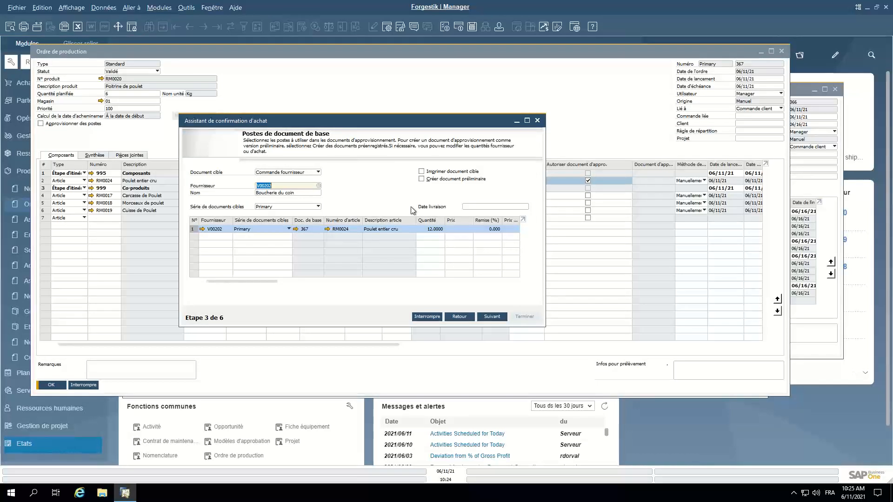
pyautogui.click(485, 207)
pyautogui.write('a')
pyautogui.press('Tab')
# Run the purchase order generation for RM0024 with the default consolidation options and close the wizard.
pyautogui.click(487, 317)
pyautogui.click(486, 317)
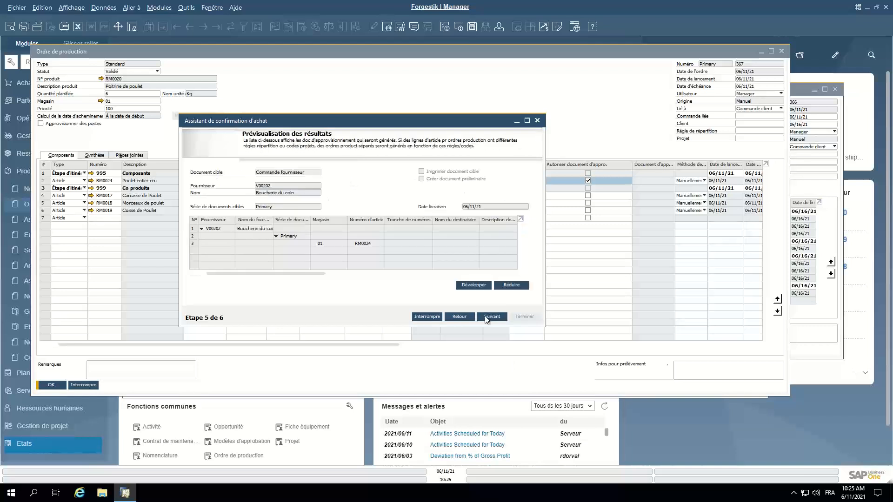
pyautogui.click(486, 317)
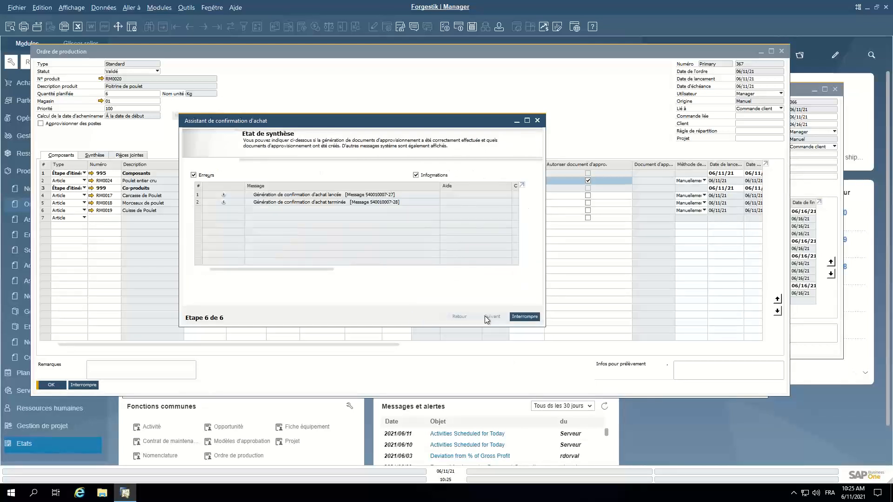
pyautogui.click(525, 317)
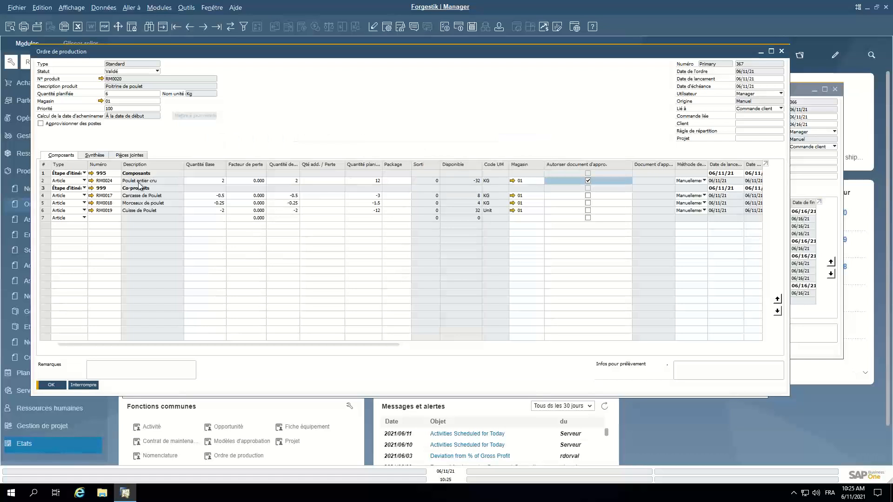
# Check the stock data in the item master record of Poulet entier cru and close it.
pyautogui.click(91, 181)
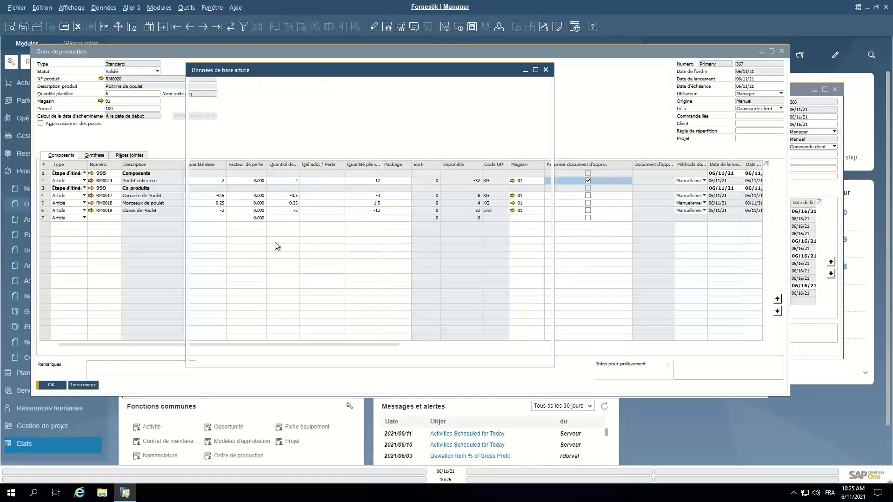
pyautogui.click(324, 144)
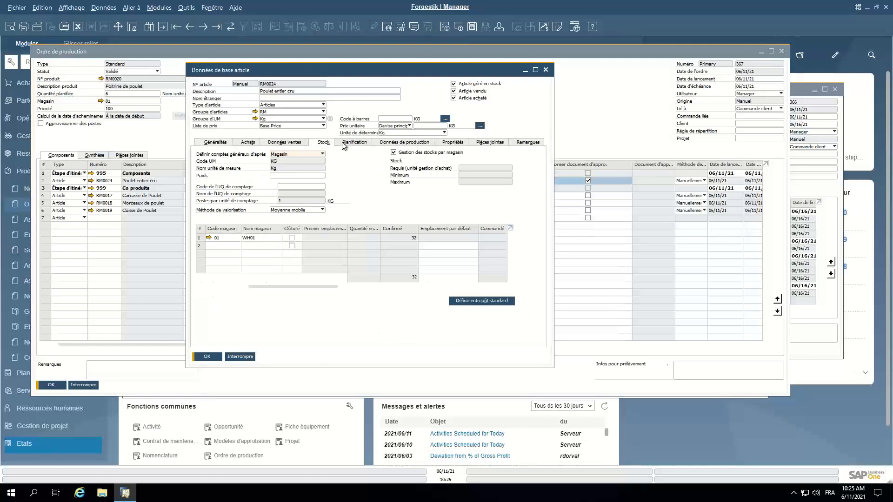
pyautogui.click(241, 357)
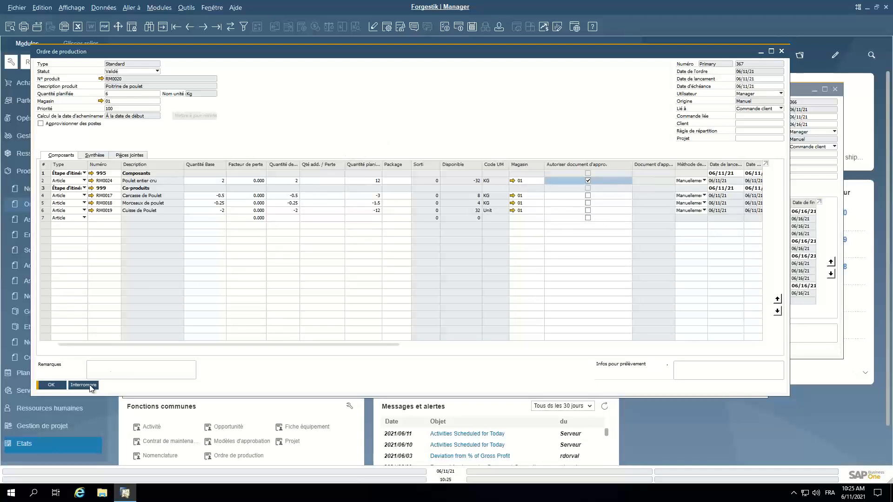
# Clear and re-enable Autoriser document d'appro. for Poulet entier cru, update the order and bring the purchase wizard back to Postes de document de base.
pyautogui.click(589, 182)
pyautogui.click(588, 181)
pyautogui.click(58, 386)
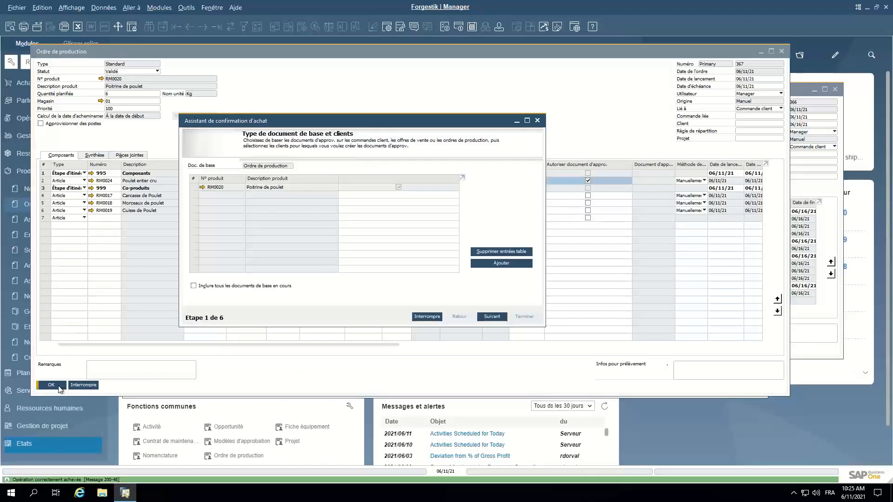
pyautogui.click(491, 318)
pyautogui.click(491, 318)
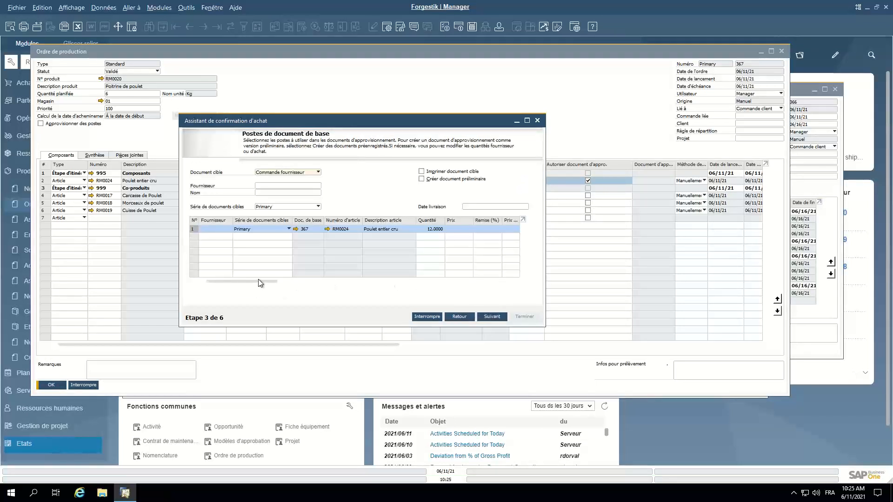
# Choose Boucherie du coin as supplier for the Poulet entier cru purchase and set its Date livraison to 06/11/21.
pyautogui.moveTo(259, 281); pyautogui.dragTo(294, 287)
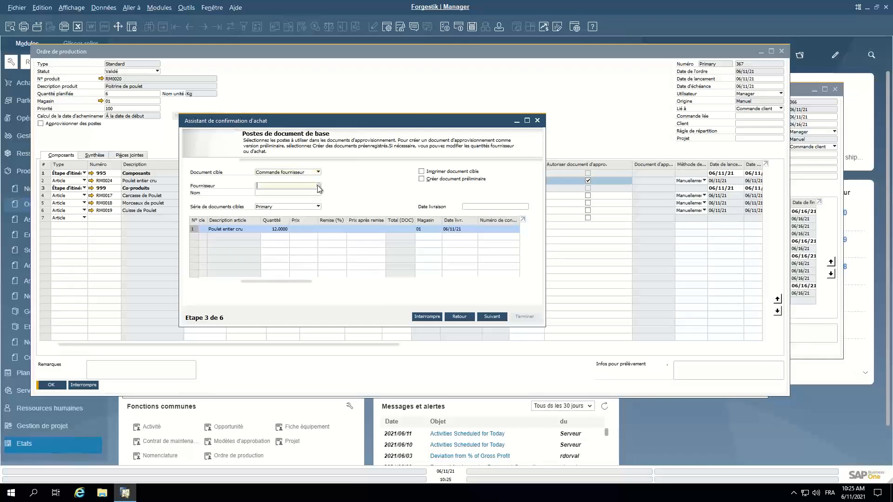
pyautogui.click(318, 188)
pyautogui.scroll(-2, 132, 140)
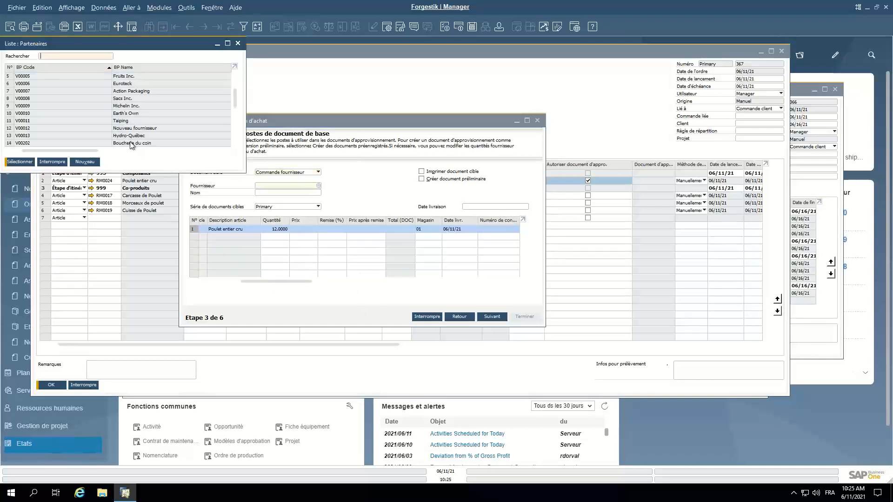
pyautogui.doubleClick(130, 144)
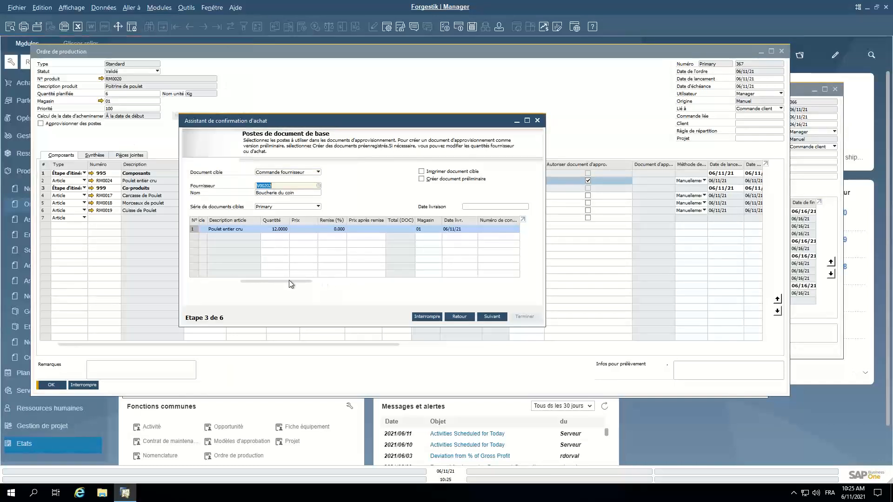
pyautogui.moveTo(289, 280); pyautogui.dragTo(304, 283)
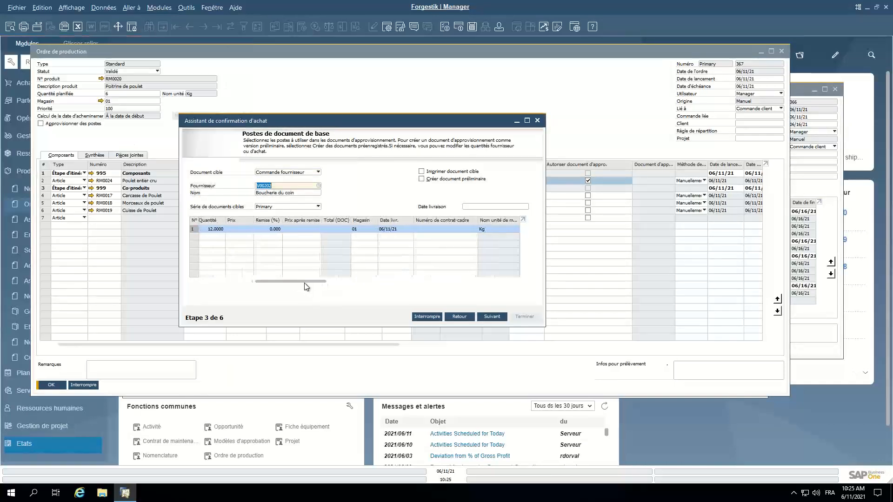
pyautogui.click(477, 208)
pyautogui.write('a')
pyautogui.press('Tab')
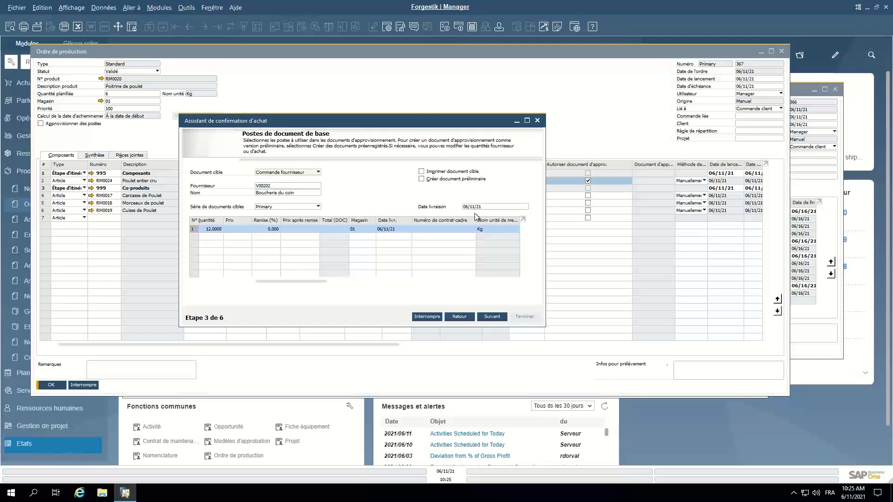
# Generate the purchase order with Aucune consolidation and Passer au fournisseur suivant kept as the error handling.
pyautogui.click(492, 317)
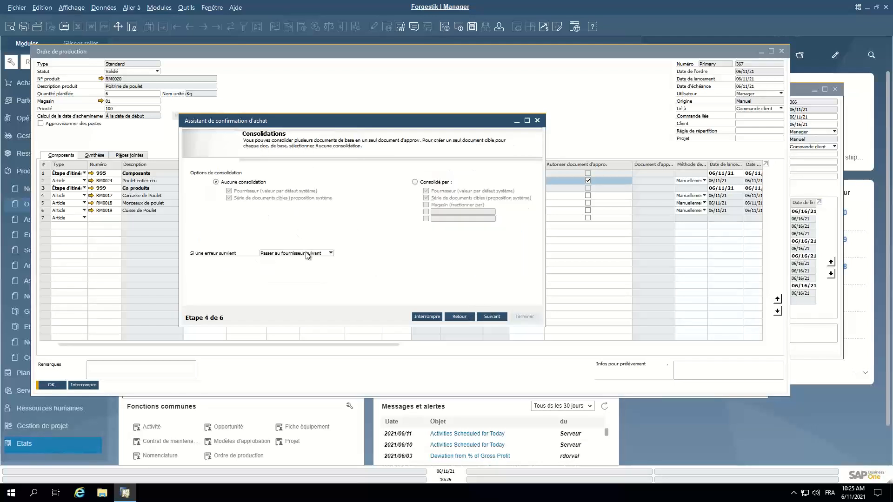
pyautogui.click(327, 255)
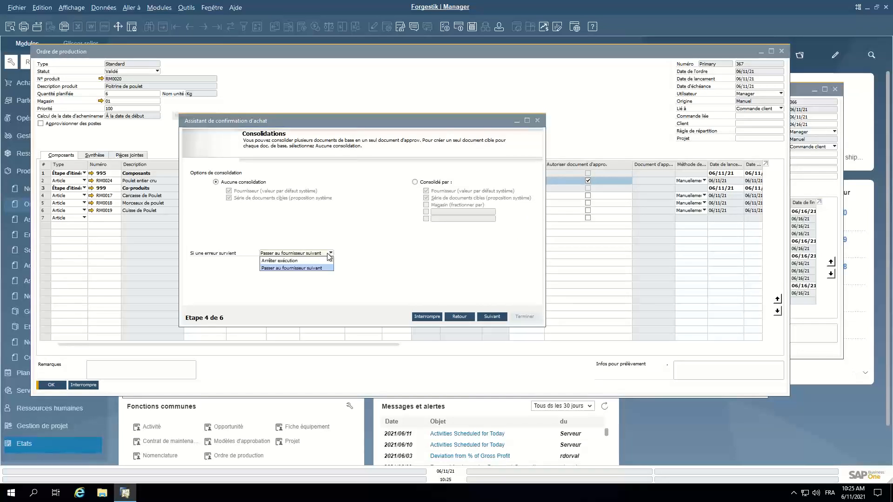
pyautogui.click(331, 254)
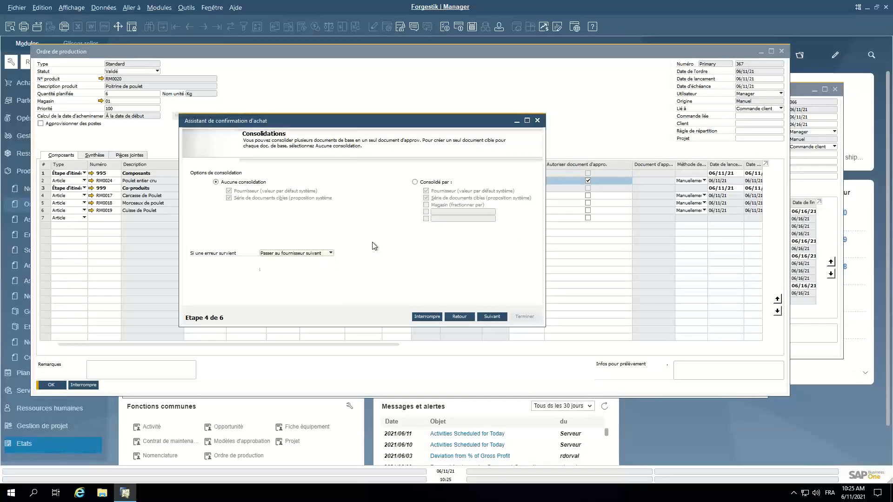
pyautogui.click(492, 317)
pyautogui.moveTo(319, 275); pyautogui.dragTo(474, 292)
pyautogui.click(492, 317)
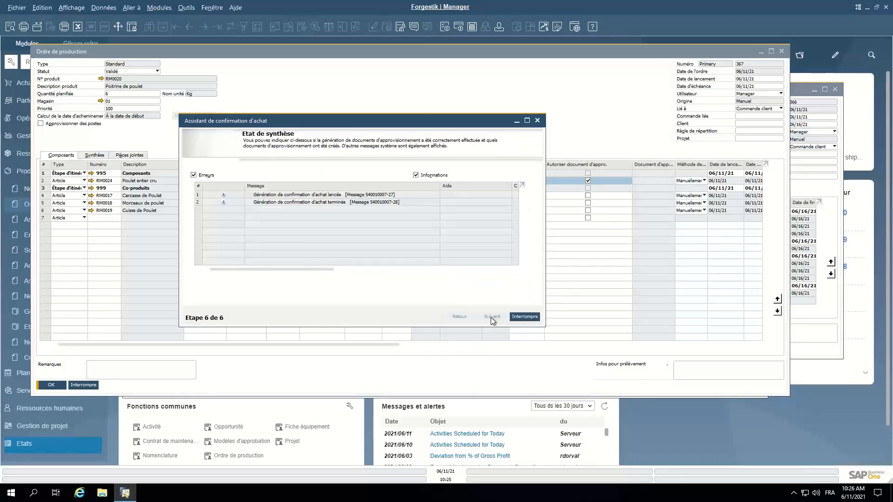
# Examine the generation messages in the Etat de synthèse, including the Erreurs filter, and close the wizard.
pyautogui.moveTo(317, 268); pyautogui.dragTo(297, 269)
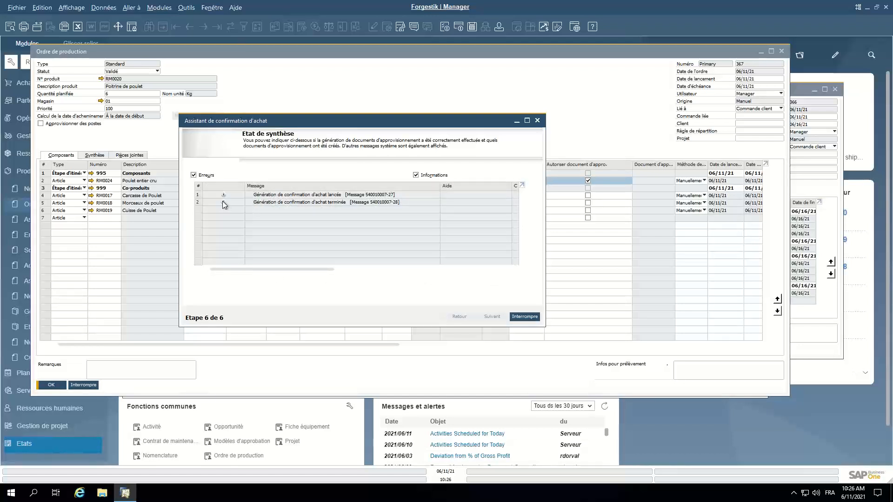
pyautogui.click(193, 176)
pyautogui.click(193, 176)
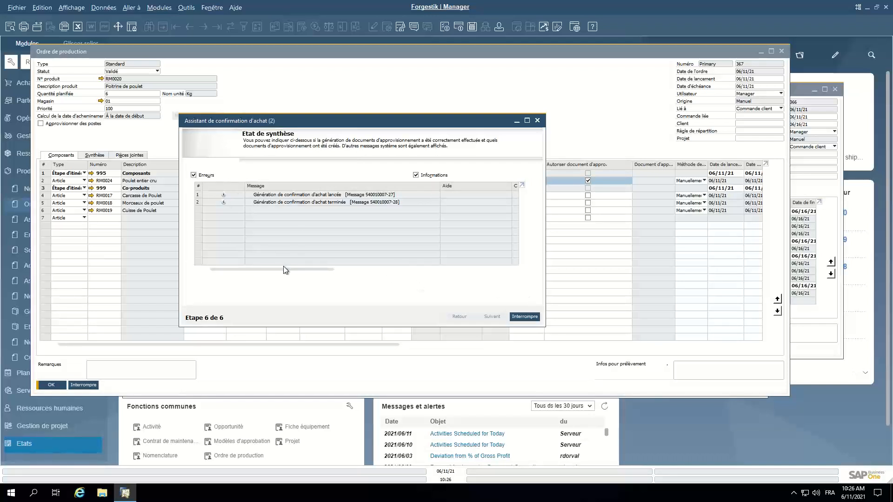
pyautogui.moveTo(283, 269); pyautogui.dragTo(530, 278)
pyautogui.click(525, 317)
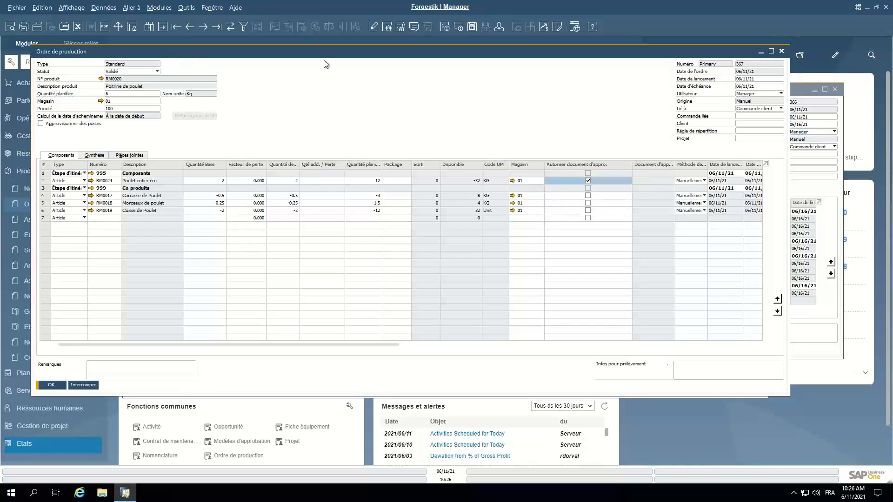
# Move the Ordre de production window aside and copy the item number of Poulet entier cru.
pyautogui.moveTo(326, 53); pyautogui.dragTo(607, 74)
pyautogui.rightClick(390, 204)
pyautogui.hotkey('ctrl', 'c')
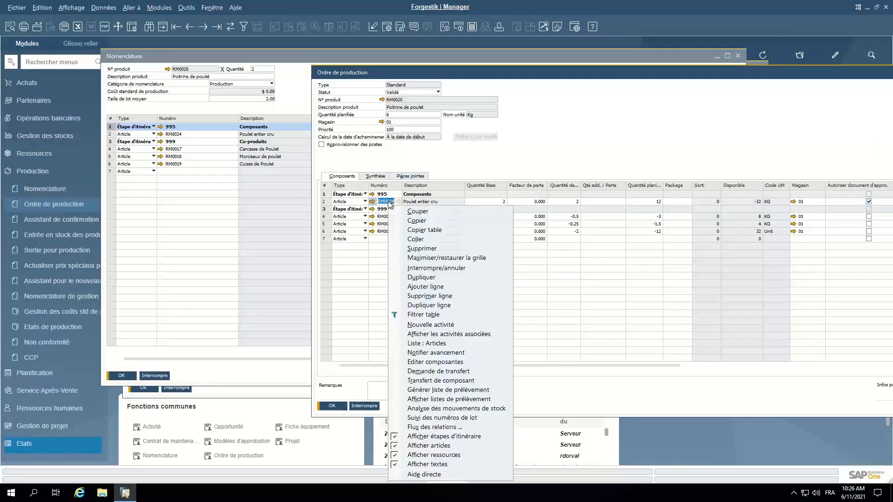
# Open a new Facture fournisseur from Achats and choose Boucherie du coin as its supplier.
pyautogui.click(395, 220)
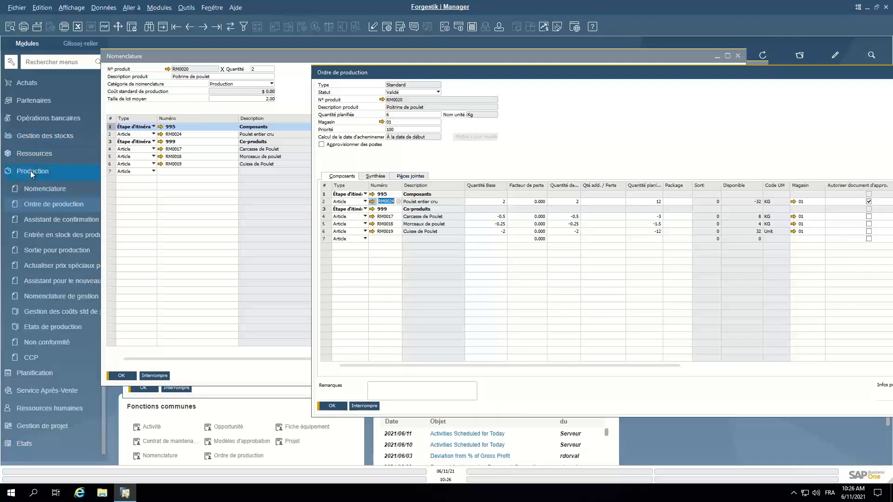
pyautogui.scroll(2, 33, 103)
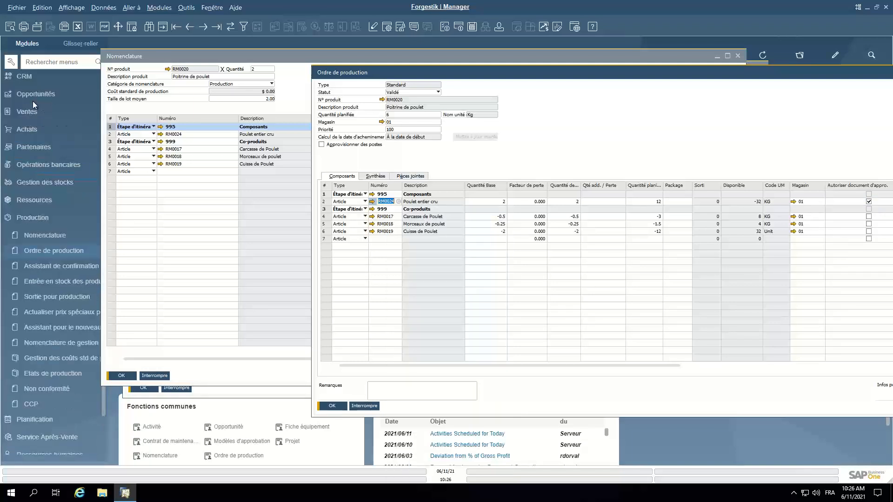
pyautogui.click(28, 128)
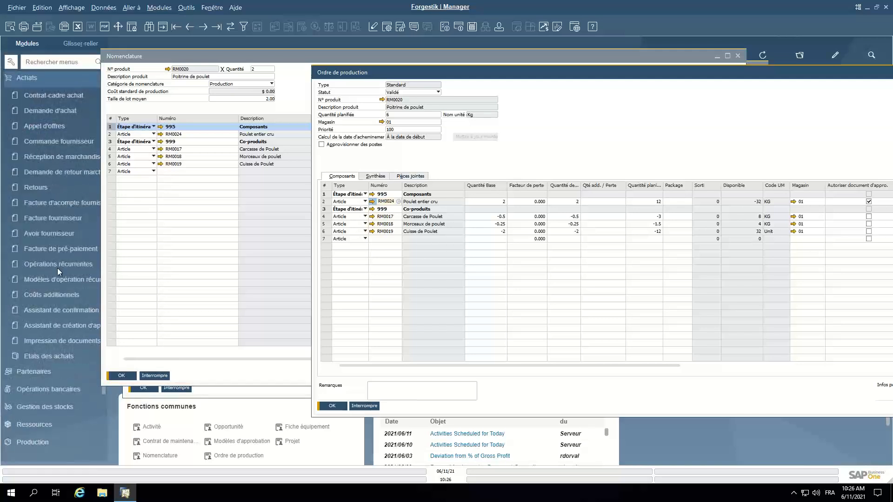
pyautogui.click(42, 219)
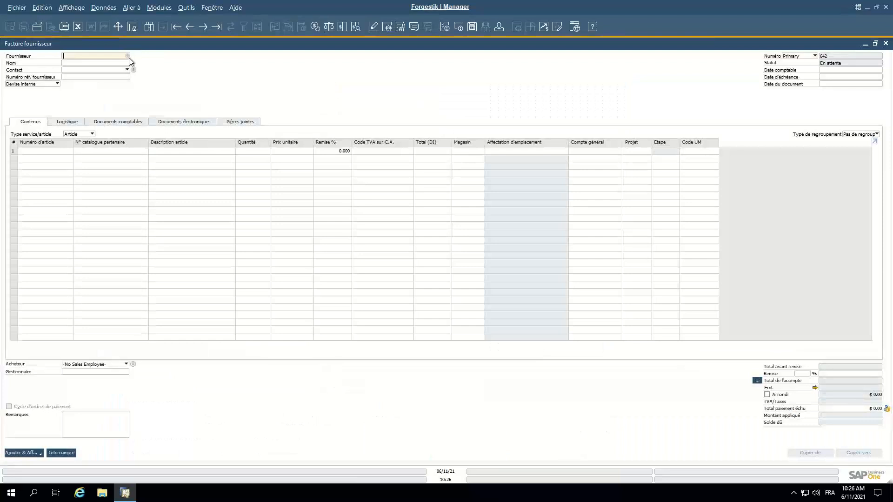
pyautogui.click(128, 56)
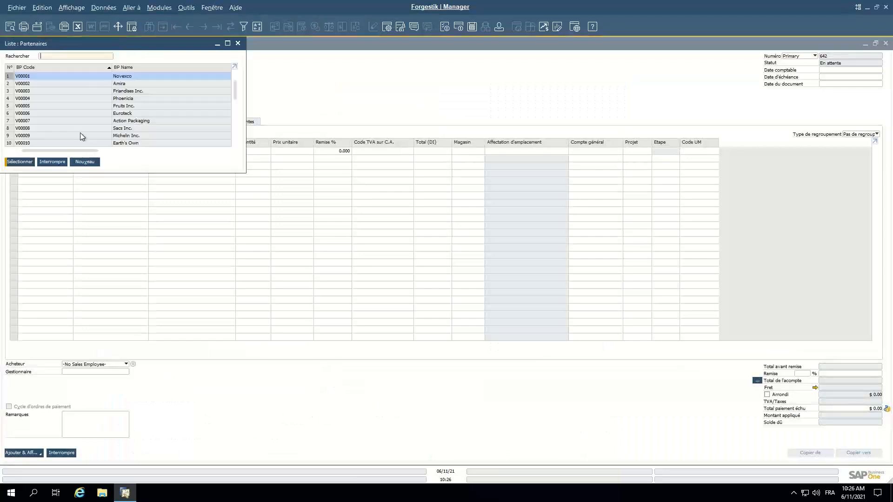
pyautogui.scroll(-4, 130, 125)
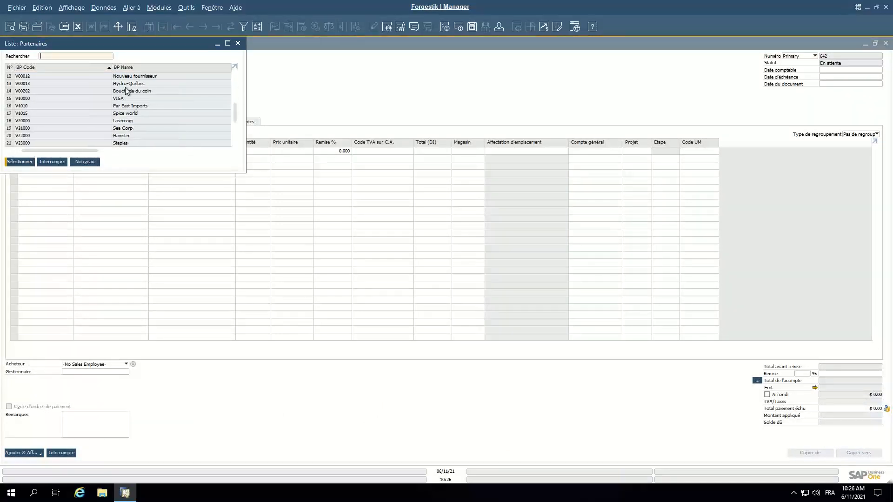
pyautogui.doubleClick(125, 95)
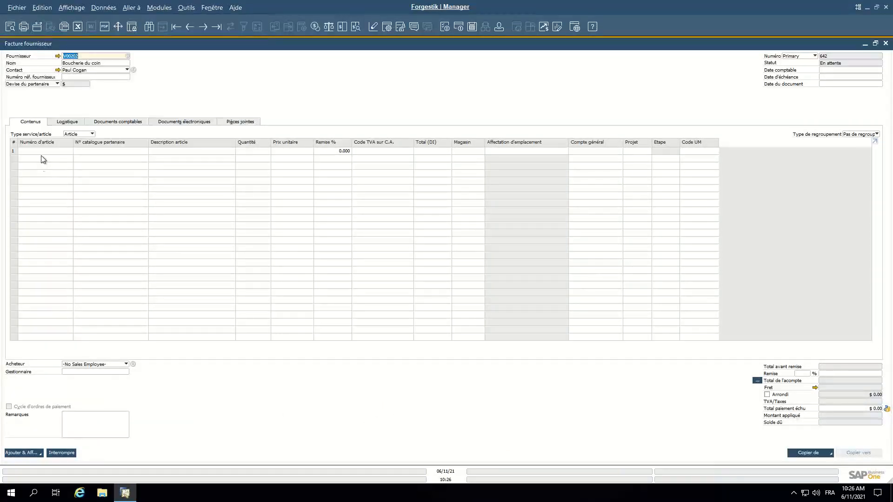
# Paste the copied item number RM0024 into the invoice's first line and set its quantity to 40.
pyautogui.rightClick(41, 155)
pyautogui.click(47, 152)
pyautogui.rightClick(46, 152)
pyautogui.click(72, 169)
pyautogui.click(107, 151)
pyautogui.click(257, 149)
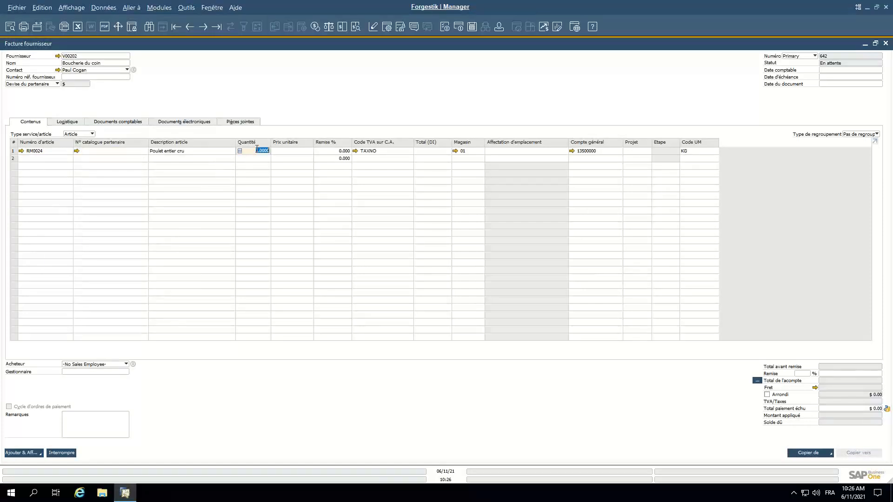
pyautogui.write('40')
pyautogui.click(293, 150)
# Try to add the supplier invoice and fill in its Date comptable with 06/11/21.
pyautogui.click(24, 454)
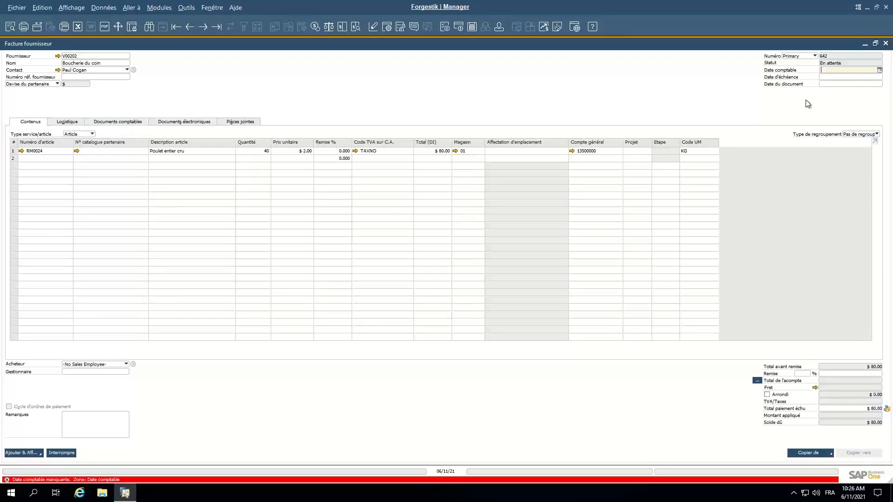
pyautogui.write('c')
pyautogui.press('Tab')
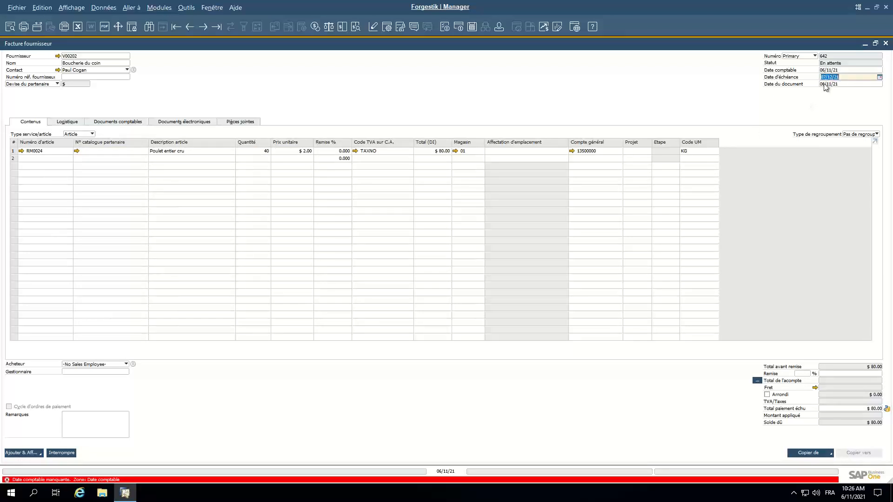
# Add the invoice again and define lot 123123 for the full 40 Kg of Poulet entier cru.
pyautogui.click(22, 454)
pyautogui.click(354, 257)
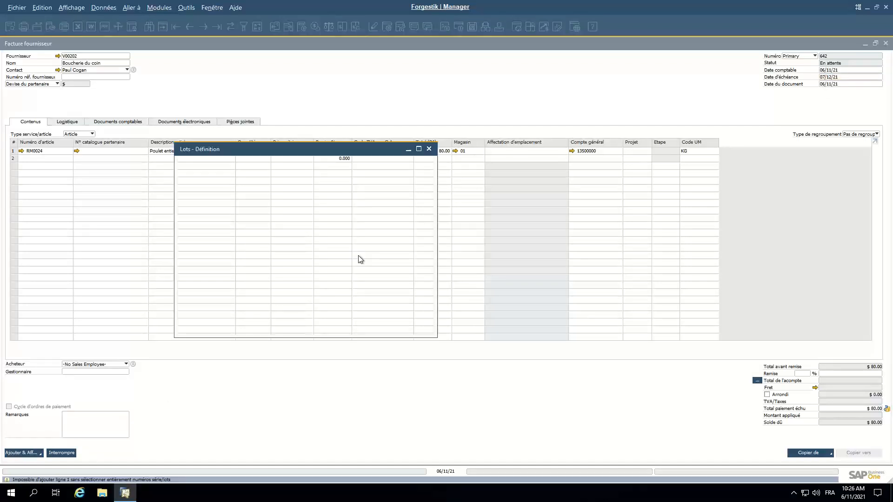
pyautogui.write('123123')
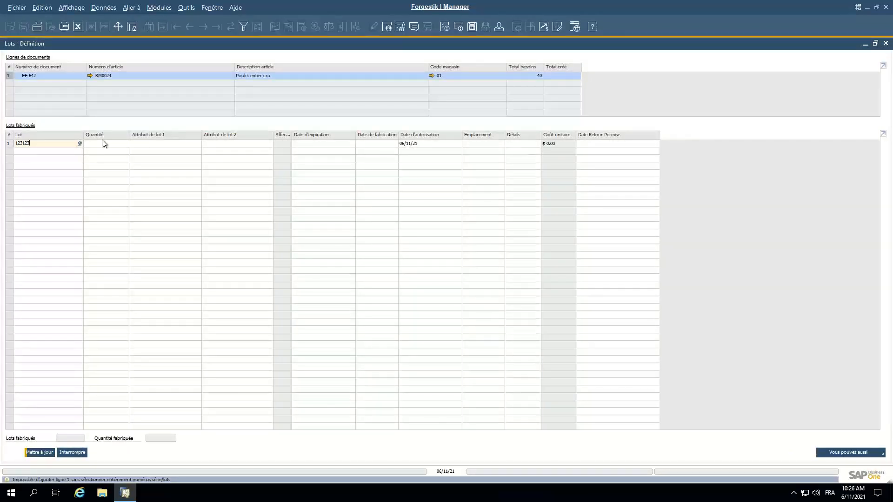
pyautogui.press('Tab')
pyautogui.click(38, 451)
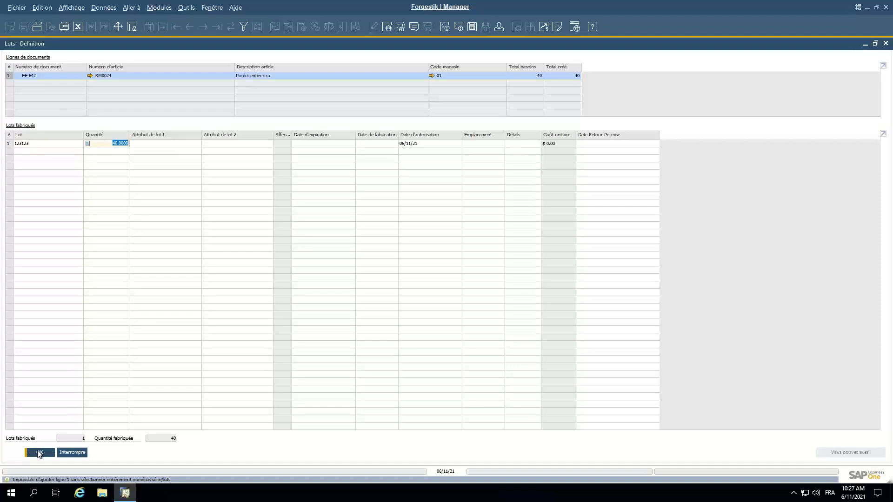
pyautogui.click(39, 452)
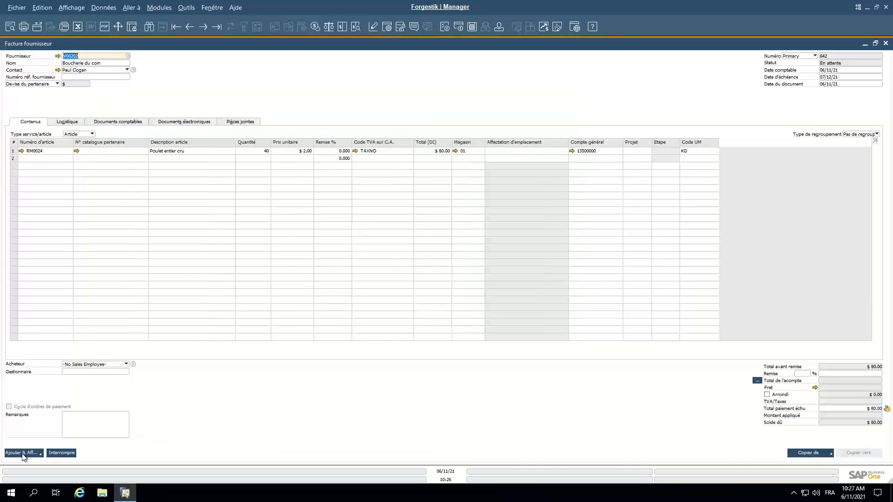
# Confirm adding the supplier invoice with its assigned lot and close the Facture fournisseur window.
pyautogui.click(23, 454)
pyautogui.click(352, 256)
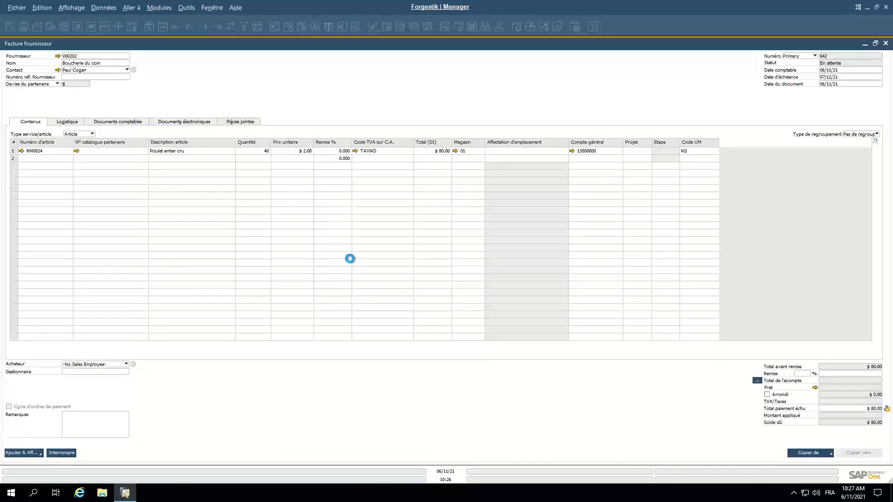
pyautogui.click(62, 454)
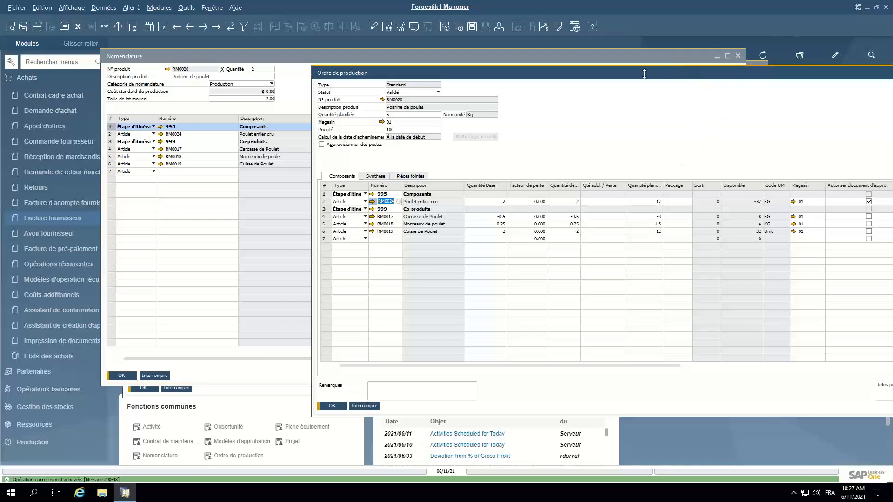
# Bring the Poitrine de poulet Nomenclature in front of the production order, refresh it full-size and close it.
pyautogui.moveTo(495, 71); pyautogui.dragTo(273, 90)
pyautogui.click(306, 71)
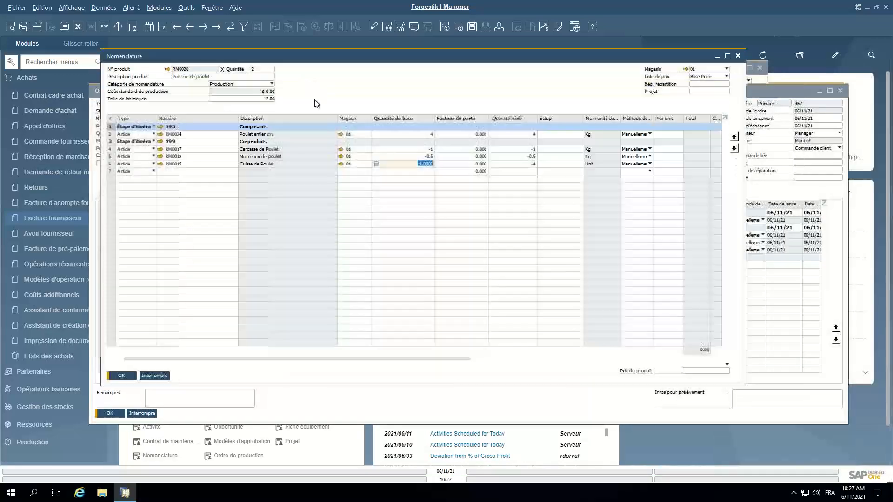
pyautogui.click(228, 29)
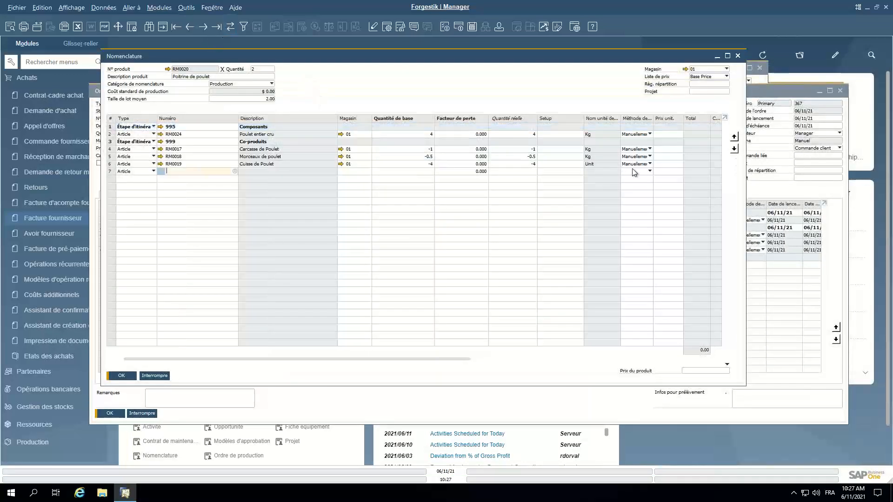
pyautogui.click(727, 57)
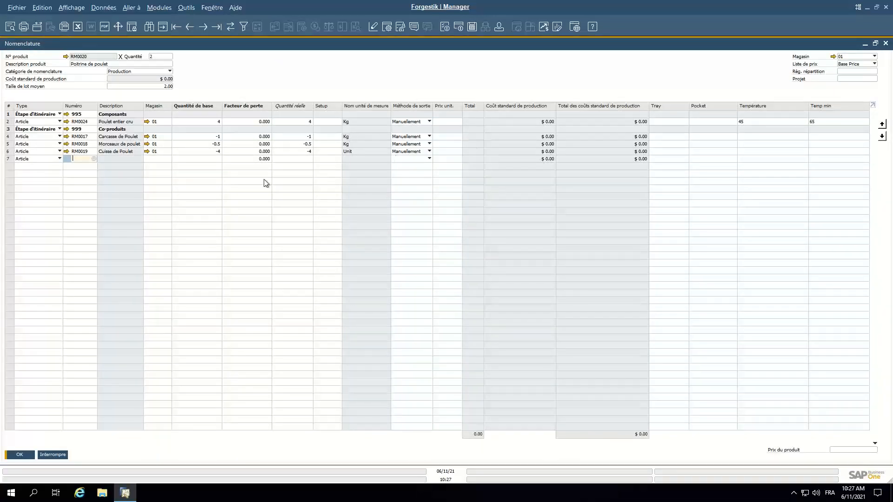
pyautogui.click(52, 455)
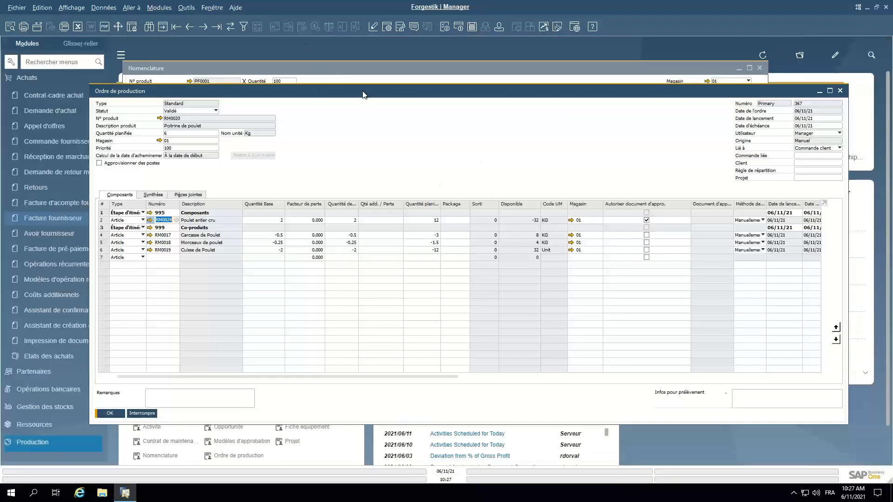
# Refresh the maximised Poitrine de poulet production order and open its component issue with Quantité de composants ouverte kept as the criterion.
pyautogui.doubleClick(302, 88)
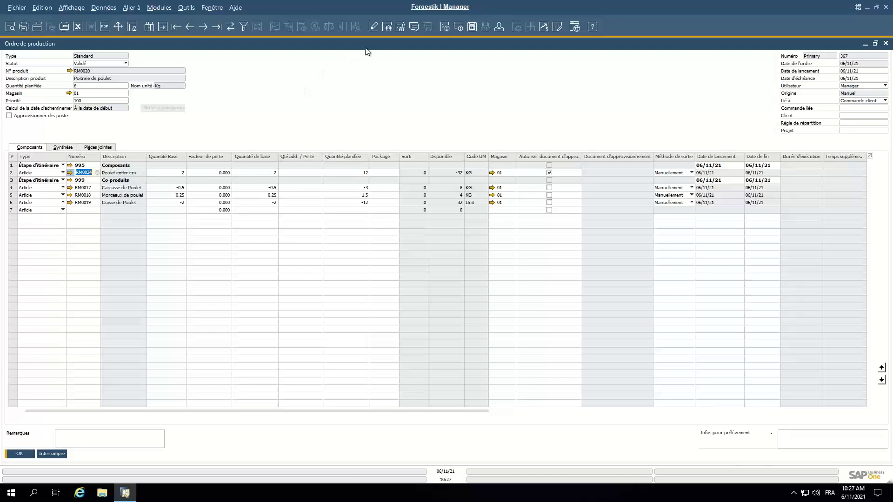
pyautogui.click(230, 27)
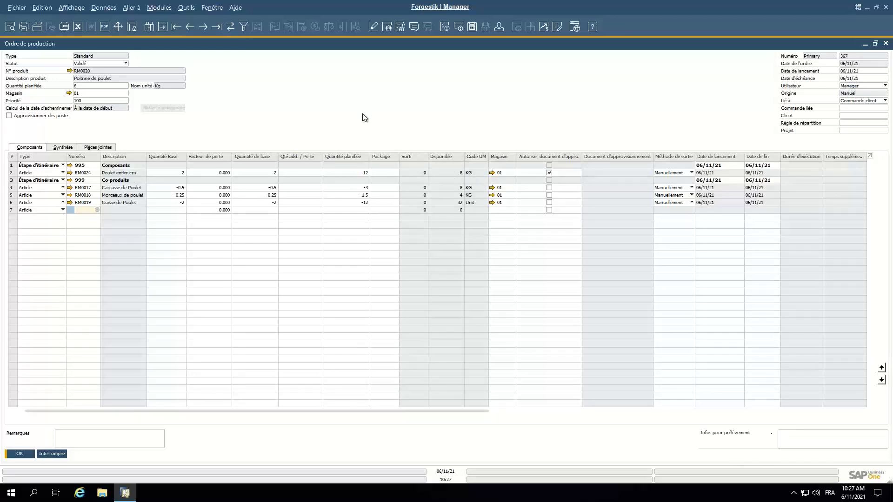
pyautogui.rightClick(365, 92)
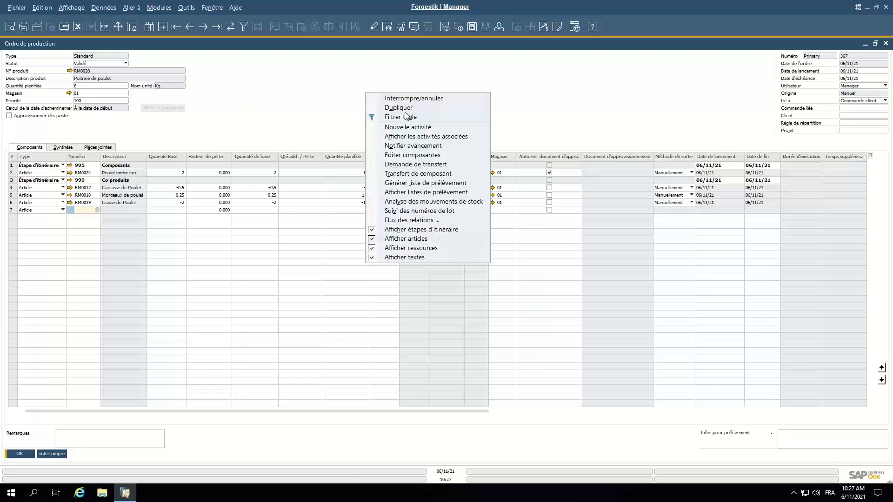
pyautogui.click(401, 155)
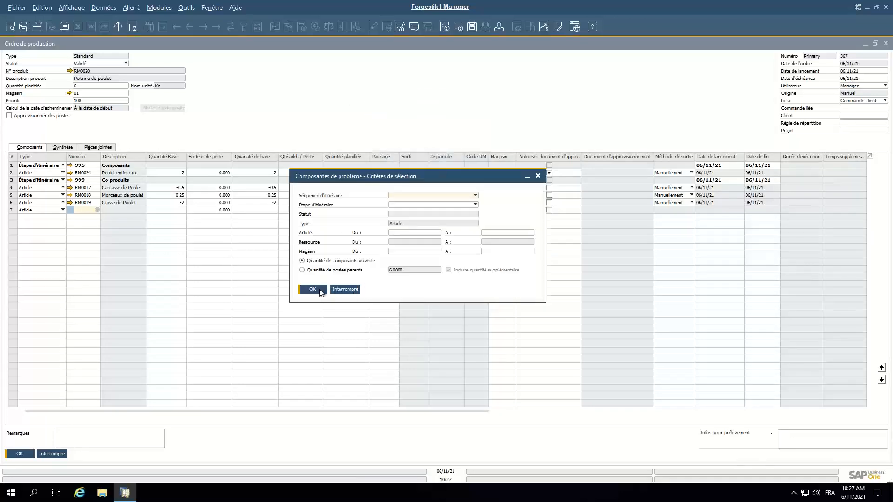
pyautogui.click(320, 290)
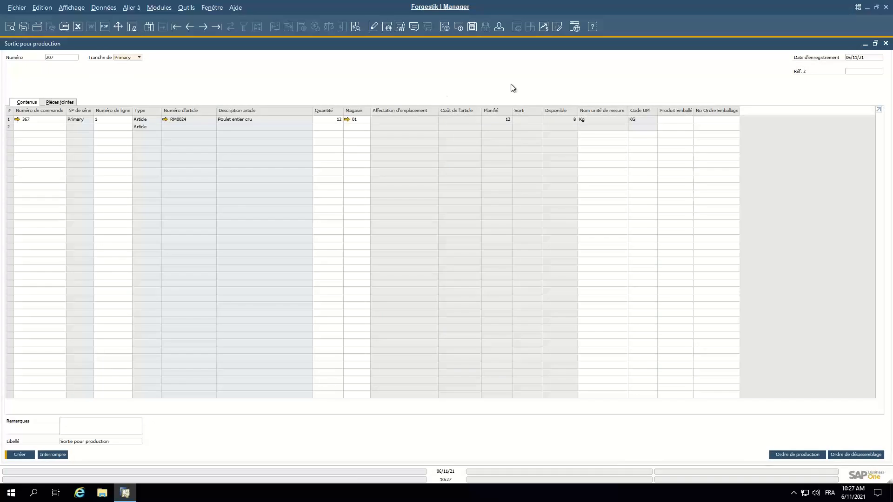
# Create the Sortie pour production for 12 Kg of Poulet entier cru with lot 123123 selected automatically, and close the window.
pyautogui.click(20, 455)
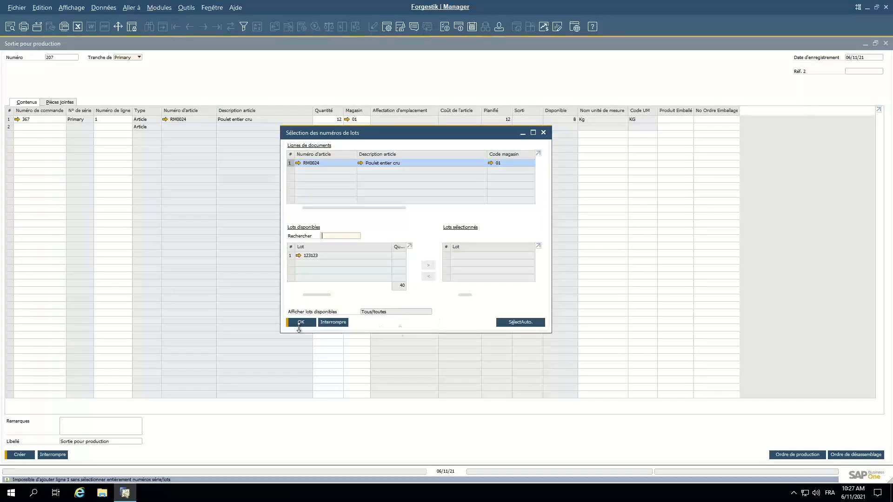
pyautogui.click(521, 322)
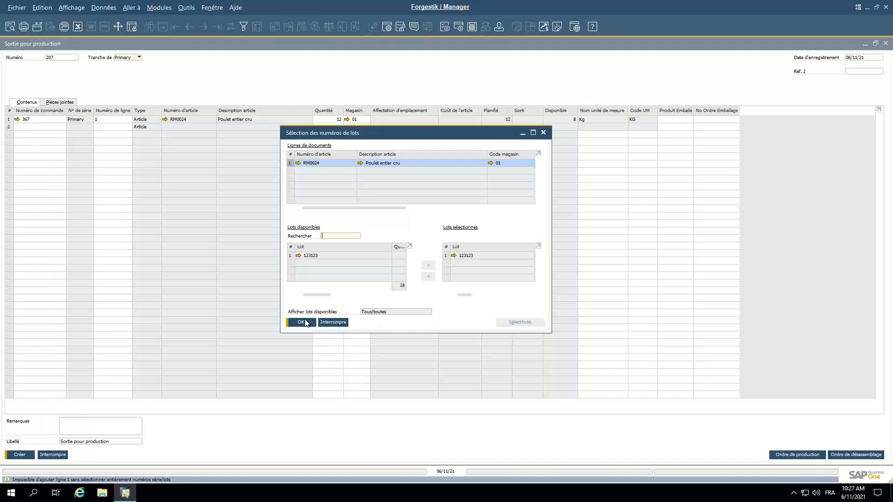
pyautogui.click(301, 322)
pyautogui.click(20, 455)
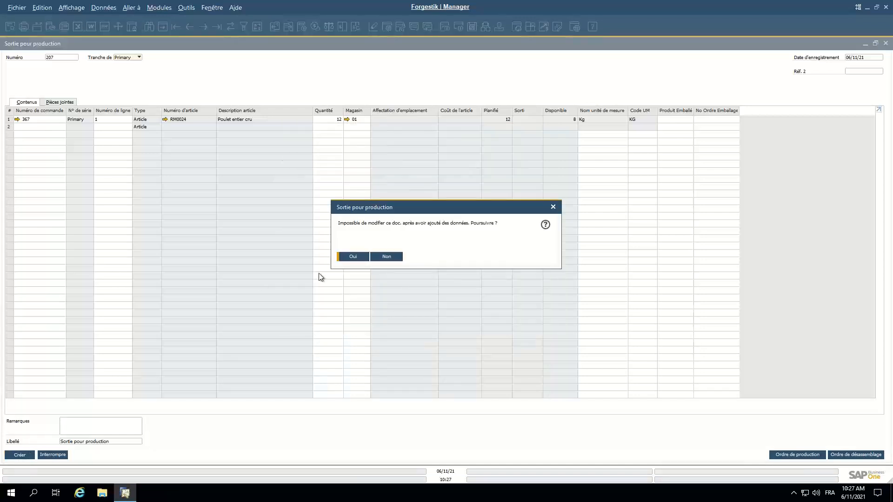
pyautogui.click(352, 258)
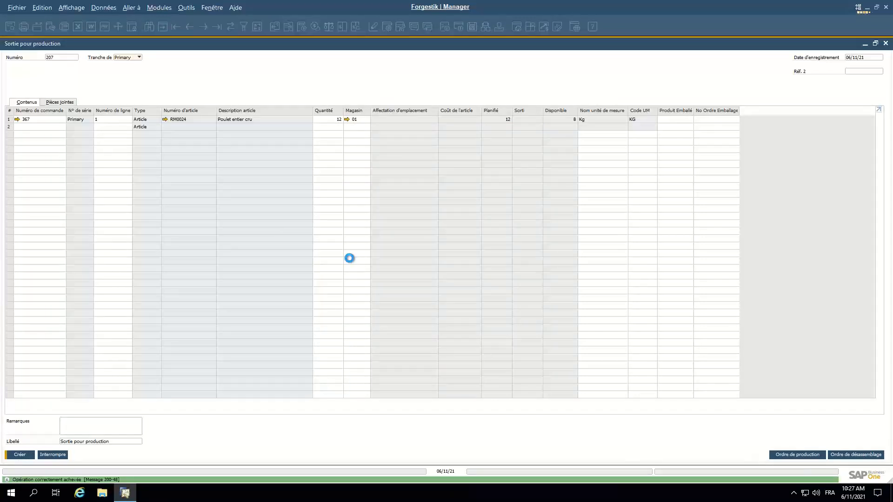
pyautogui.click(886, 44)
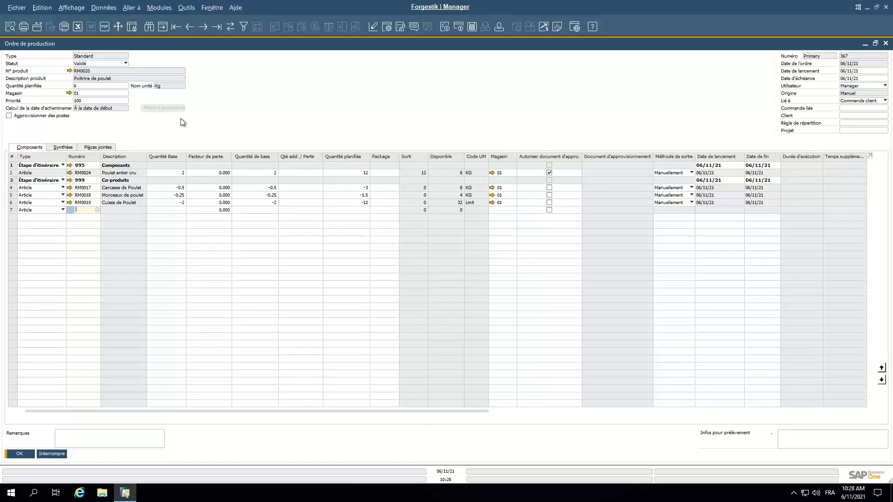
# Restore the Ordre de production window, move it aside and start Notifier avancement for the Poitrine de poulet order.
pyautogui.rightClick(464, 104)
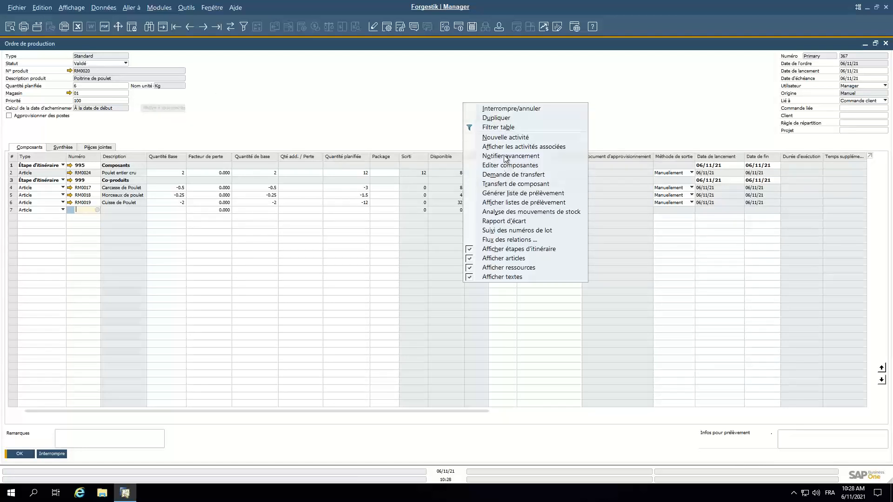
pyautogui.moveTo(119, 44); pyautogui.dragTo(305, 56)
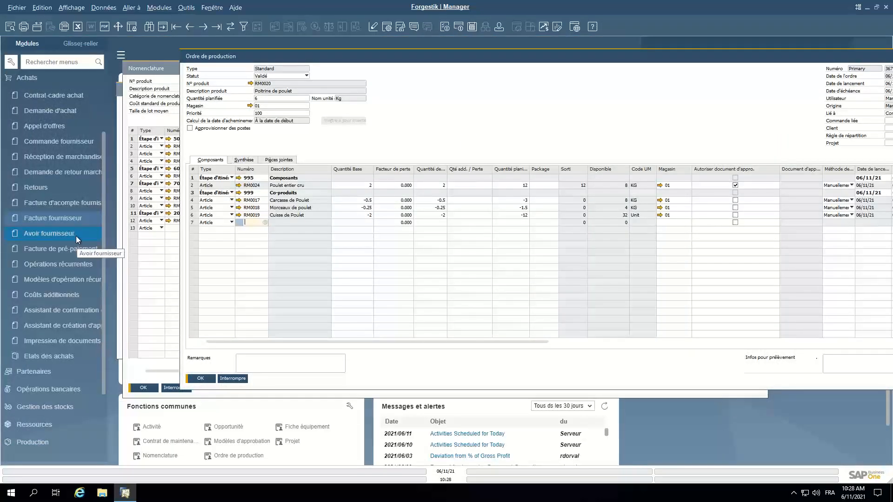
pyautogui.rightClick(486, 95)
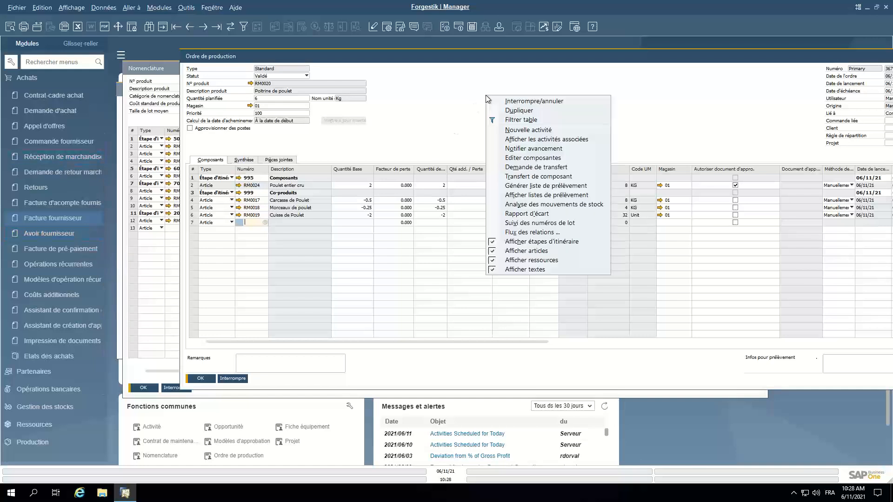
pyautogui.click(529, 148)
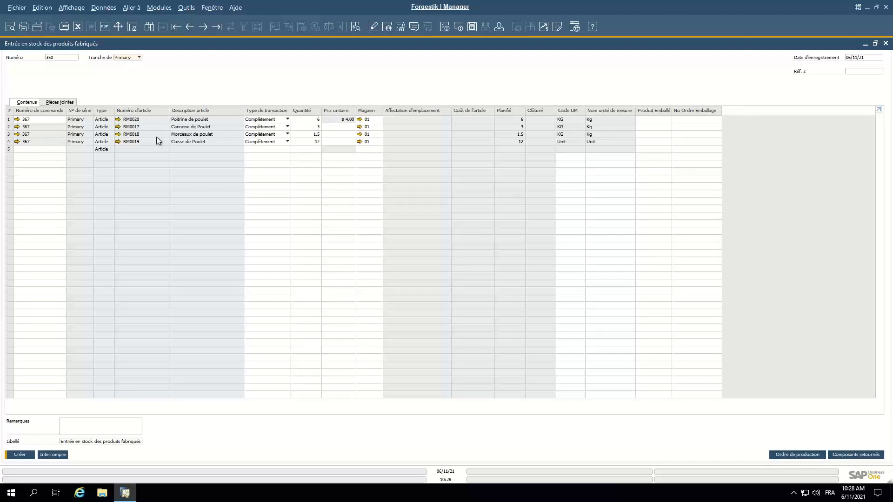
# Set the received quantities of Morceaux de poulet to 2 and Cuisse de Poulet to 11, and submit the receipt for lot definition.
pyautogui.click(312, 120)
pyautogui.click(307, 127)
pyautogui.click(314, 135)
pyautogui.write('2')
pyautogui.click(309, 142)
pyautogui.write('1')
pyautogui.click(23, 455)
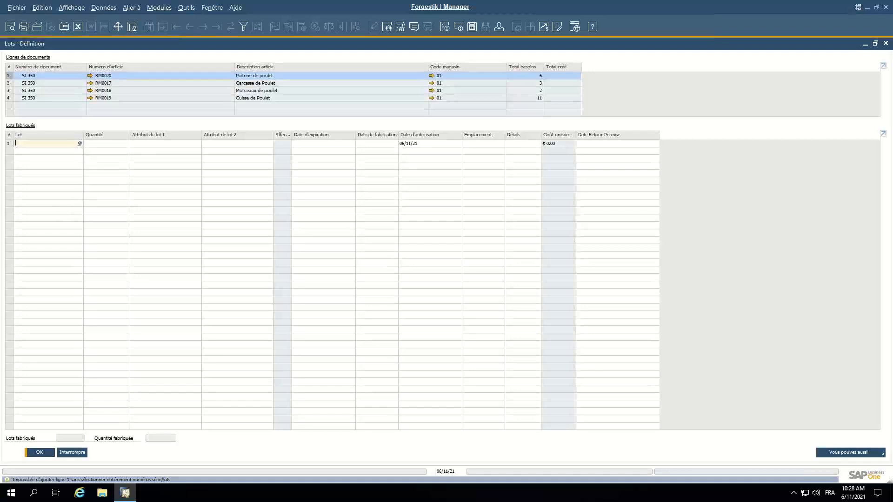
# Define lot 123132 for the full received quantity of Poitrine de poulet and update the lots.
pyautogui.write('12345')
pyautogui.press('Tab')
pyautogui.click(53, 452)
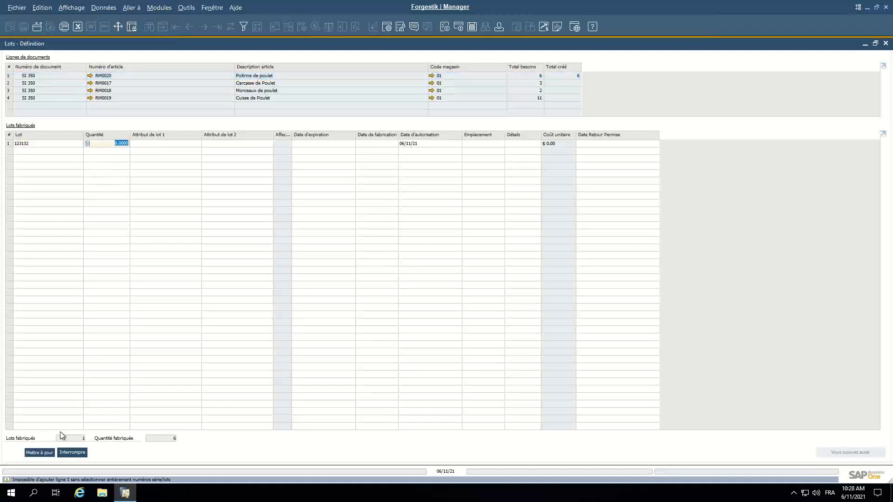
# Define lot 12312321 for the full received quantity of Morceaux de poulet and update the lots.
pyautogui.click(65, 85)
pyautogui.click(67, 96)
pyautogui.click(66, 91)
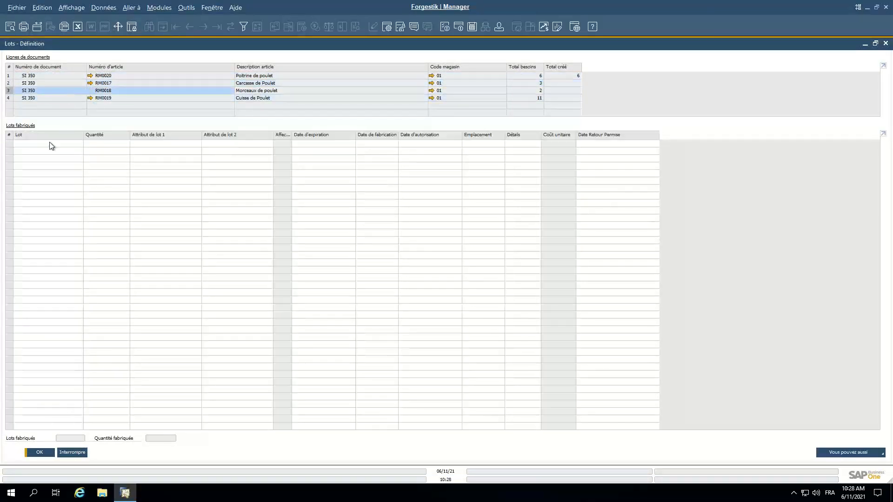
pyautogui.click(47, 144)
pyautogui.write('12312321')
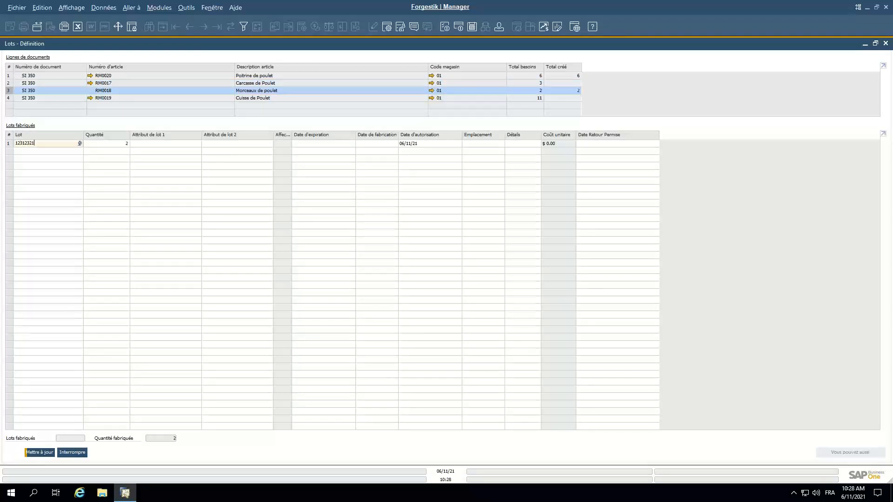
pyautogui.press('Tab')
pyautogui.click(40, 451)
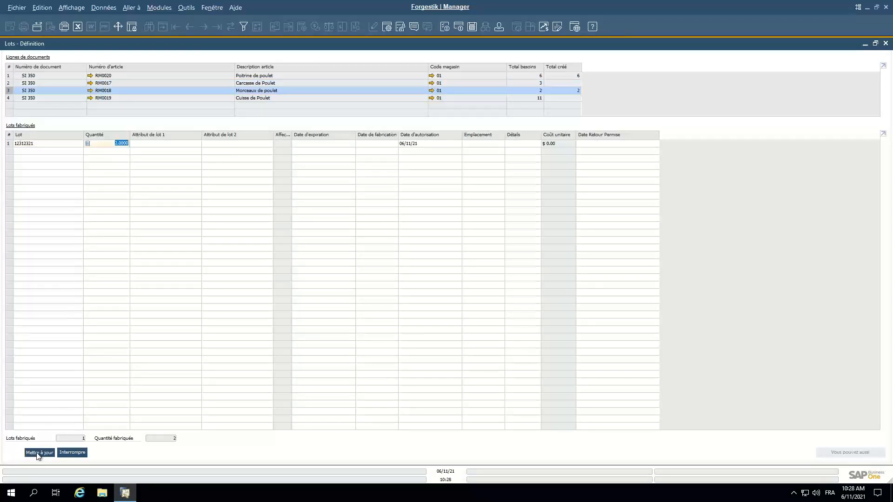
# Define lot 123132 for the full received quantity of Cuisse de Poulet and confirm creating its lot number.
pyautogui.click(47, 90)
pyautogui.click(52, 98)
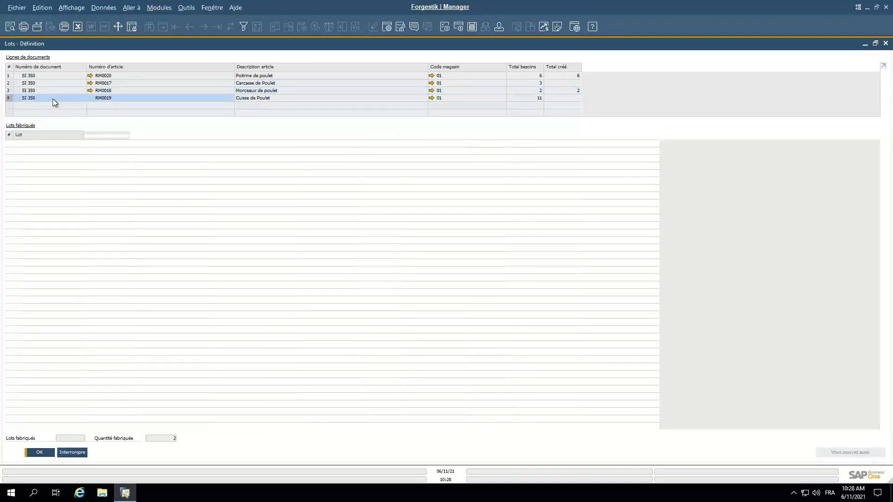
pyautogui.click(54, 142)
pyautogui.write('123132')
pyautogui.press('Tab')
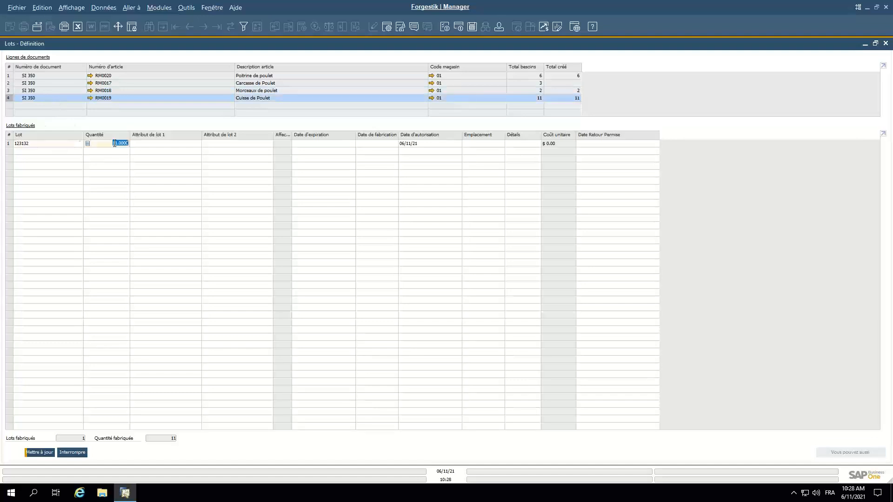
pyautogui.click(59, 74)
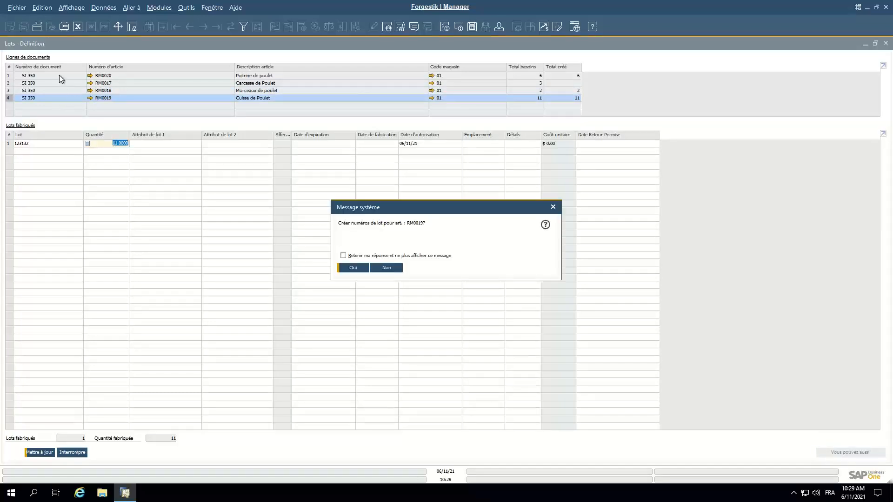
pyautogui.click(358, 269)
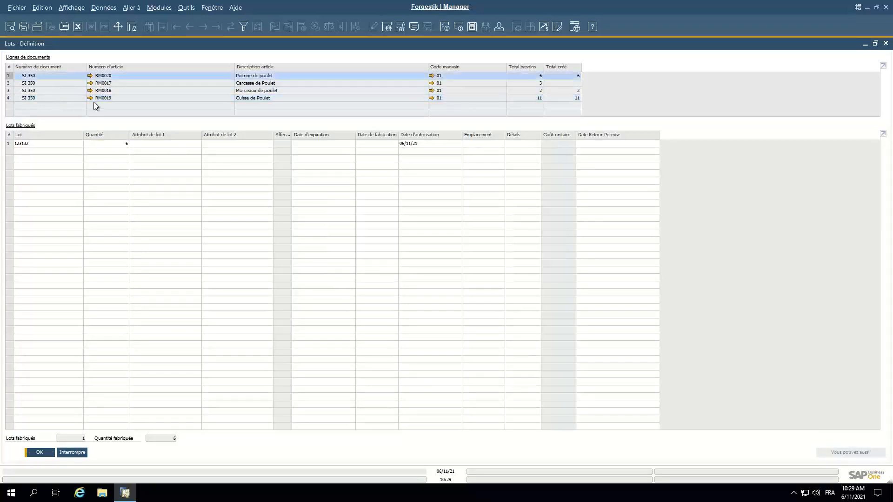
# Define lot 123213 for the full received quantity of Carcasse de Poulet and update the lots.
pyautogui.click(52, 84)
pyautogui.click(48, 146)
pyautogui.write('123213')
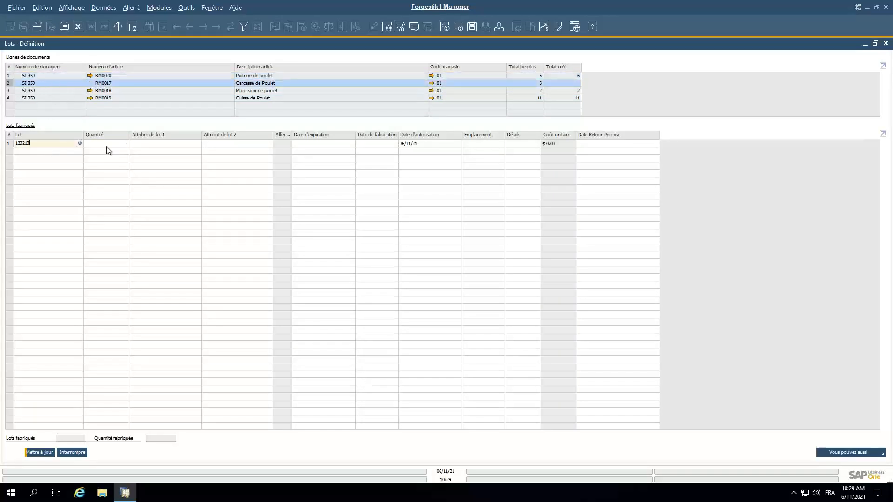
pyautogui.press('Tab')
pyautogui.click(41, 453)
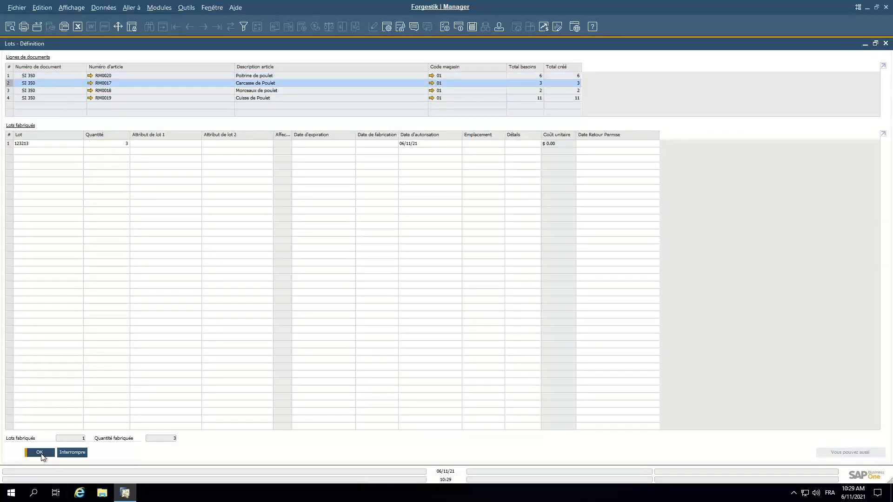
# Accept the lot definitions, create the Entrée en stock des produits fabriqués, and close its window.
pyautogui.click(41, 454)
pyautogui.click(19, 455)
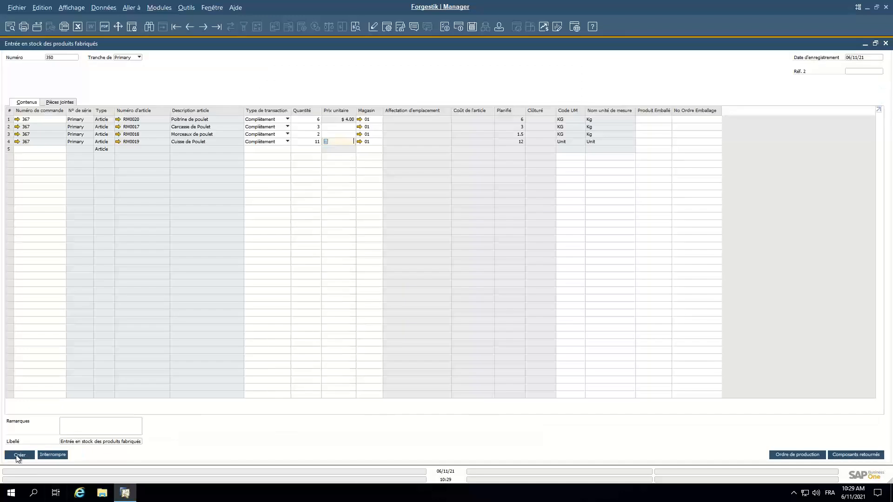
pyautogui.click(353, 256)
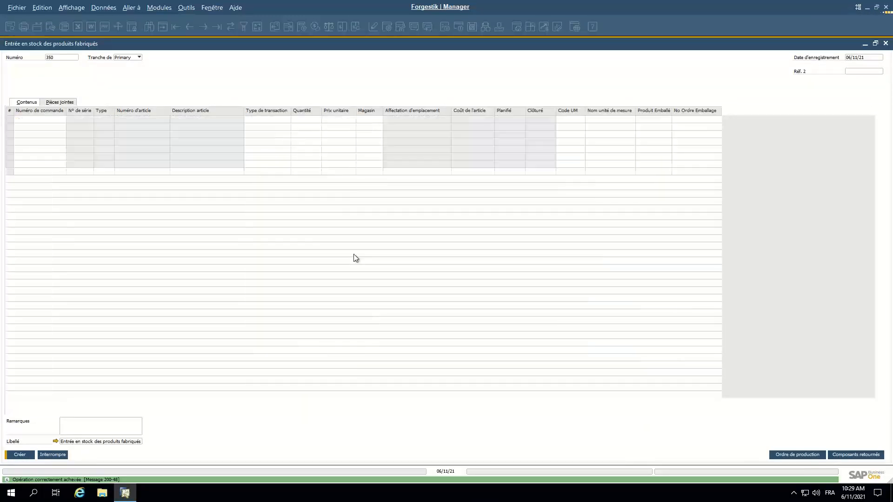
pyautogui.click(52, 455)
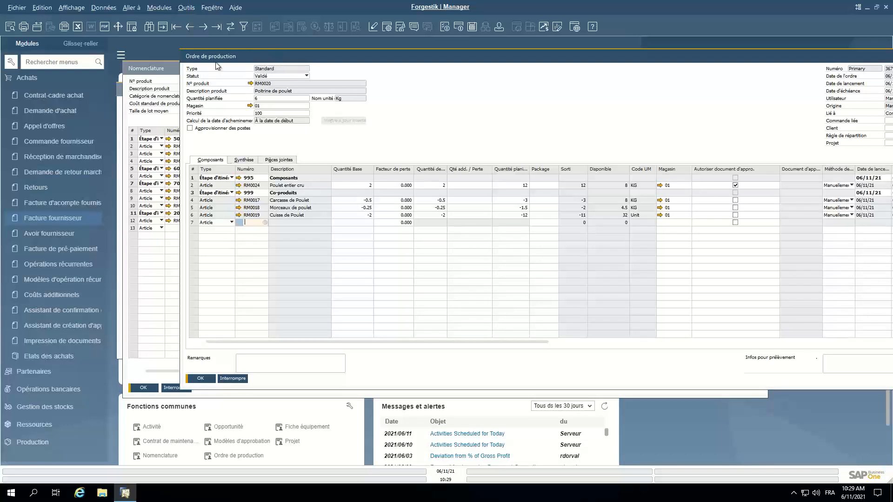
# Move the Poitrine de poulet production order into view to check its issued quantities, and close the open production order windows.
pyautogui.moveTo(275, 61); pyautogui.dragTo(170, 65)
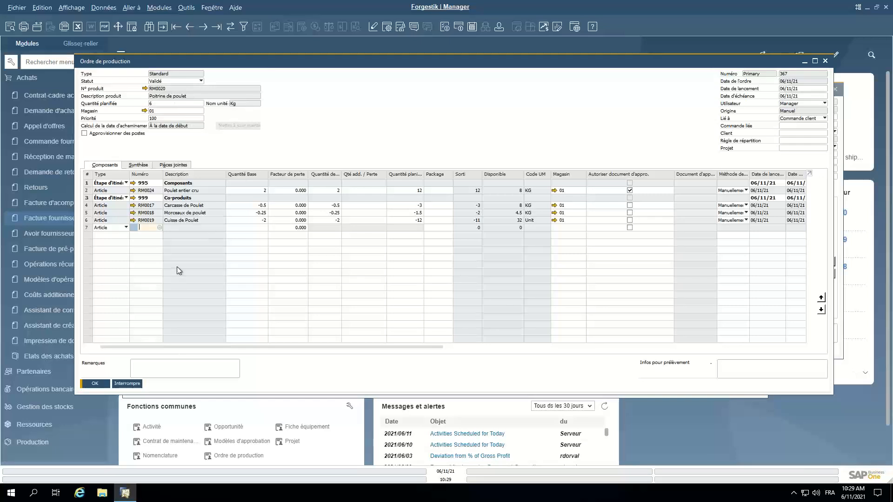
pyautogui.click(135, 386)
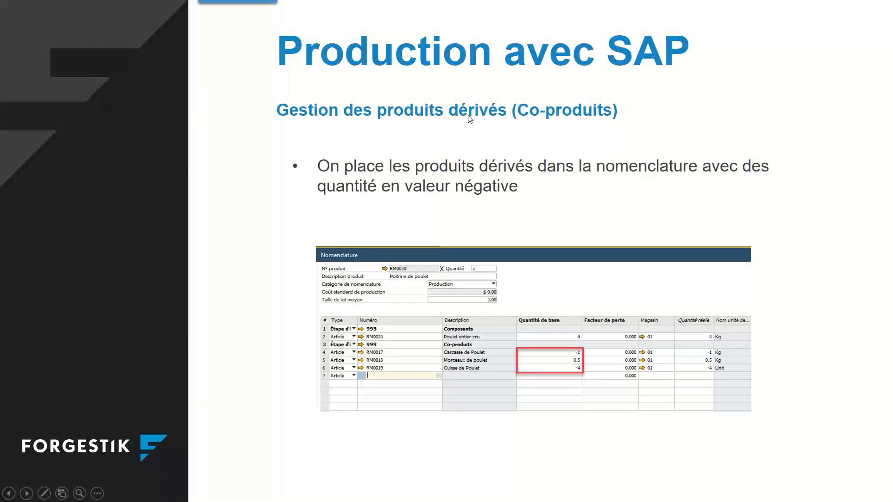
pyautogui.click(425, 138)
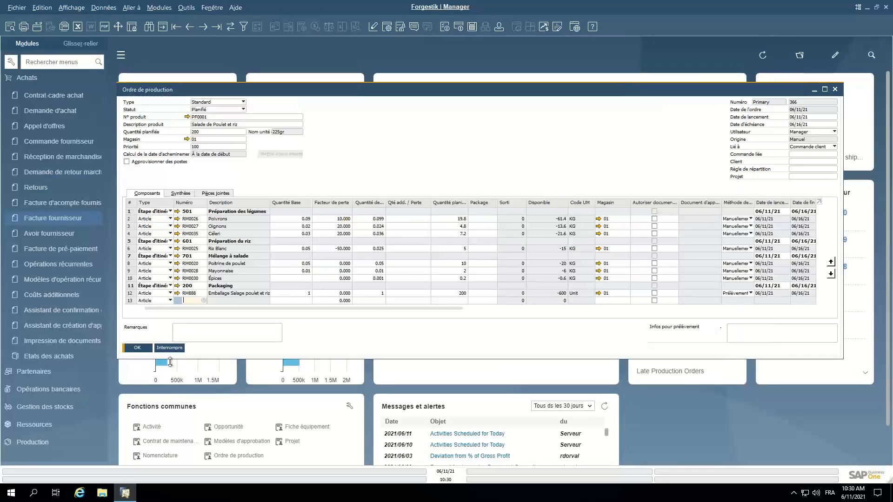
pyautogui.click(169, 350)
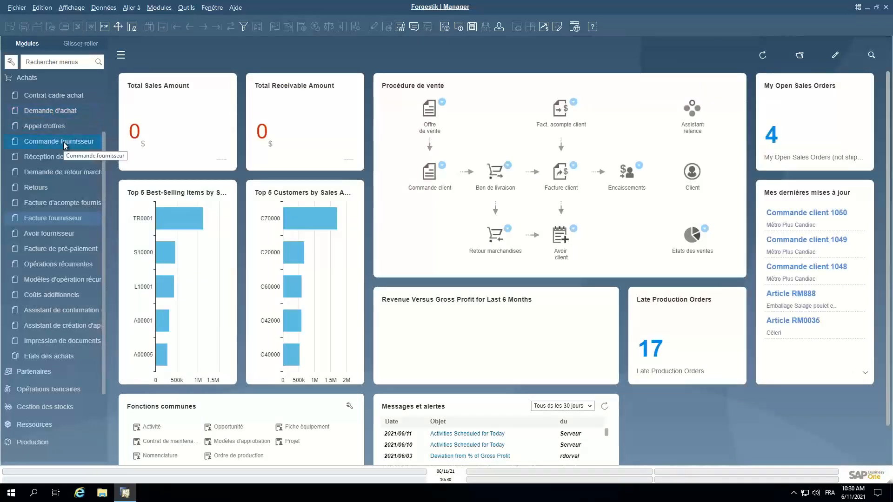
# Open a new Commande client from the Ventes module and choose Métro Plus Candiac (C00002) as the customer.
pyautogui.scroll(3, 64, 142)
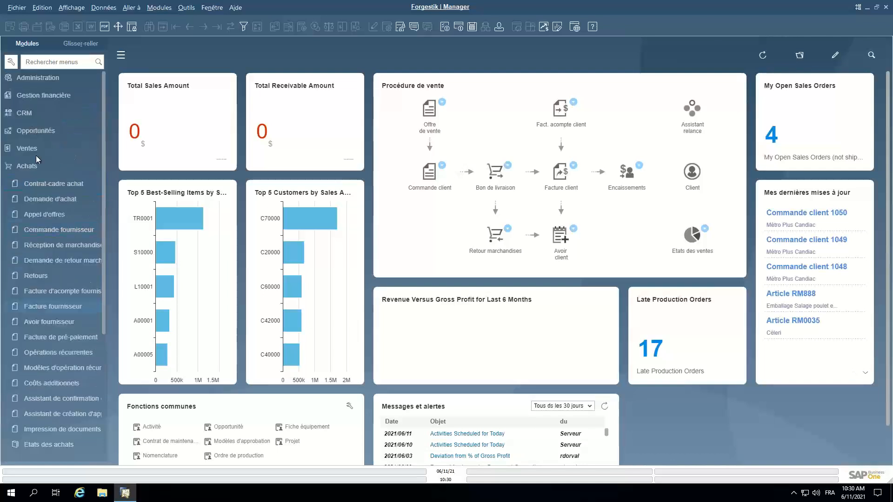
pyautogui.click(29, 166)
pyautogui.click(31, 152)
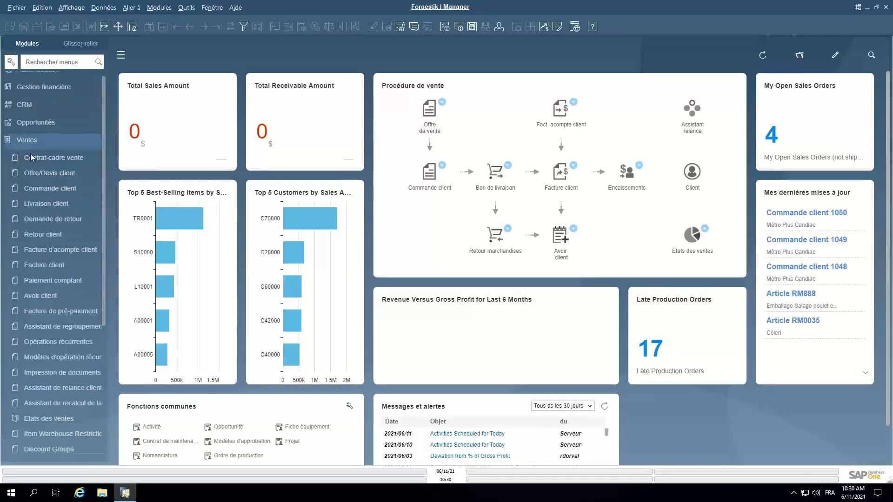
pyautogui.click(39, 125)
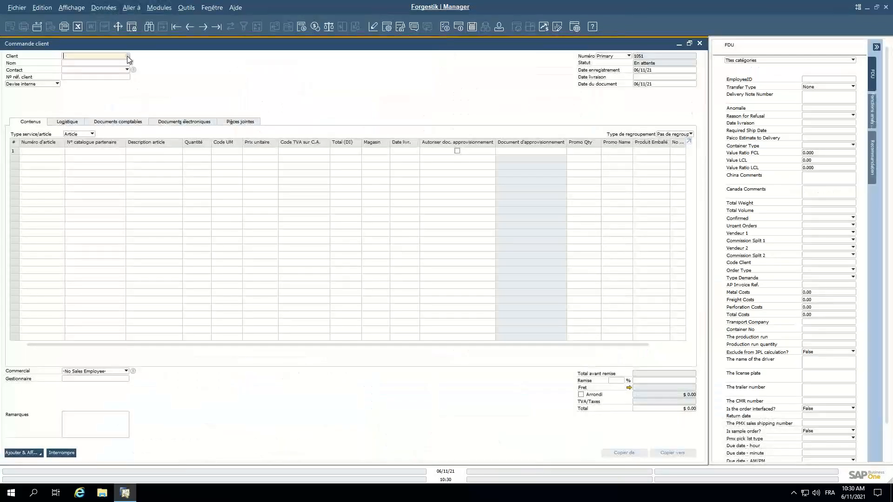
pyautogui.click(128, 56)
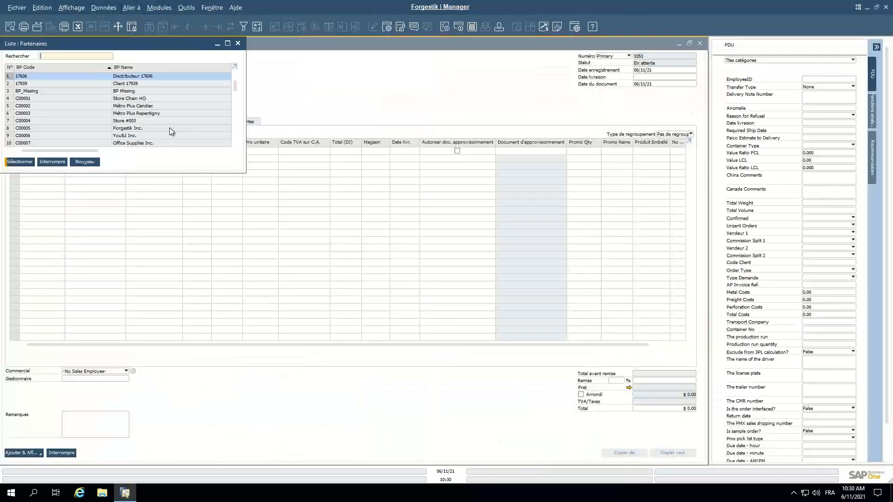
pyautogui.doubleClick(139, 108)
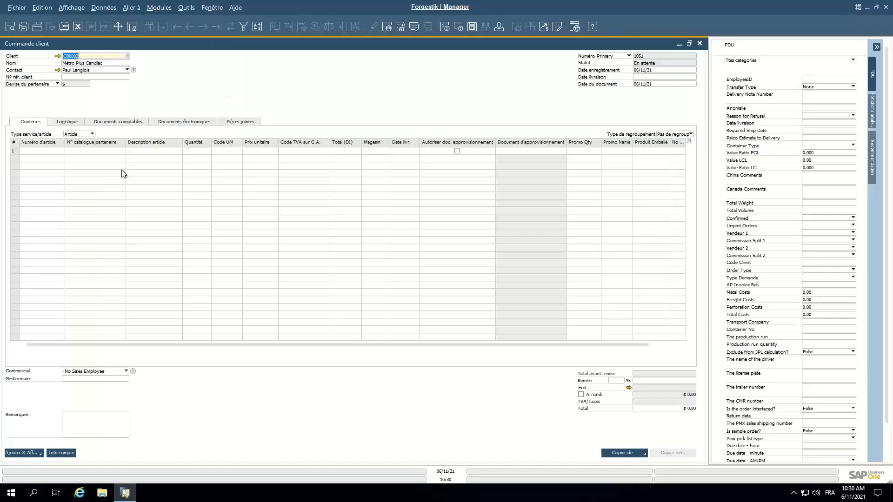
# Add item PF0001, Salade de Poulet et riz, as the first line of the customer order.
pyautogui.click(57, 151)
pyautogui.click(60, 152)
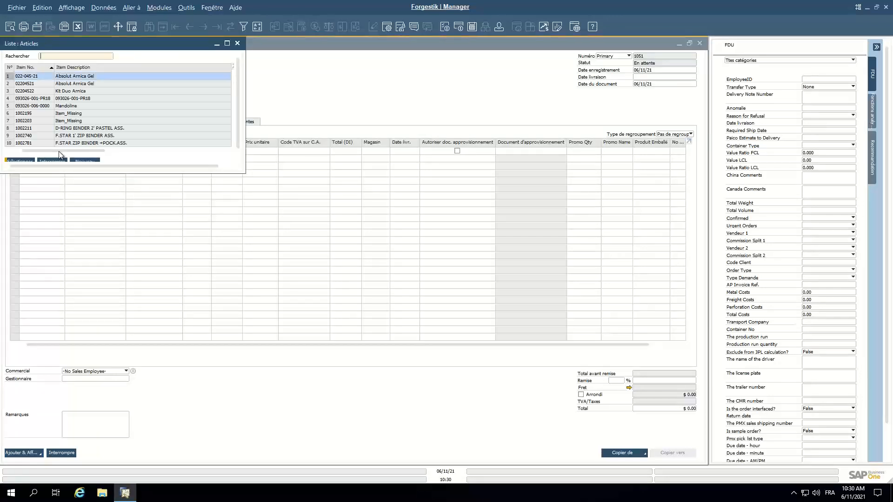
pyautogui.write('f')
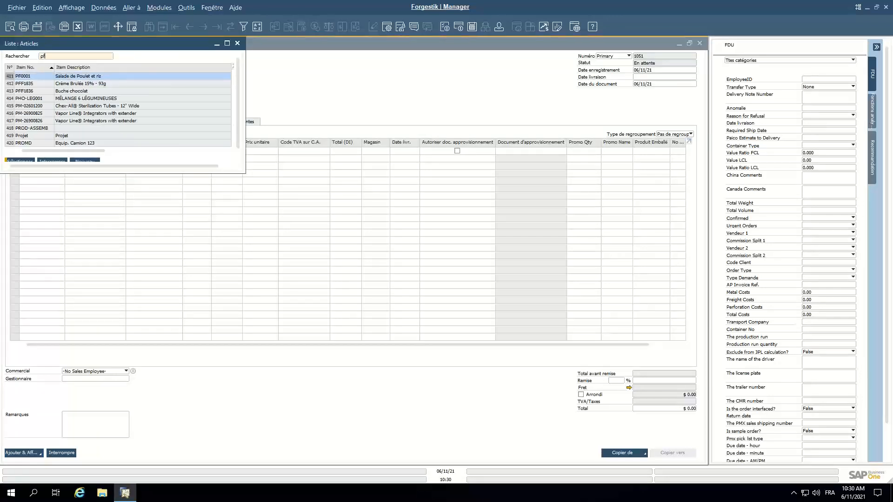
pyautogui.doubleClick(90, 78)
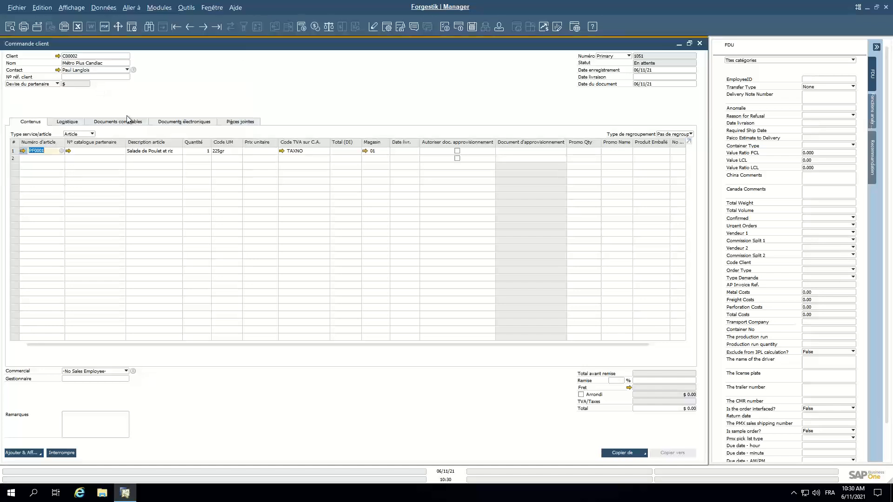
# Set the Salade de Poulet et riz quantity to 300, continue past the availability check, and set the unit price to $2.00.
pyautogui.click(209, 151)
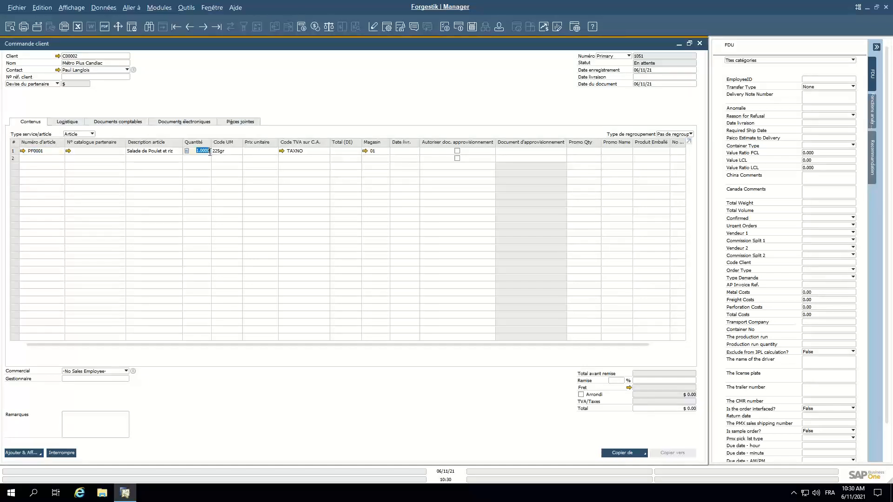
pyautogui.write('300')
pyautogui.click(262, 149)
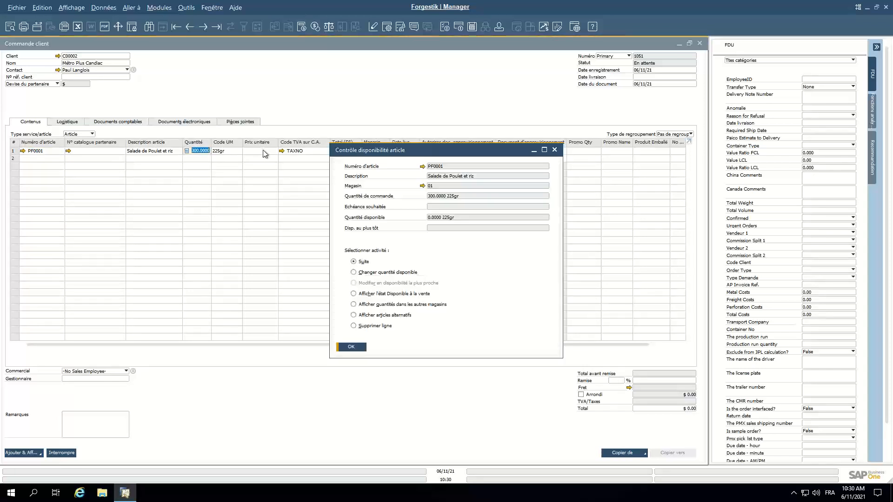
pyautogui.click(351, 348)
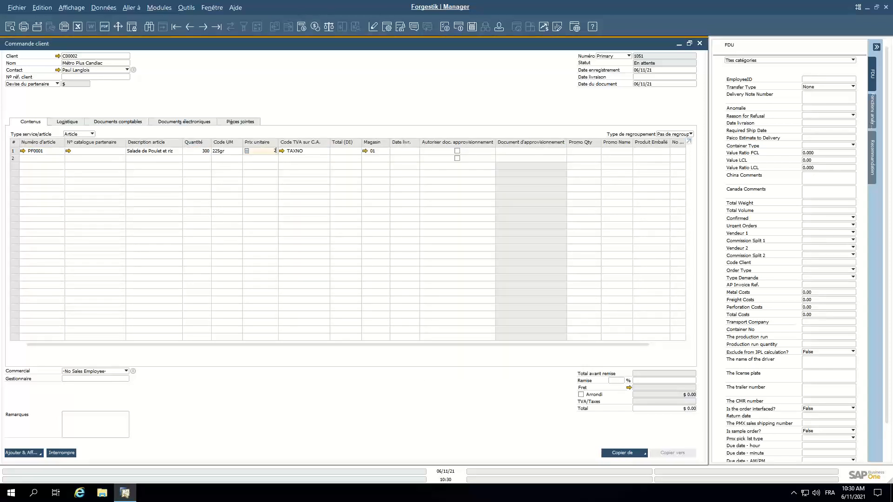
pyautogui.write('2')
pyautogui.press('Tab')
# Try to add the order, set its delivery date to 05/07/21, and update the existing lines with that date.
pyautogui.click(29, 453)
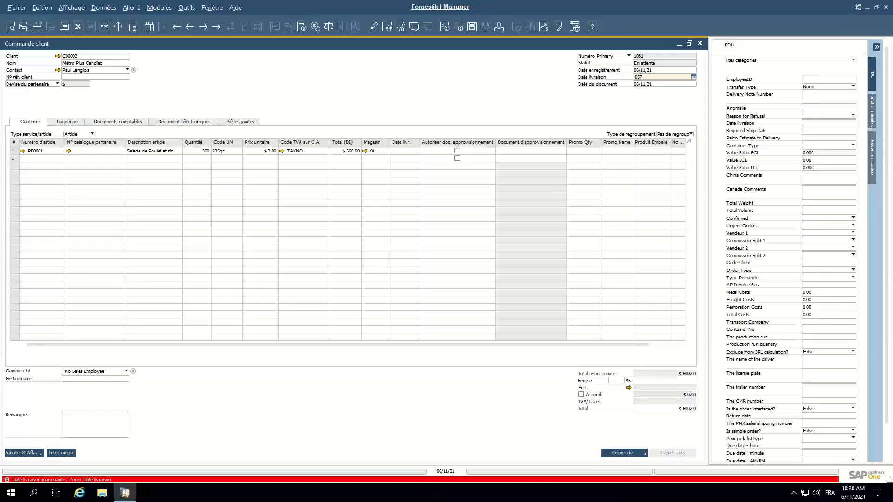
pyautogui.press('Tab')
pyautogui.press('Tab')
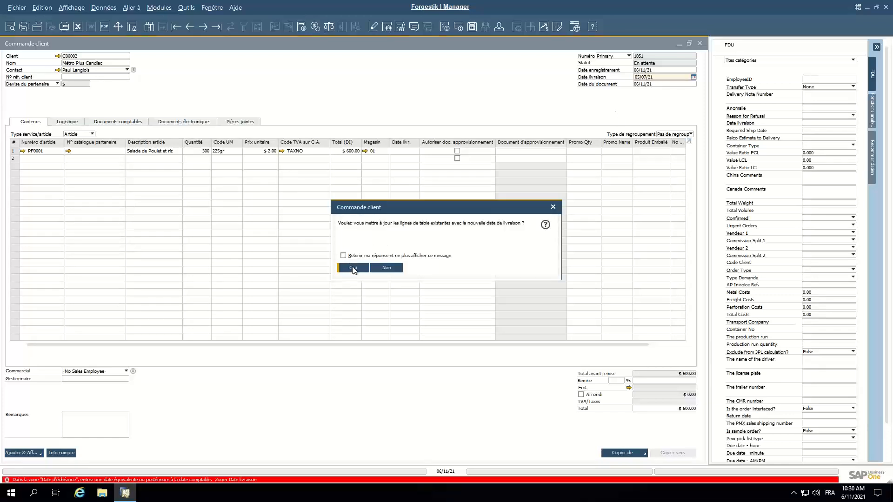
pyautogui.click(353, 268)
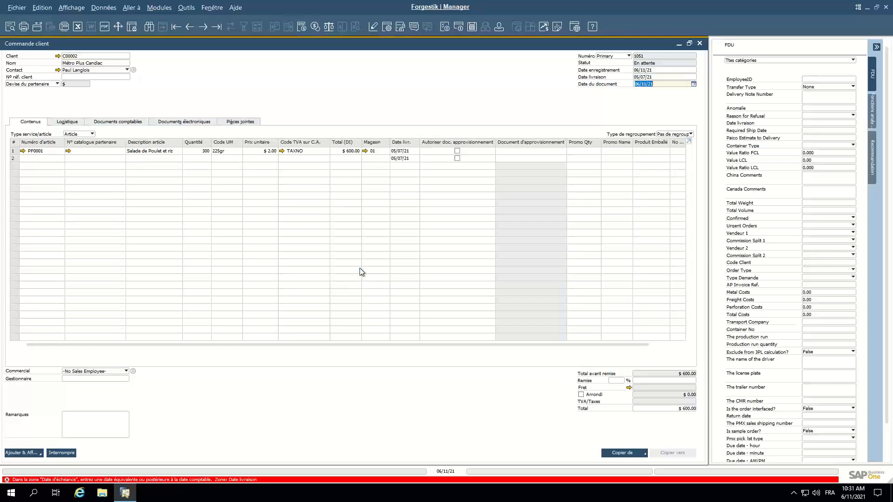
# Enable Autoriser doc. approvisionnement on the Salade de Poulet et riz line.
pyautogui.click(654, 77)
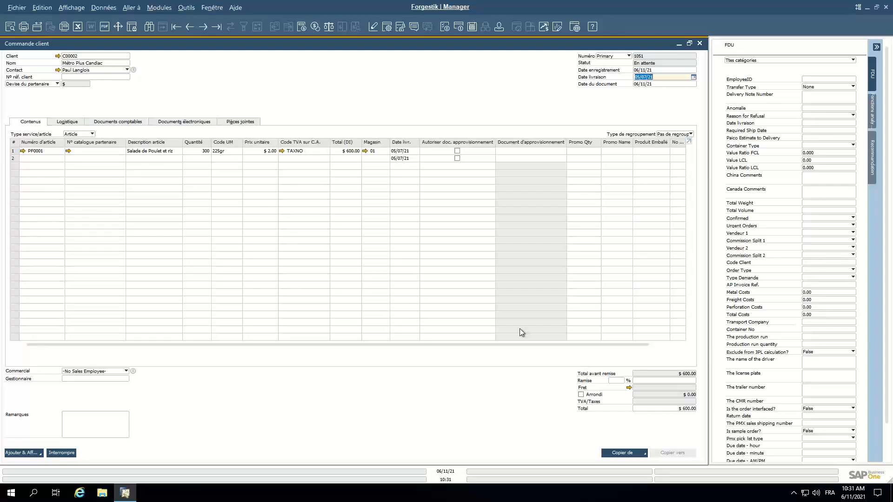
pyautogui.moveTo(634, 347); pyautogui.dragTo(670, 348)
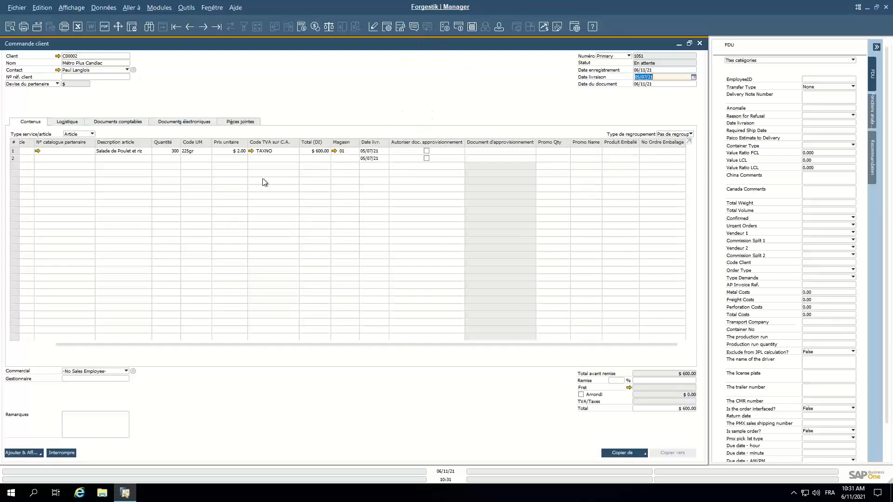
pyautogui.moveTo(409, 344); pyautogui.dragTo(380, 345)
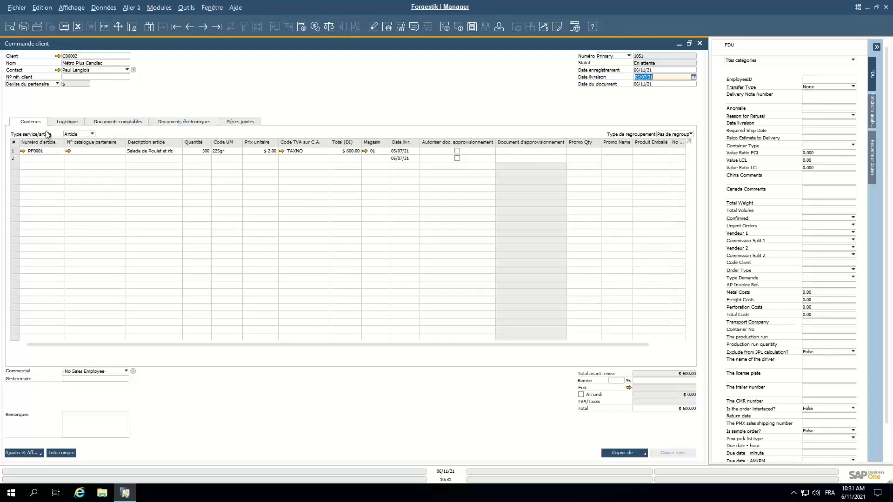
pyautogui.click(457, 152)
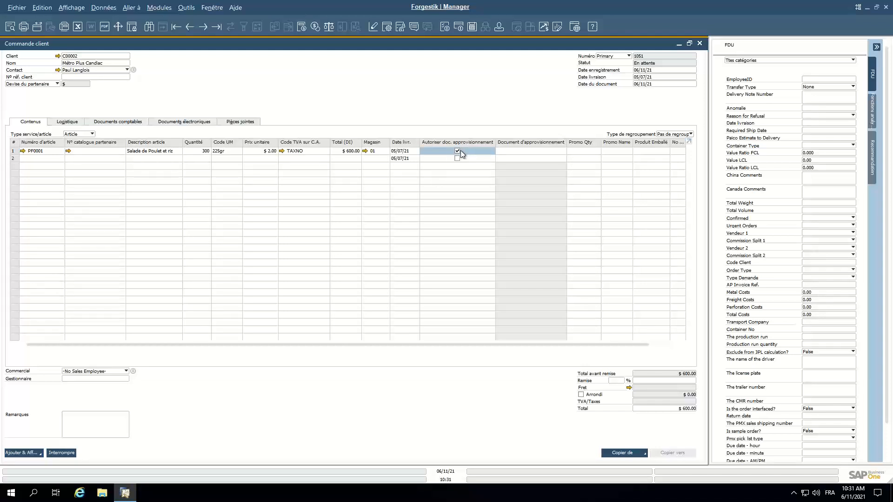
# Add the customer order and complete the purchase confirmation wizard to generate a production order for PF0001, Salade de Poulet et riz.
pyautogui.click(18, 454)
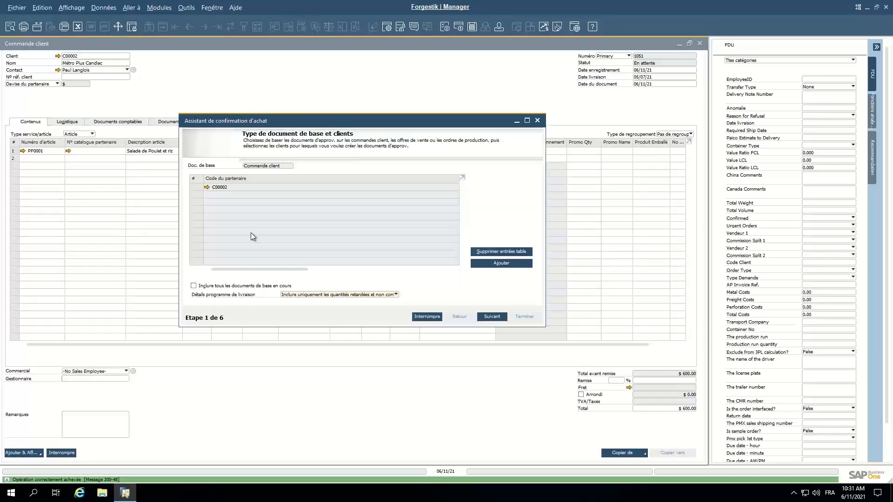
pyautogui.click(493, 318)
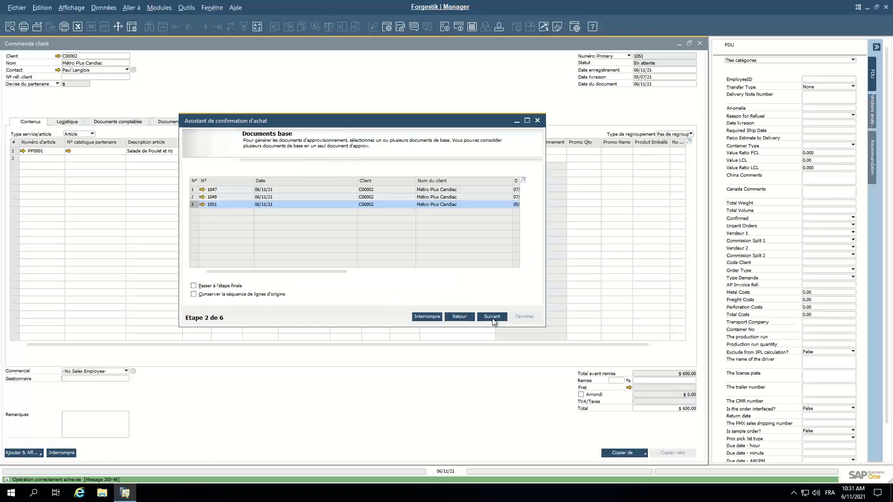
pyautogui.click(494, 320)
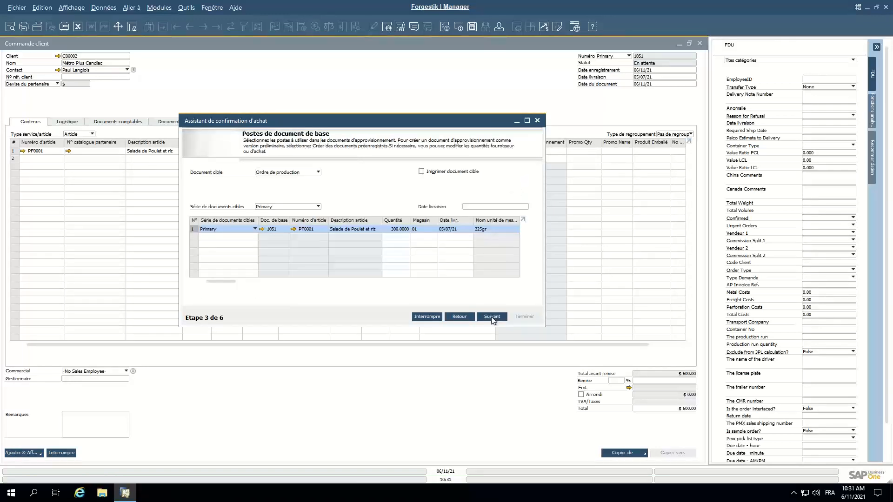
pyautogui.click(493, 319)
pyautogui.click(492, 318)
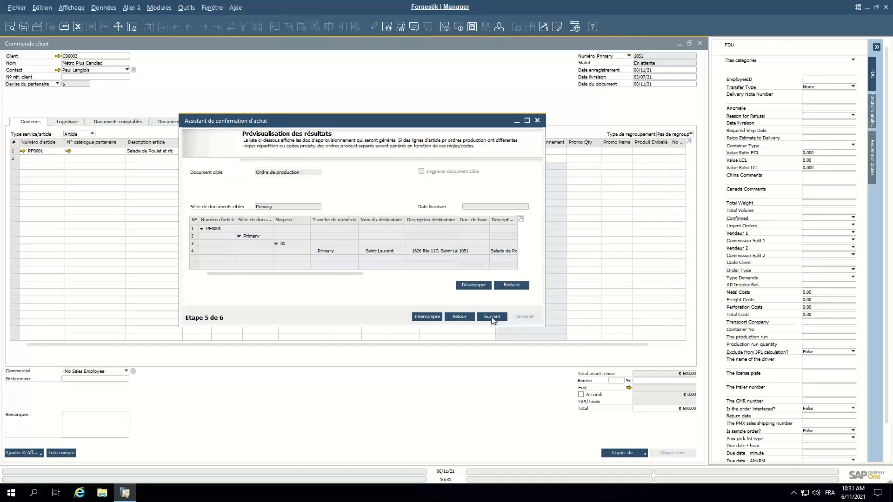
pyautogui.click(493, 318)
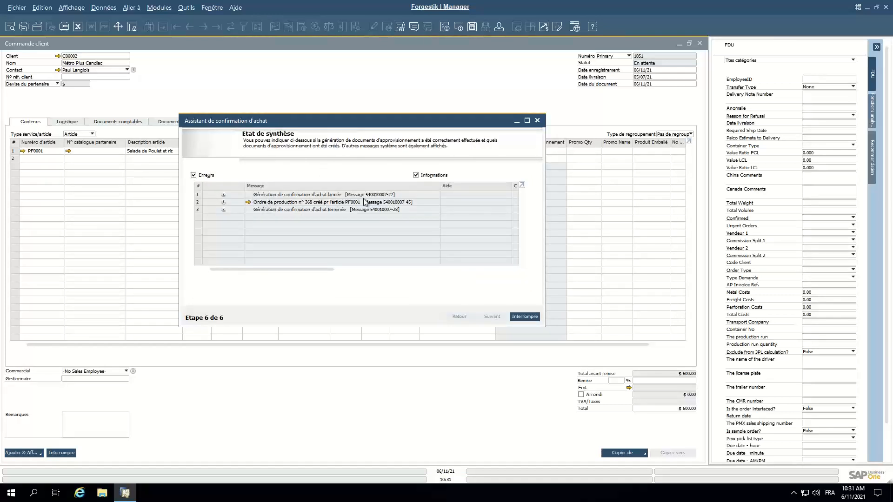
# Inspect the generated production order, follow its link to the customer order, and return through the line's procurement document.
pyautogui.click(247, 202)
pyautogui.moveTo(272, 92); pyautogui.dragTo(226, 81)
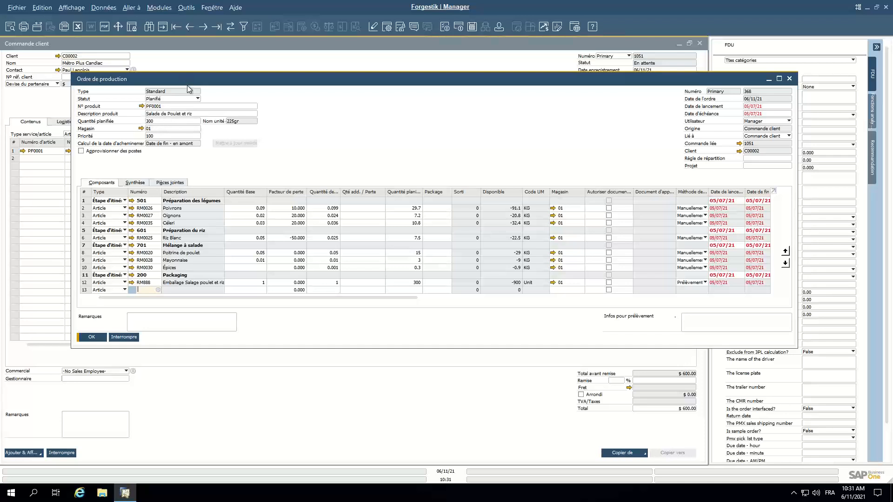
pyautogui.moveTo(187, 80); pyautogui.dragTo(201, 142)
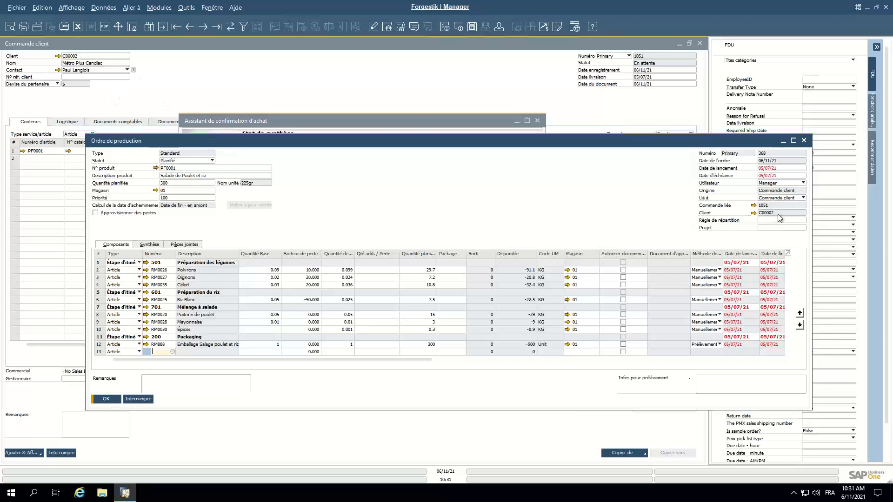
pyautogui.click(753, 205)
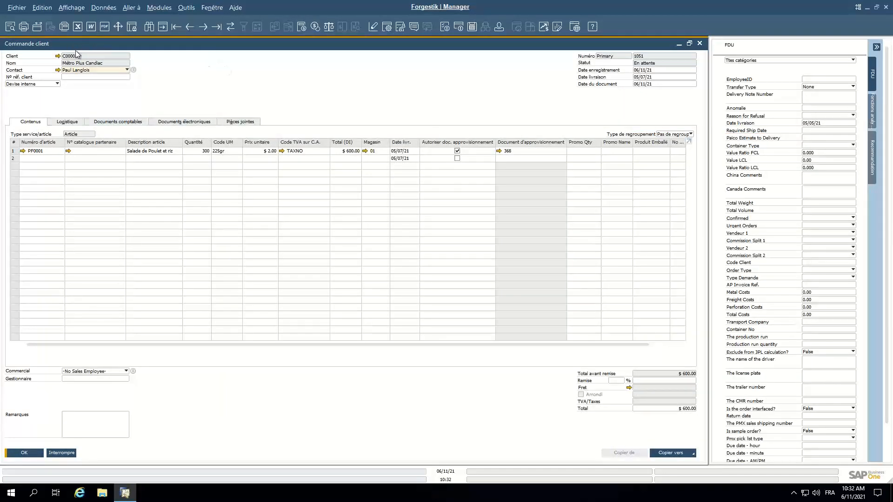
pyautogui.click(500, 152)
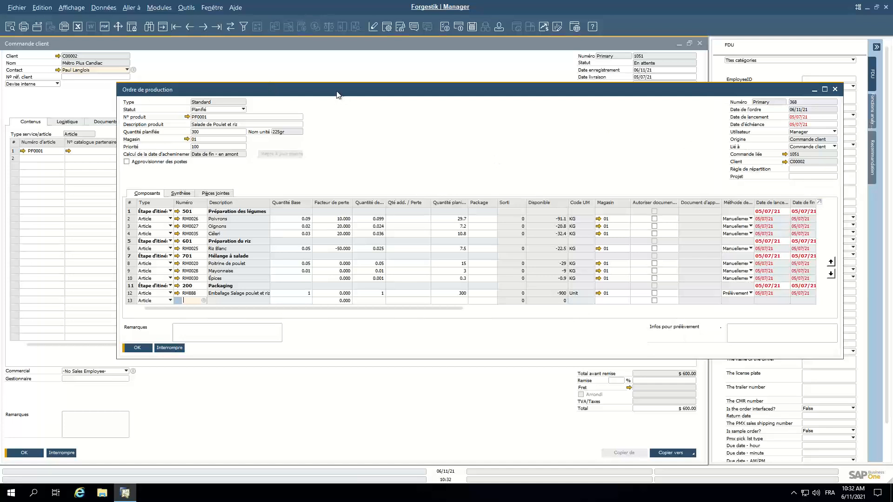
pyautogui.moveTo(309, 95); pyautogui.dragTo(207, 93)
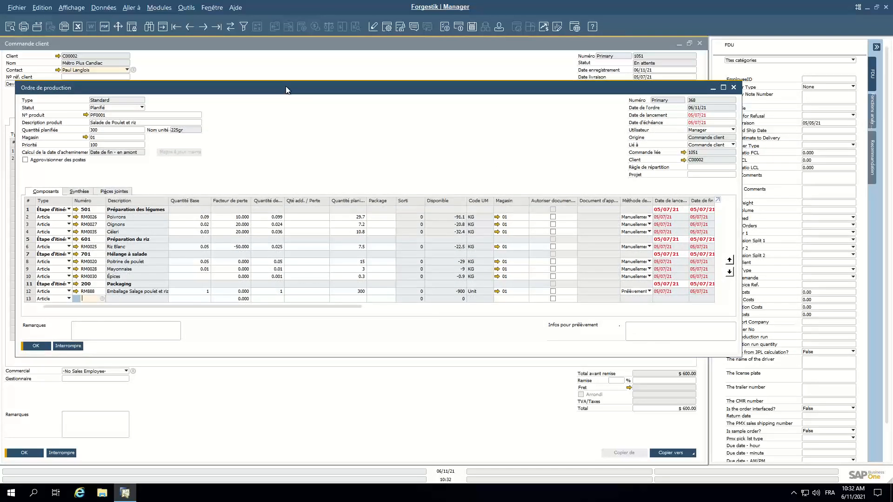
# View the Flux des relations map linking the production order to its customer order and close it.
pyautogui.rightClick(352, 145)
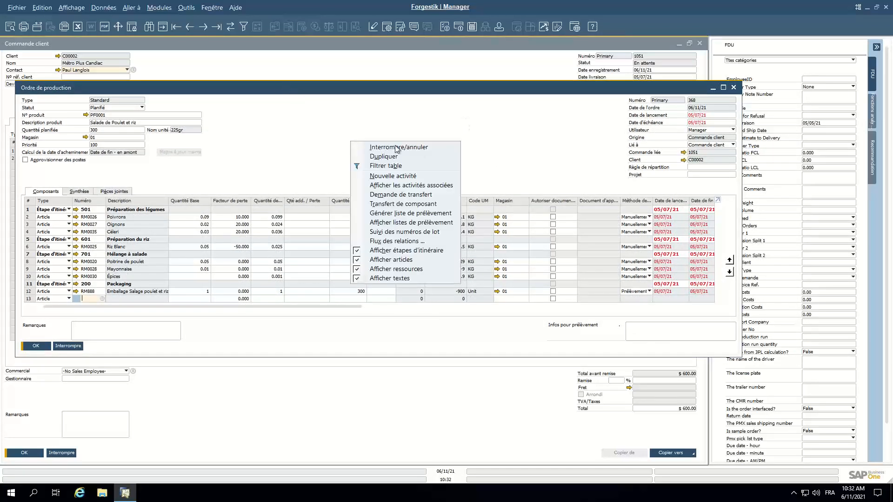
pyautogui.click(402, 241)
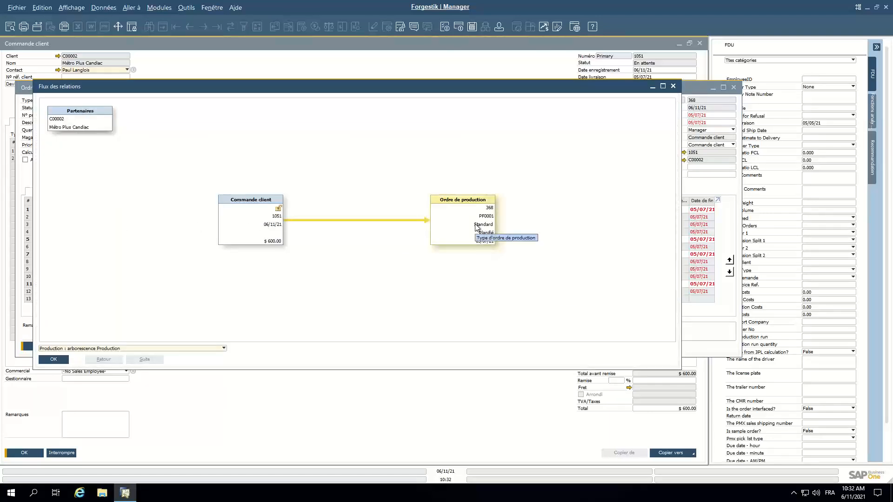
pyautogui.click(674, 87)
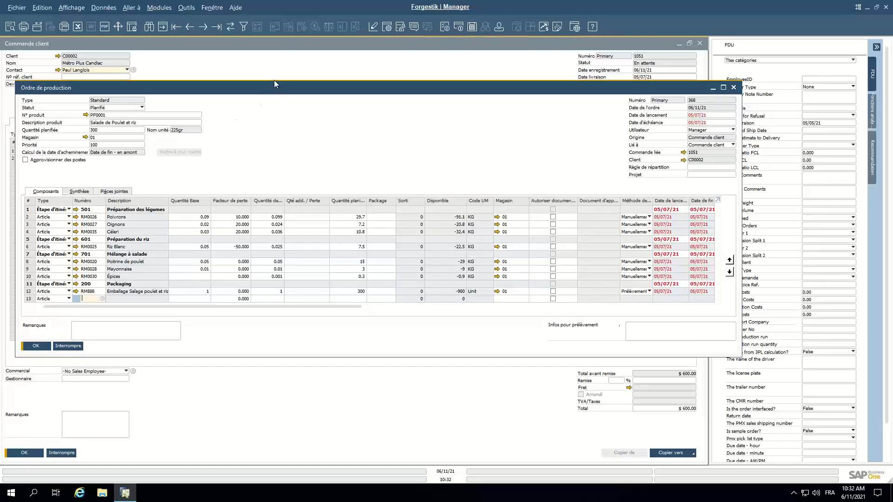
# Authorise procurement documents on all component lines of the production order and save it, accepting its link to a sales document.
pyautogui.moveTo(275, 83); pyautogui.dragTo(274, 63)
pyautogui.moveTo(408, 338); pyautogui.dragTo(415, 429)
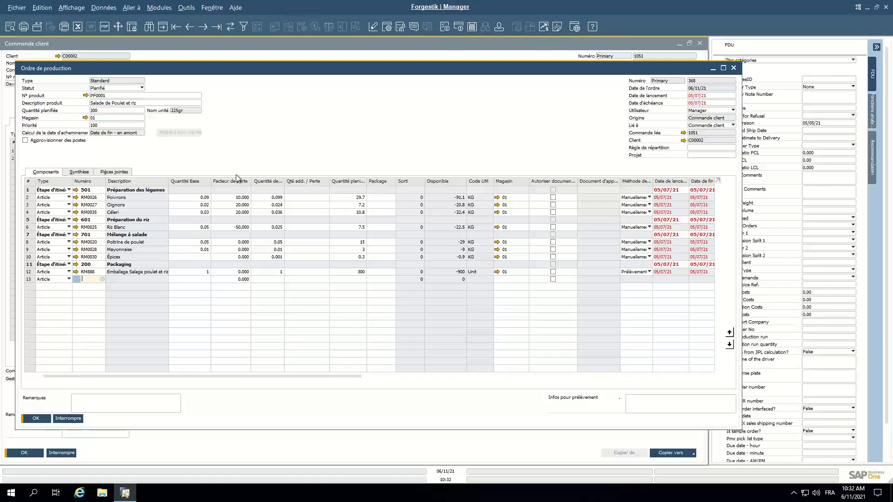
pyautogui.moveTo(350, 376); pyautogui.dragTo(423, 383)
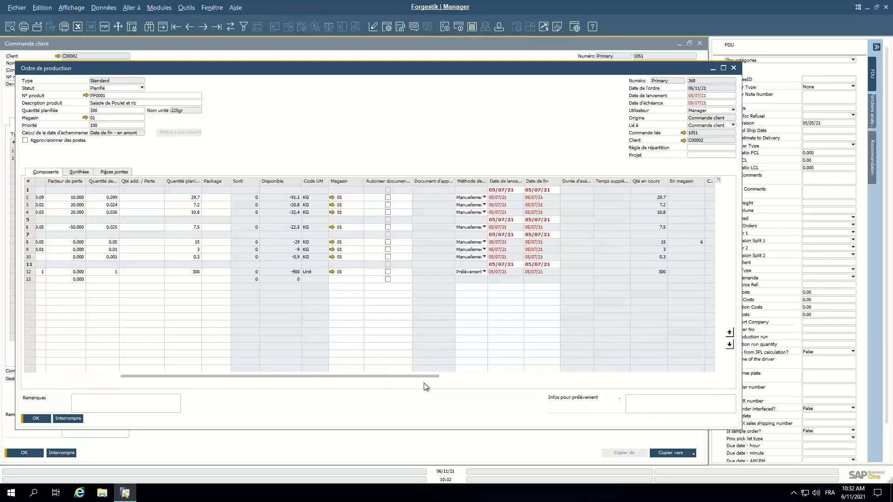
pyautogui.click(387, 197)
pyautogui.click(394, 205)
pyautogui.click(395, 212)
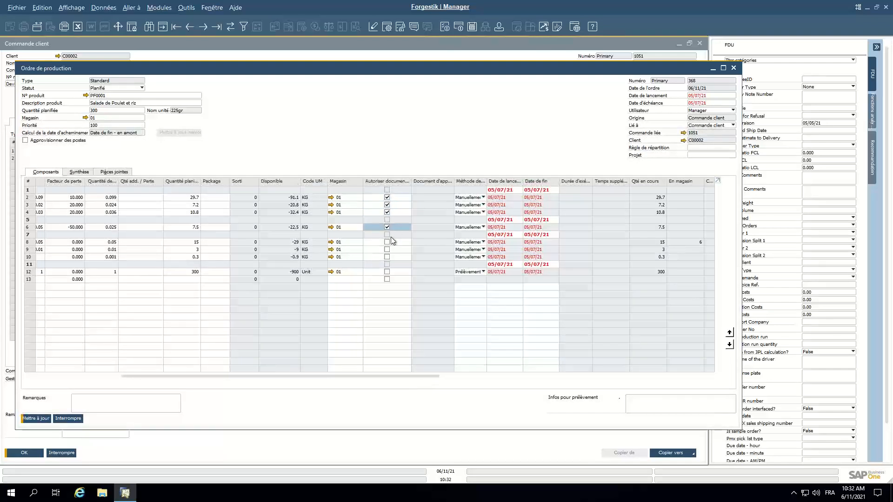
pyautogui.click(387, 242)
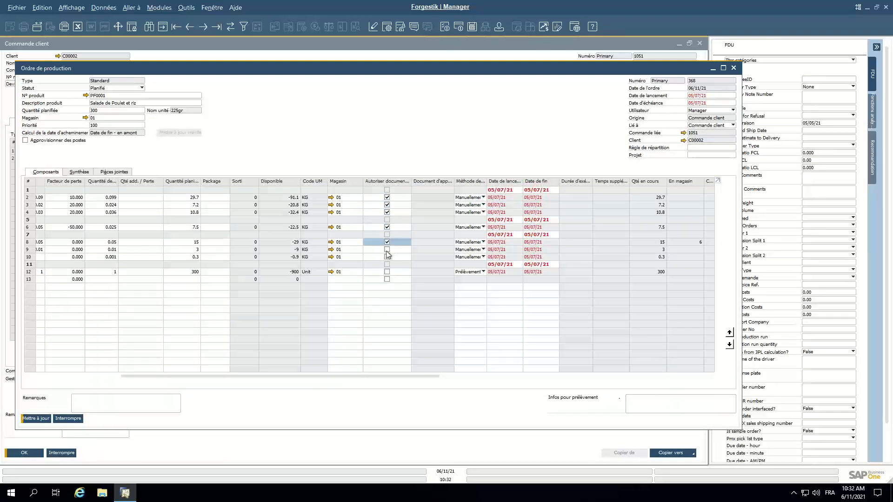
pyautogui.click(388, 273)
pyautogui.click(389, 280)
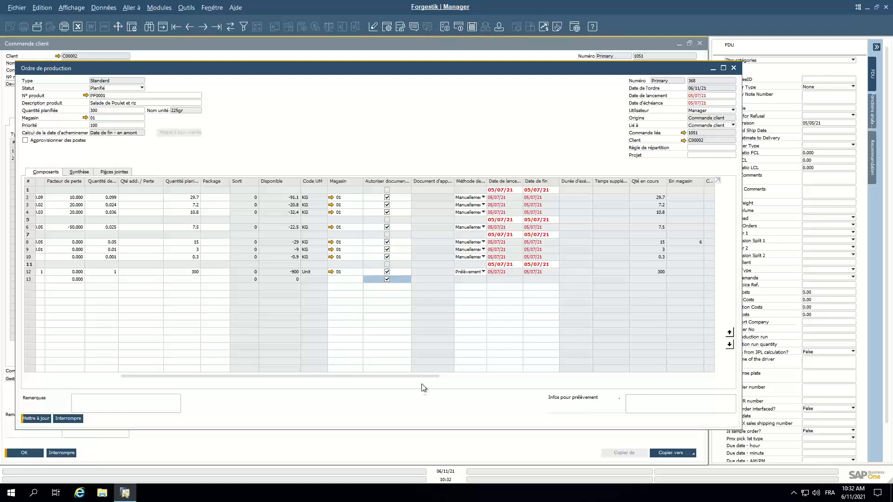
pyautogui.moveTo(404, 375); pyautogui.dragTo(172, 381)
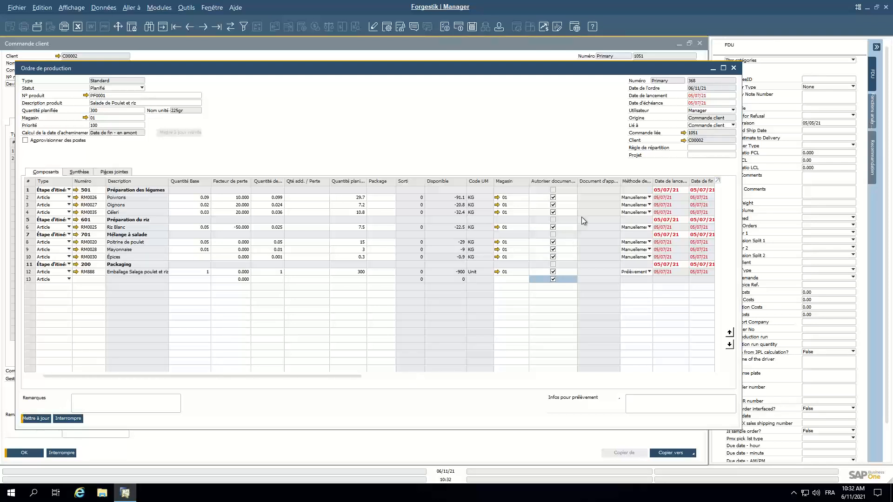
pyautogui.click(37, 418)
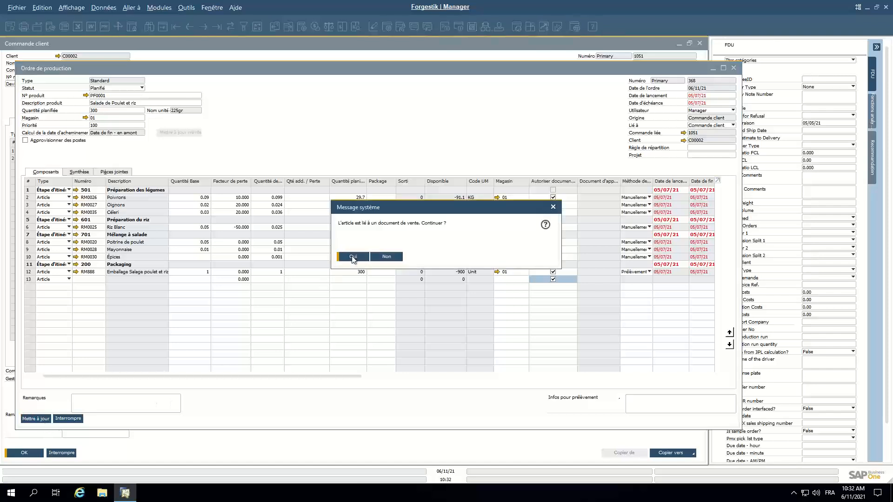
pyautogui.click(353, 258)
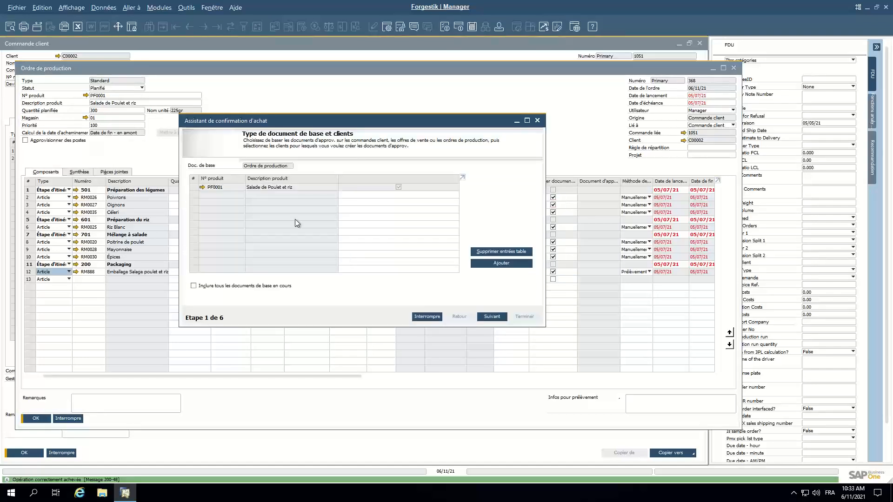
# Advance the purchase confirmation wizard to the base document items and assign supplier V00003, Friandises Inc., to all component lines.
pyautogui.click(492, 316)
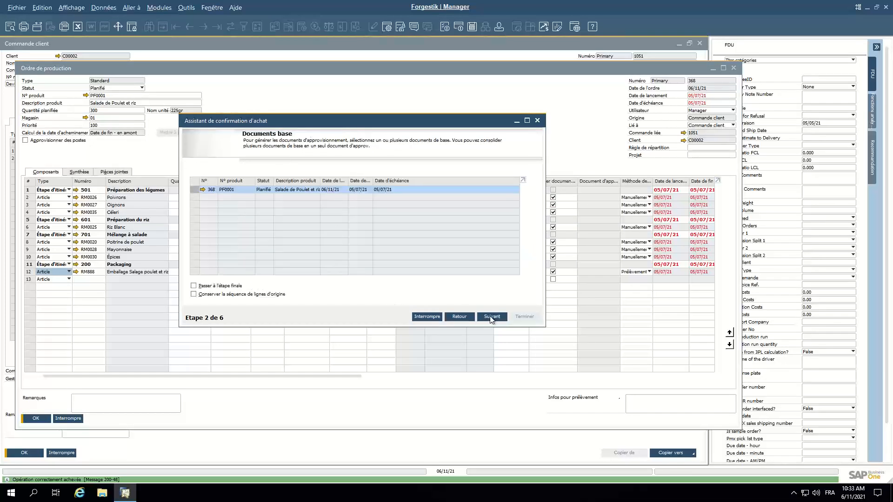
pyautogui.click(492, 317)
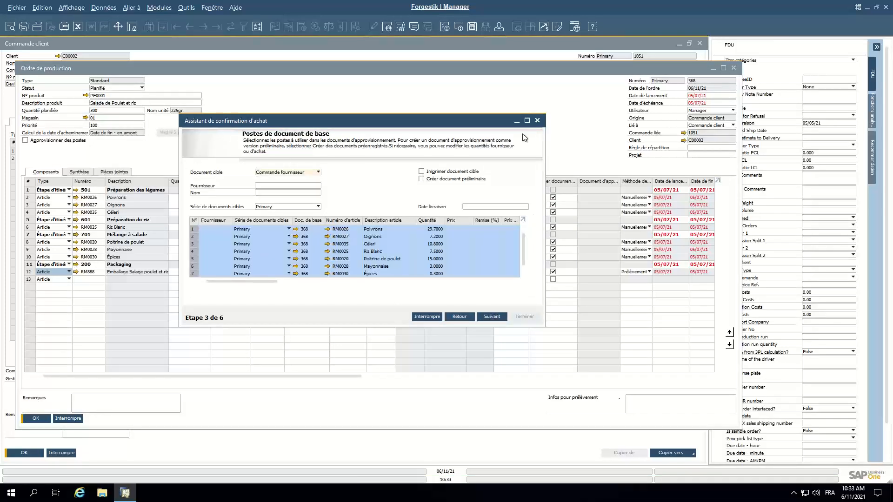
pyautogui.click(527, 121)
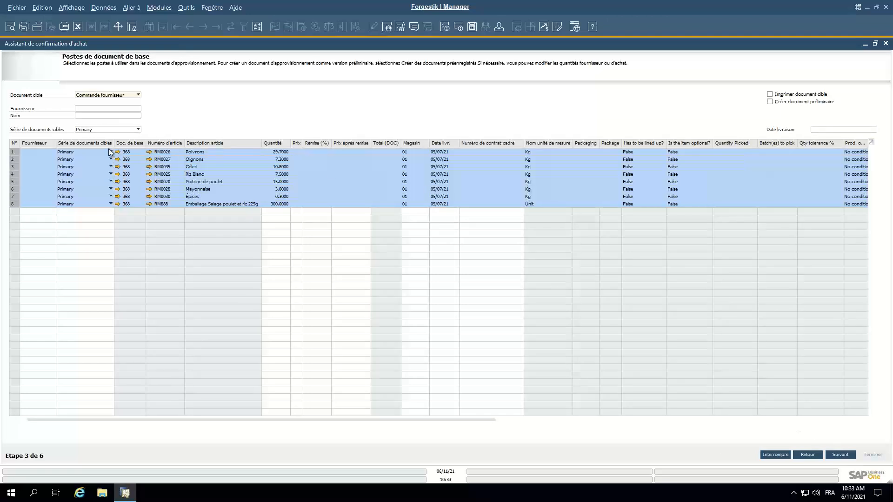
pyautogui.click(137, 108)
pyautogui.click(138, 108)
pyautogui.click(131, 91)
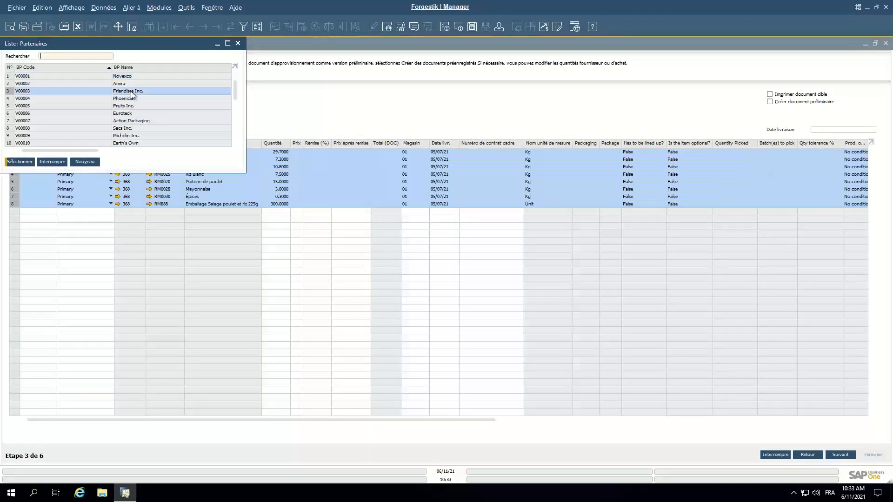
pyautogui.click(28, 162)
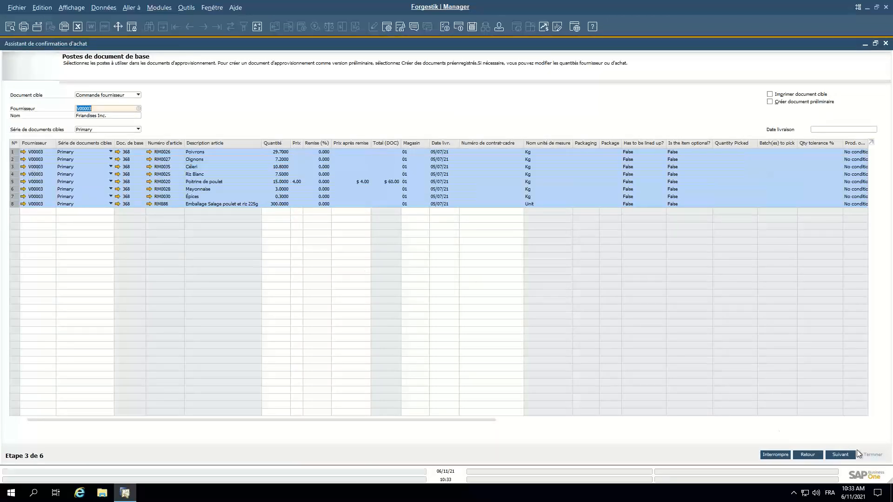
# Try to generate the supplier order for all components without consolidation and close the purchase confirmation wizard.
pyautogui.click(832, 457)
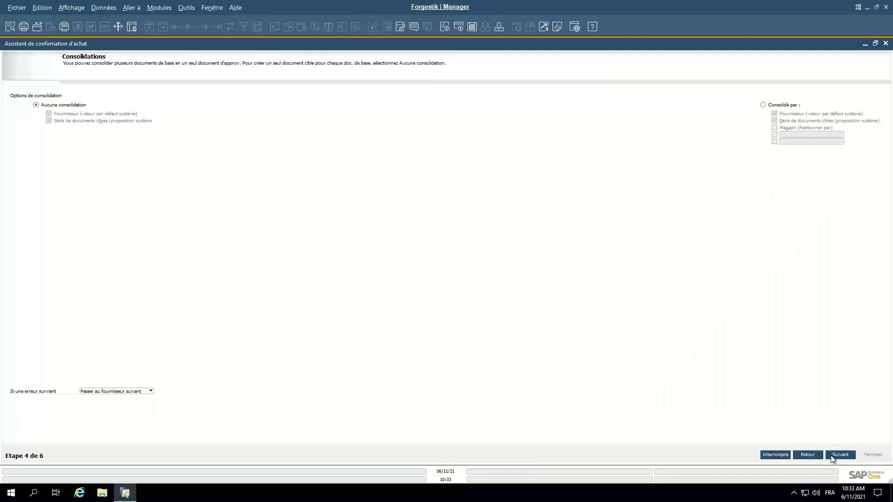
pyautogui.click(835, 455)
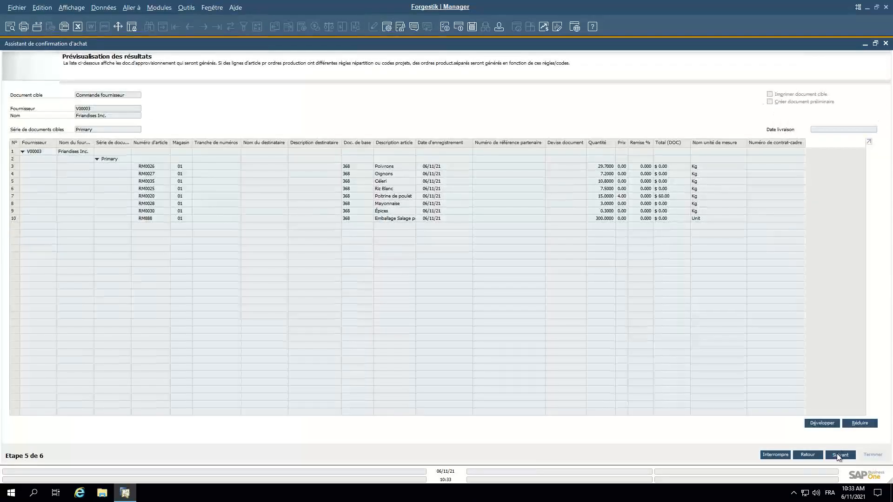
pyautogui.click(836, 455)
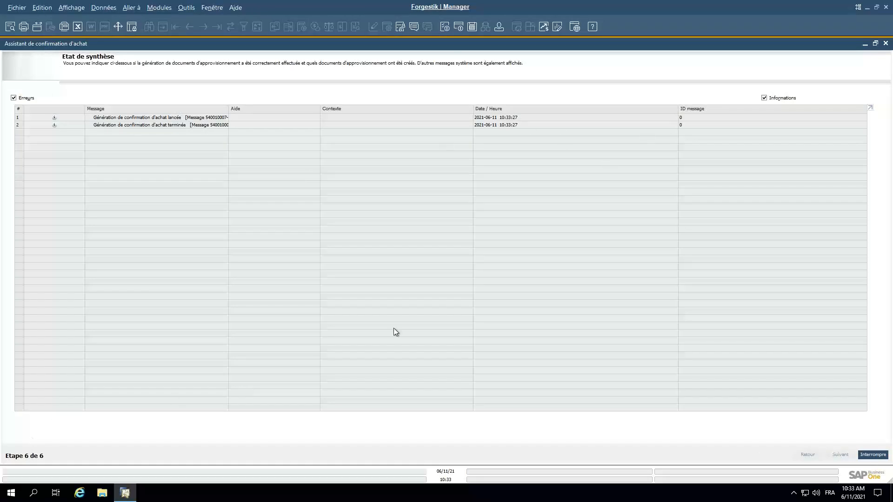
pyautogui.click(886, 43)
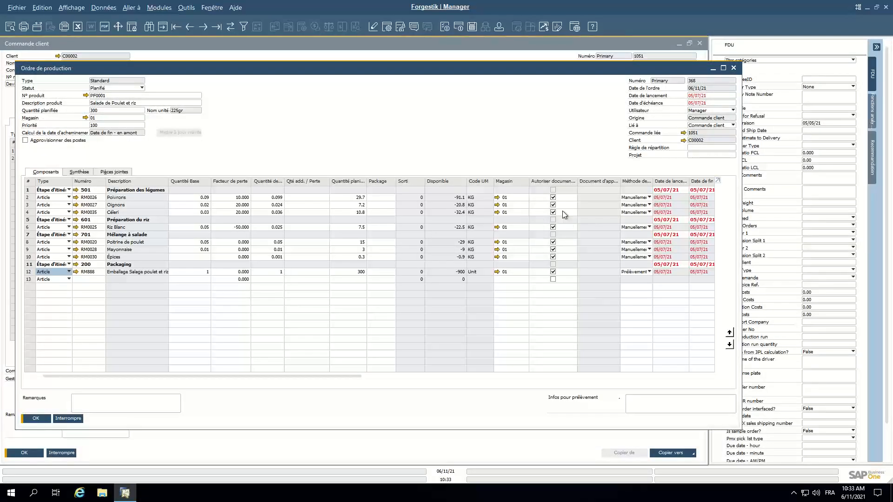
# Remove the procurement document authorisation from every component line of the production order except Poitrine de poulet.
pyautogui.click(554, 186)
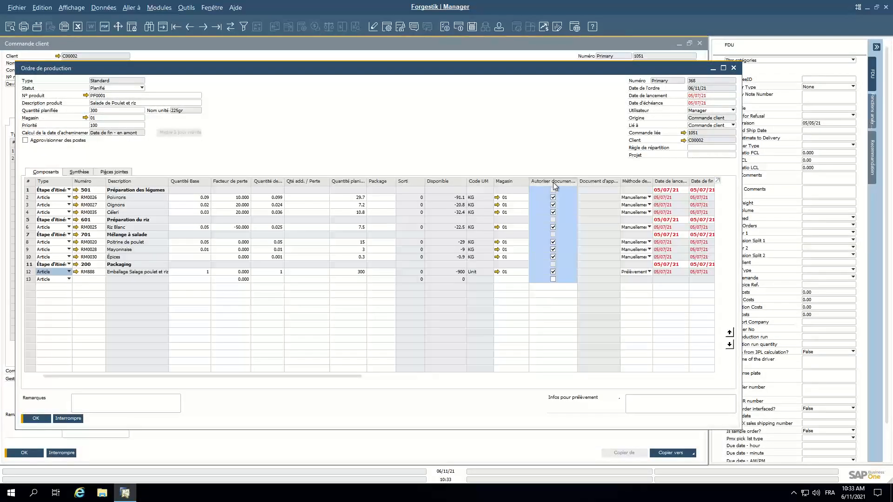
pyautogui.click(553, 197)
pyautogui.click(553, 204)
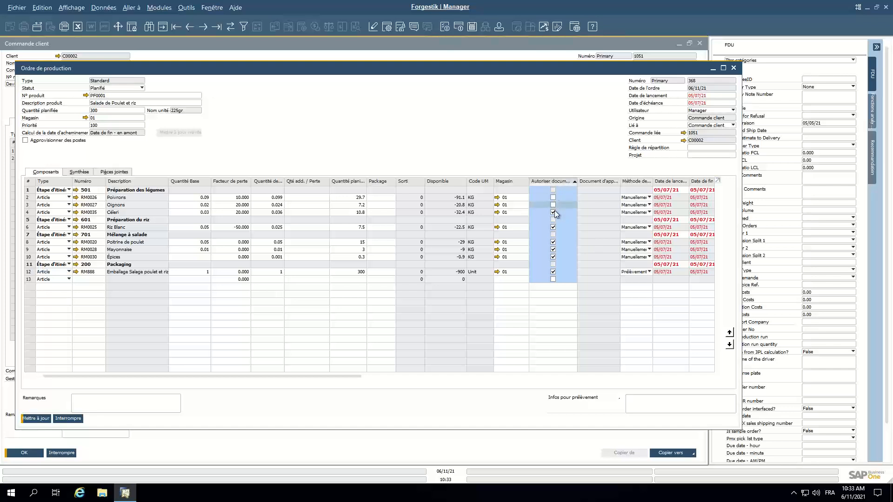
pyautogui.click(553, 212)
pyautogui.click(553, 227)
pyautogui.click(554, 249)
pyautogui.click(554, 257)
pyautogui.click(553, 272)
# Save the production order, accepting its link to a sales document, and advance the purchase confirmation wizard to the base document items.
pyautogui.click(45, 419)
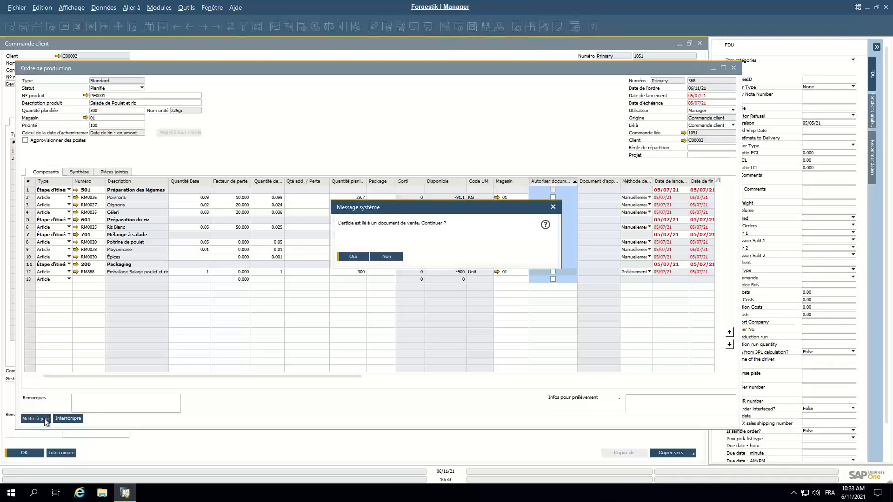
pyautogui.click(355, 257)
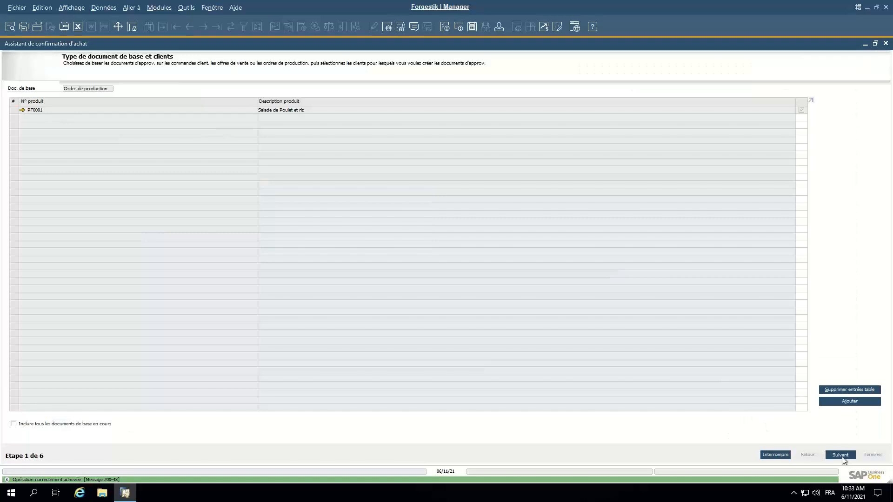
pyautogui.click(841, 455)
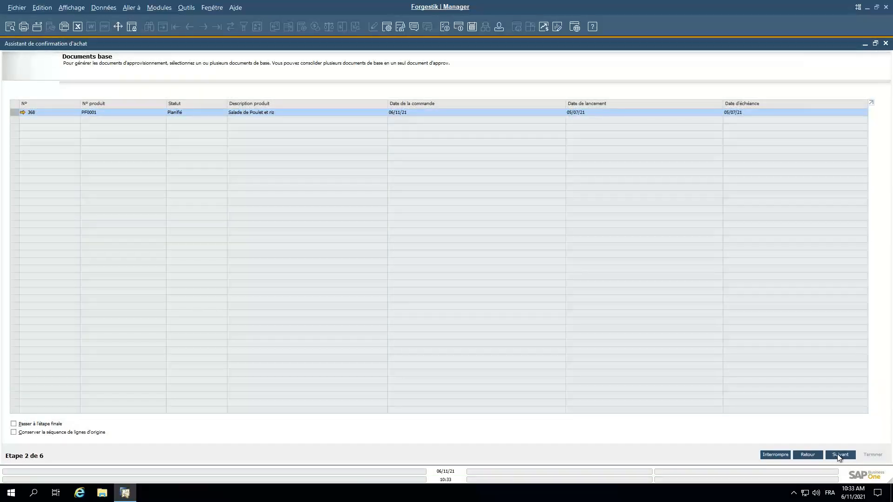
pyautogui.click(838, 457)
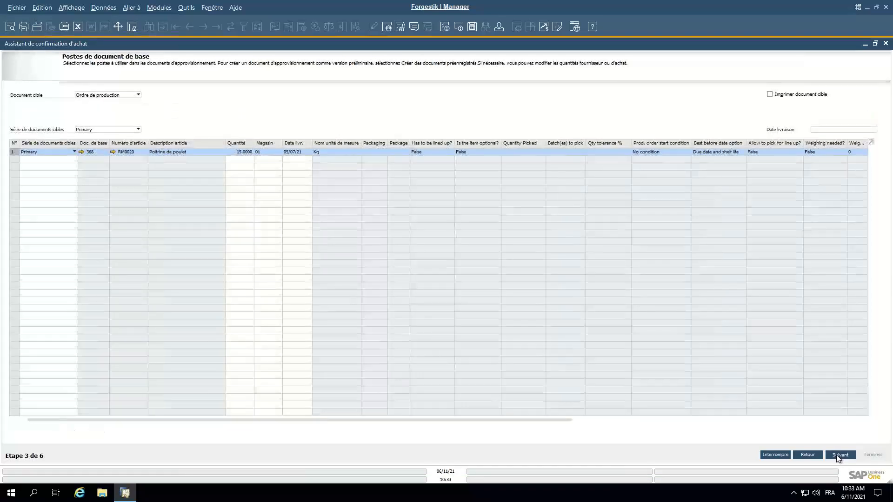
# Try to generate a production order for Poitrine de poulet without consolidation, read the summary messages in full and close the wizard.
pyautogui.click(837, 457)
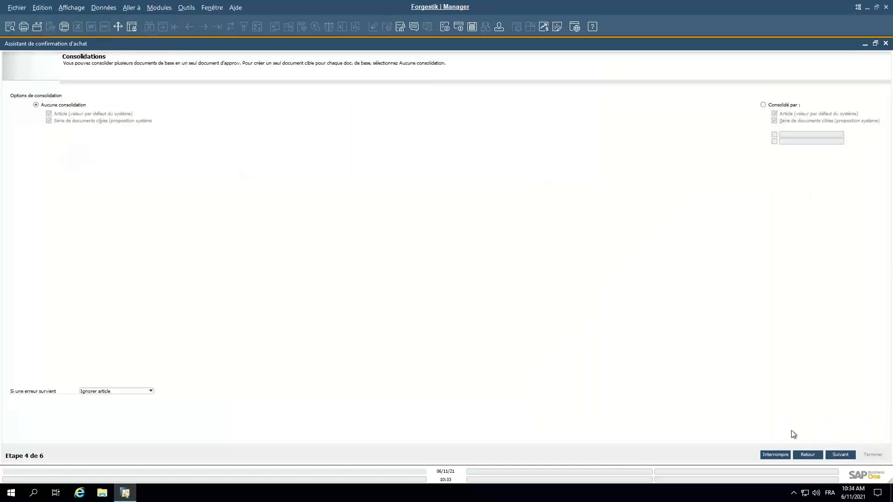
pyautogui.click(836, 456)
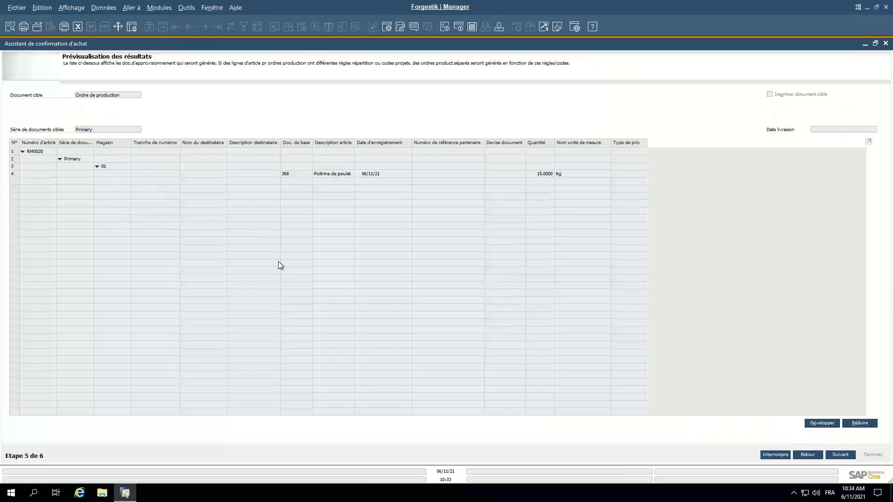
pyautogui.click(839, 456)
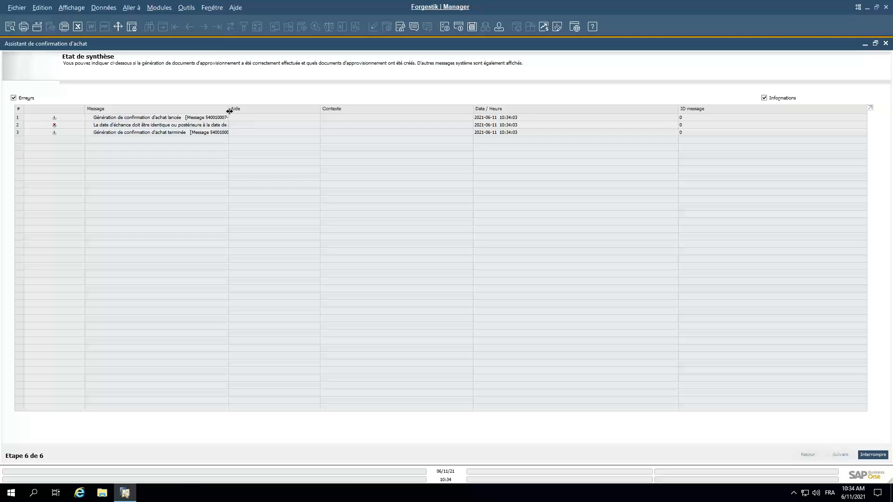
pyautogui.moveTo(230, 110); pyautogui.dragTo(355, 112)
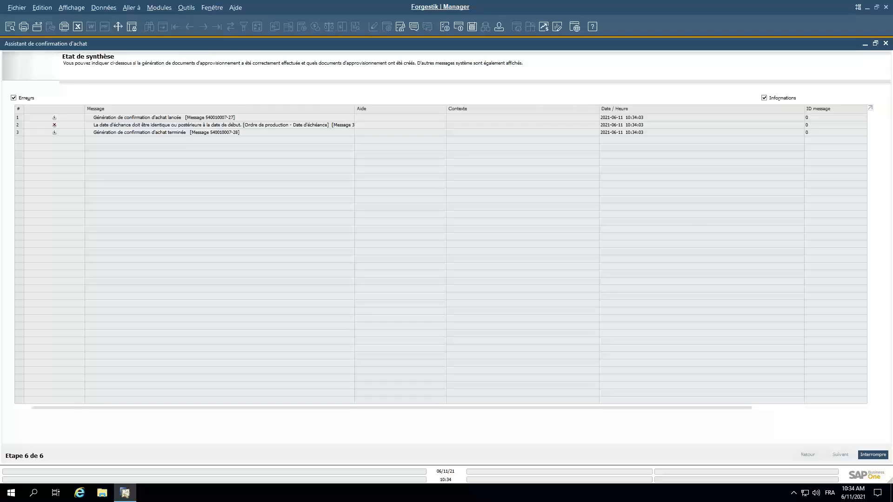
pyautogui.click(886, 44)
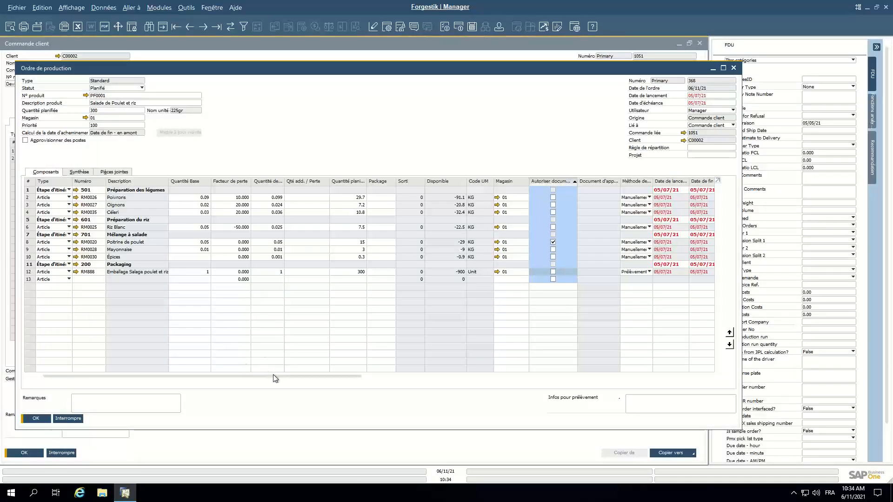
# Set the production order's launch date to 06/07/21 without updating the dates on the component lines.
pyautogui.moveTo(275, 377); pyautogui.dragTo(312, 378)
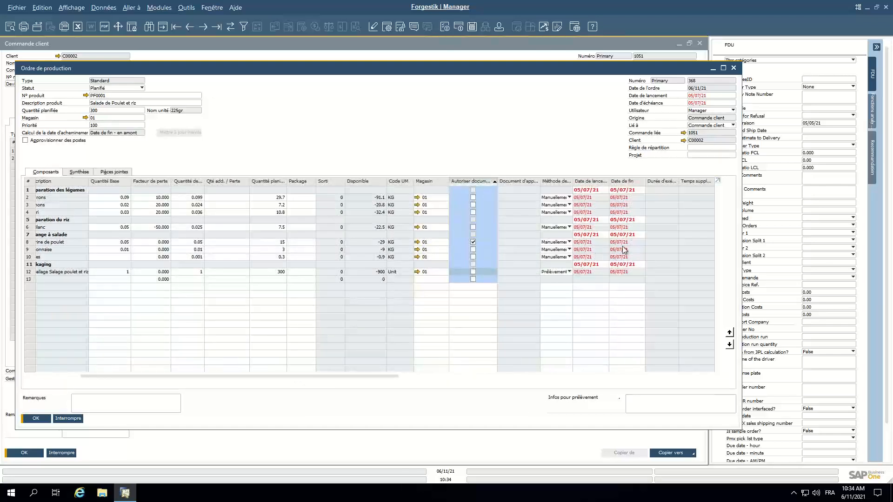
pyautogui.click(705, 96)
pyautogui.write('06/07/21')
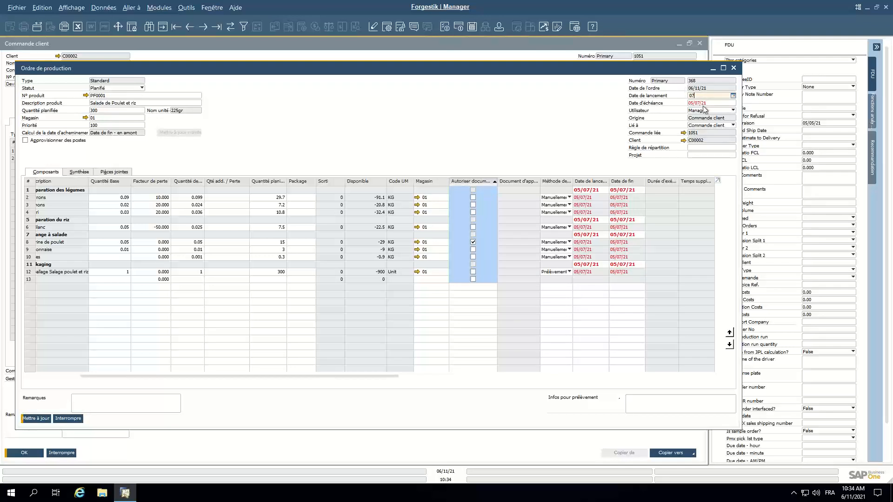
pyautogui.press('Tab')
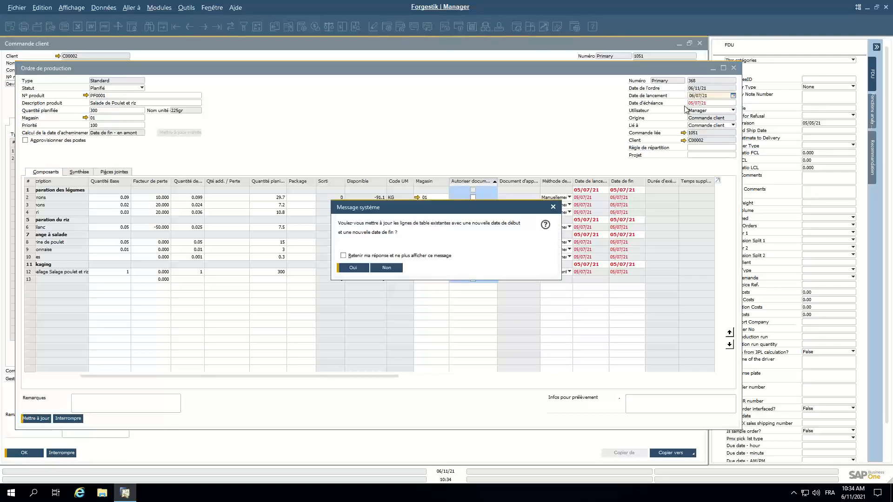
pyautogui.click(397, 270)
# Set the launch date to 07/07/21, apply the new dates to all component lines and save the order, accepting its sales document link.
pyautogui.click(700, 97)
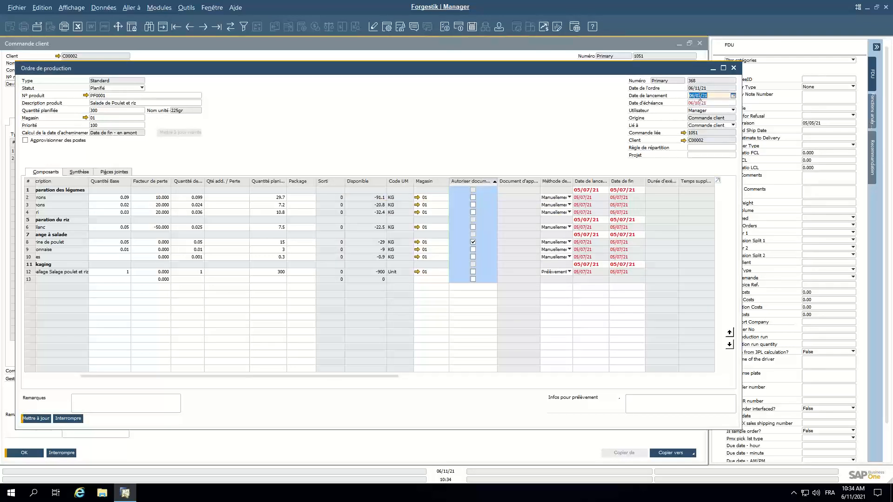
pyautogui.write('0707')
pyautogui.press('Tab')
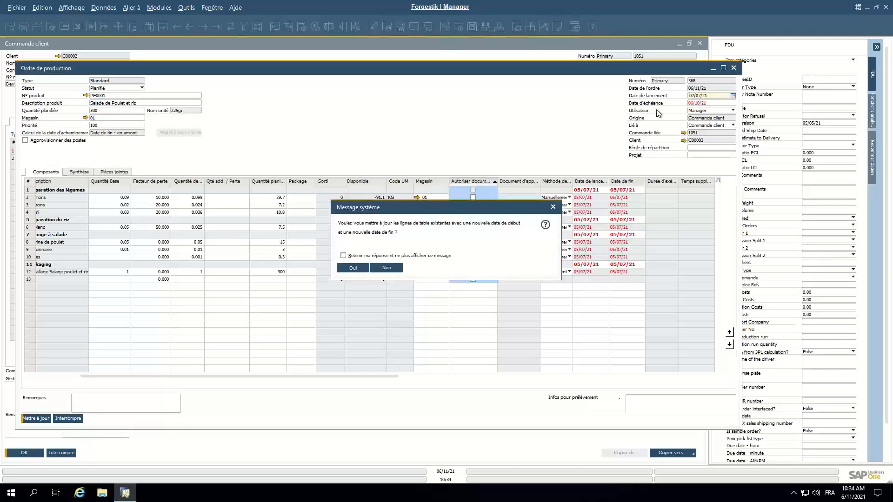
pyautogui.press('Return')
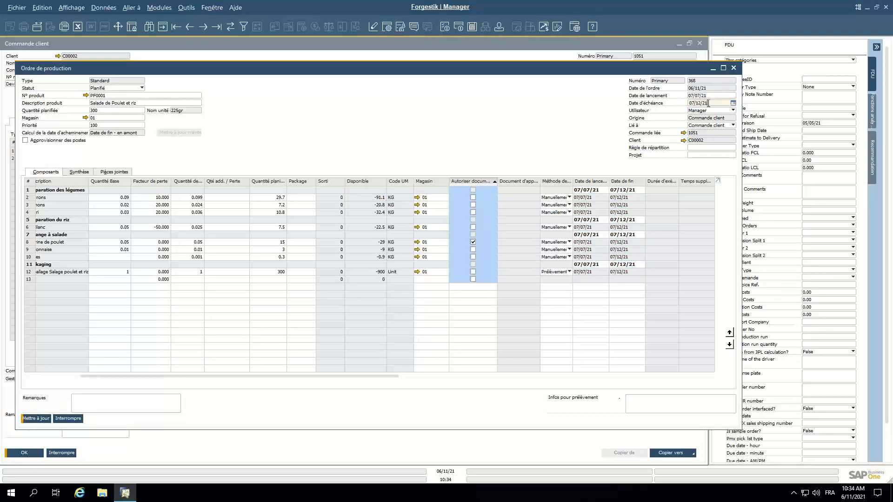
pyautogui.doubleClick(692, 103)
pyautogui.click(36, 418)
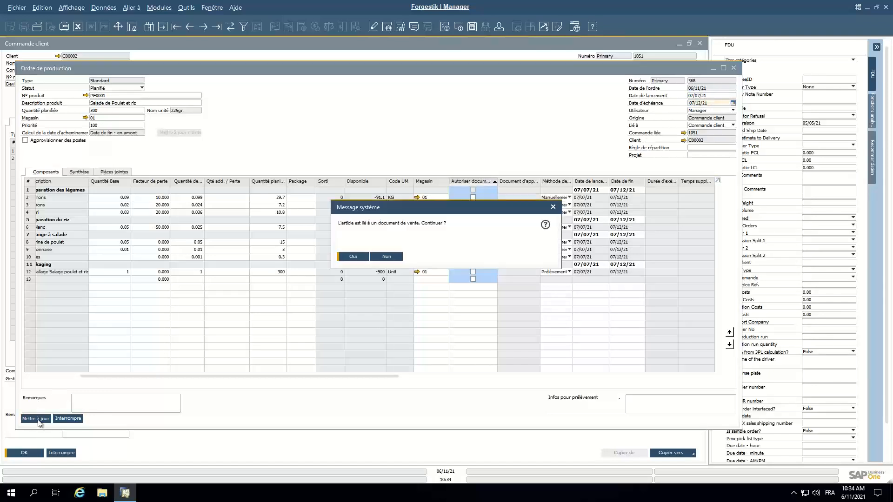
pyautogui.click(354, 257)
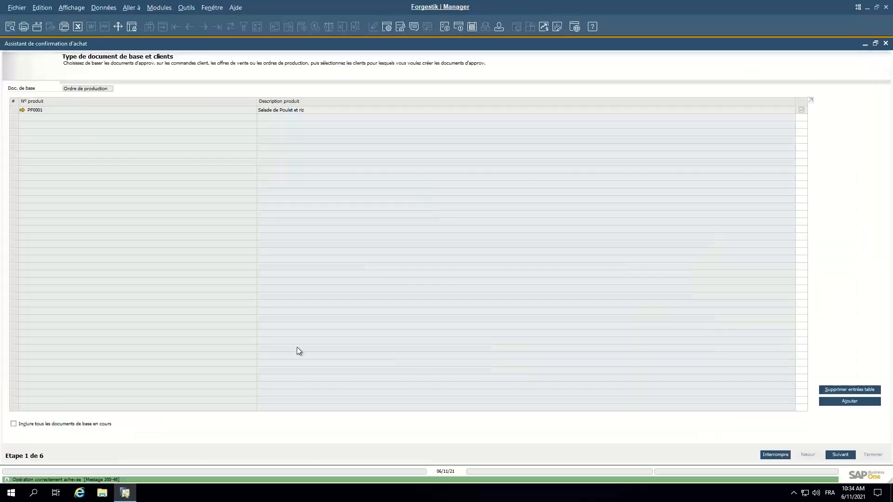
# Run the purchase confirmation wizard through to its summary to generate a production order for Poitrine de poulet.
pyautogui.click(840, 455)
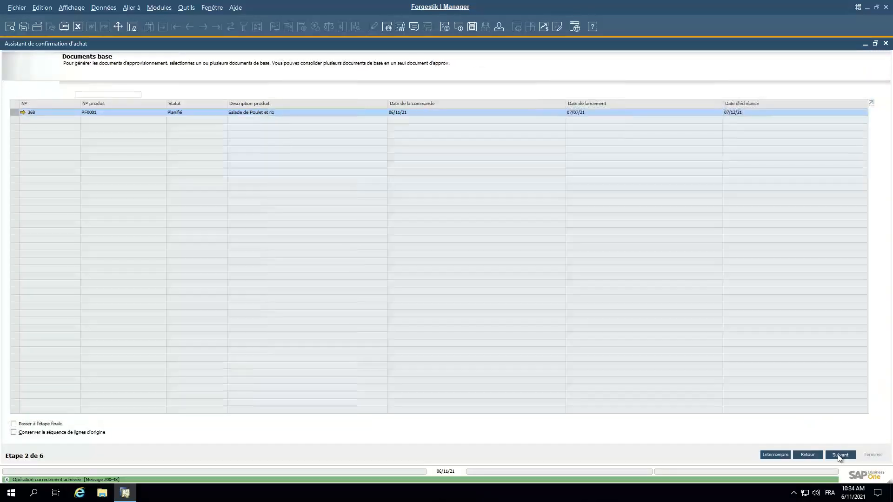
pyautogui.click(839, 454)
pyautogui.click(839, 455)
pyautogui.click(839, 455)
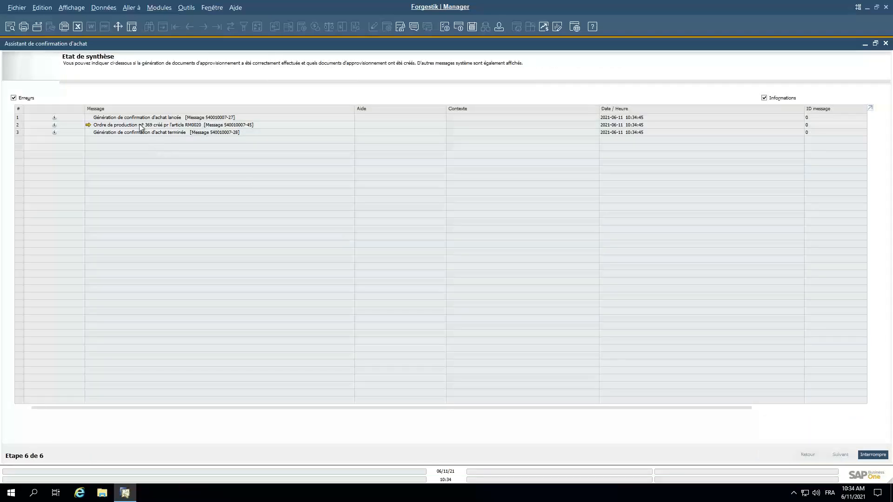
# Open the generated Poitrine de poulet production order and rearrange the linked documents in its relationship map.
pyautogui.click(88, 125)
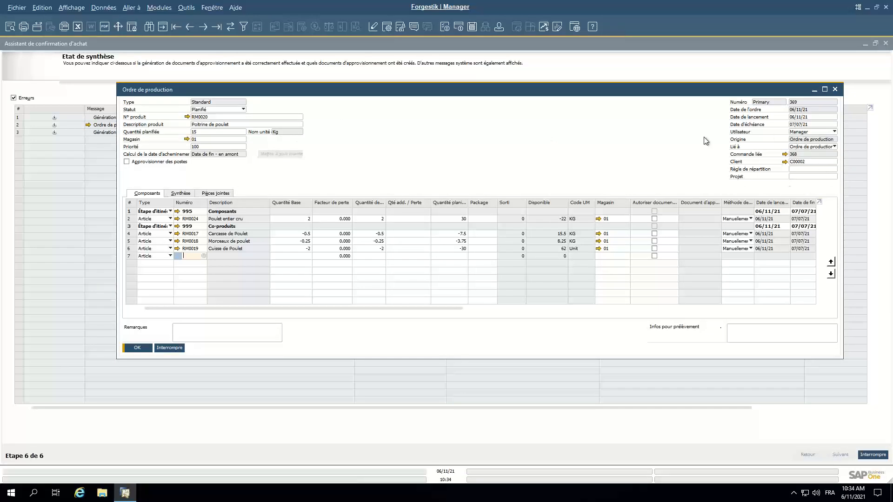
pyautogui.rightClick(413, 127)
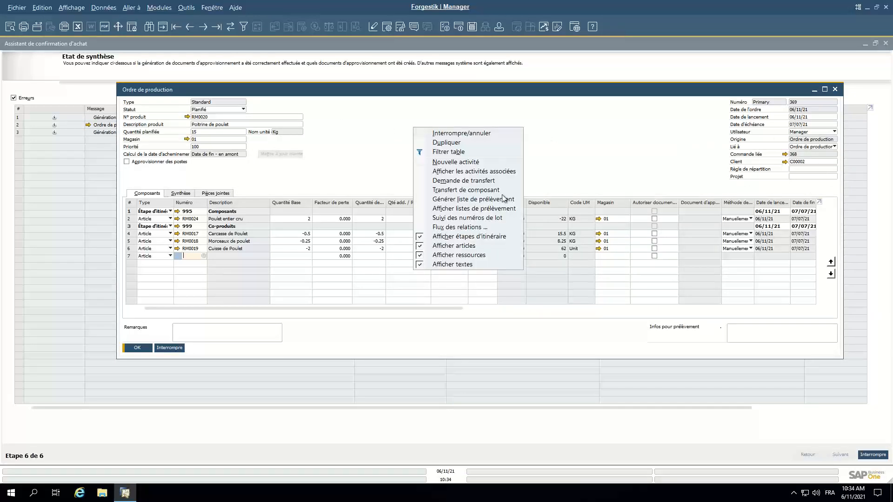
pyautogui.click(460, 227)
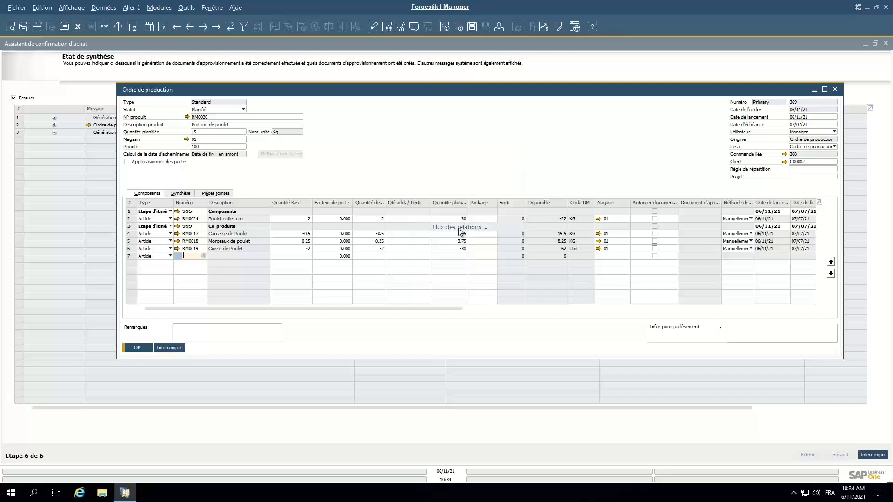
pyautogui.moveTo(184, 203); pyautogui.dragTo(73, 192)
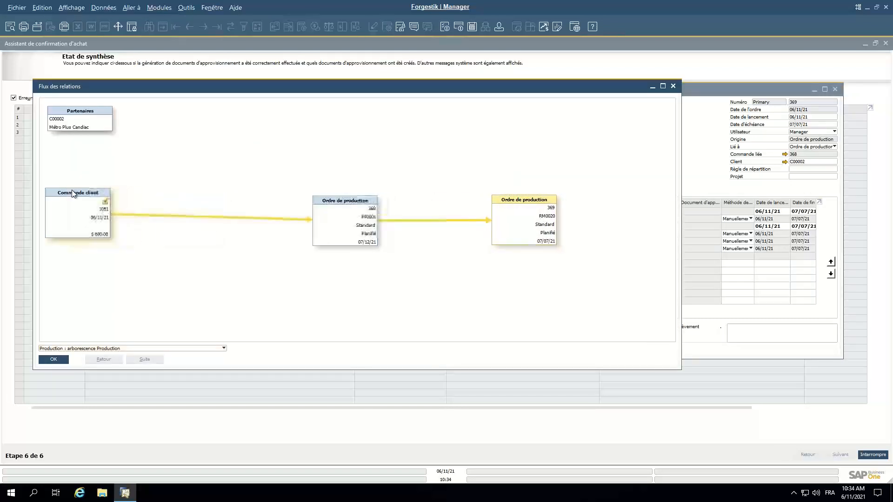
pyautogui.moveTo(136, 194); pyautogui.dragTo(192, 174)
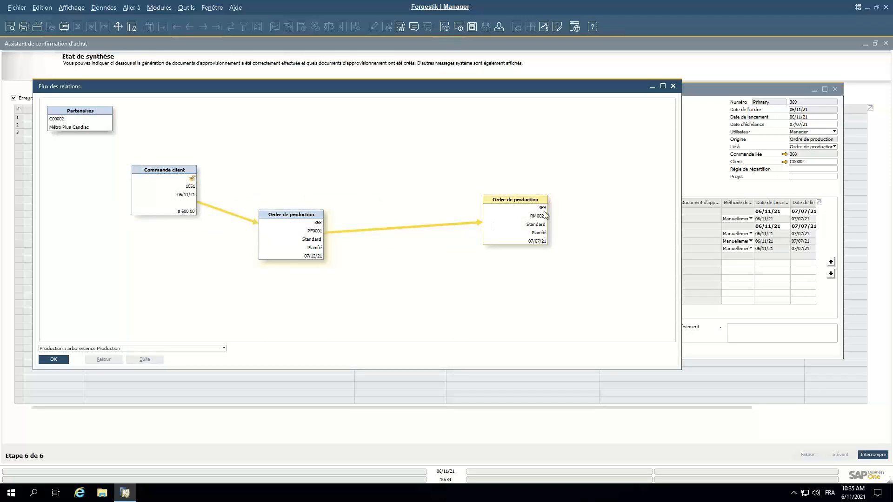
pyautogui.moveTo(514, 200); pyautogui.dragTo(490, 232)
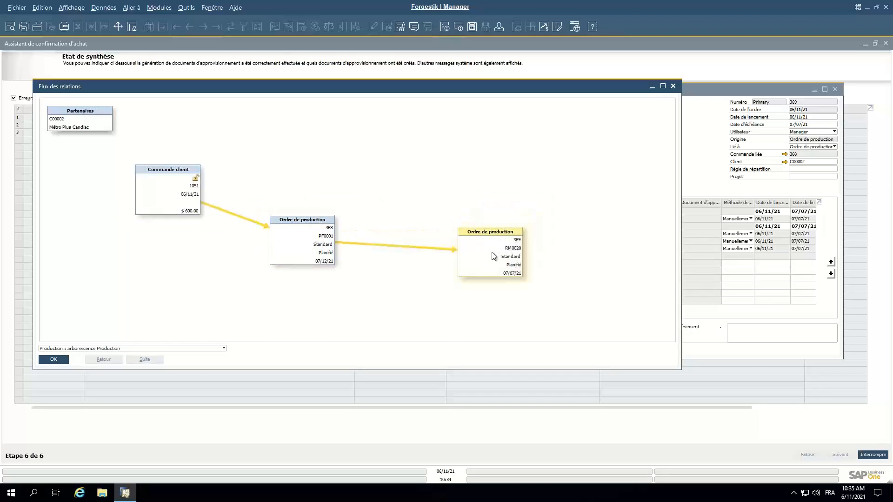
# Inspect both production orders from the relationship map, following the procurement document linked to the Poitrine de poulet line.
pyautogui.doubleClick(492, 252)
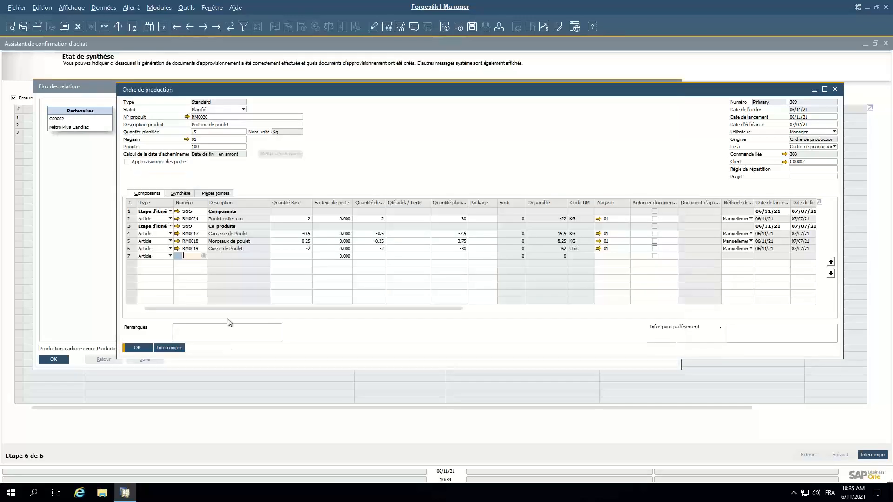
pyautogui.click(190, 357)
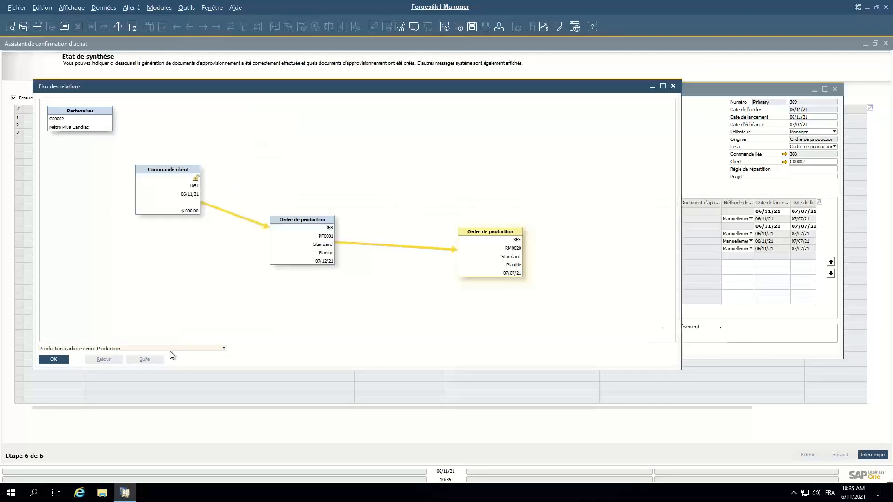
pyautogui.doubleClick(307, 235)
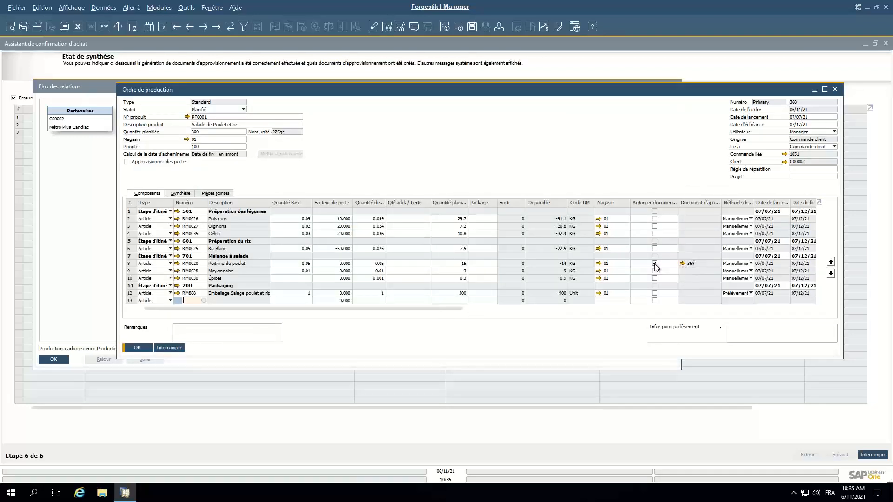
pyautogui.click(682, 263)
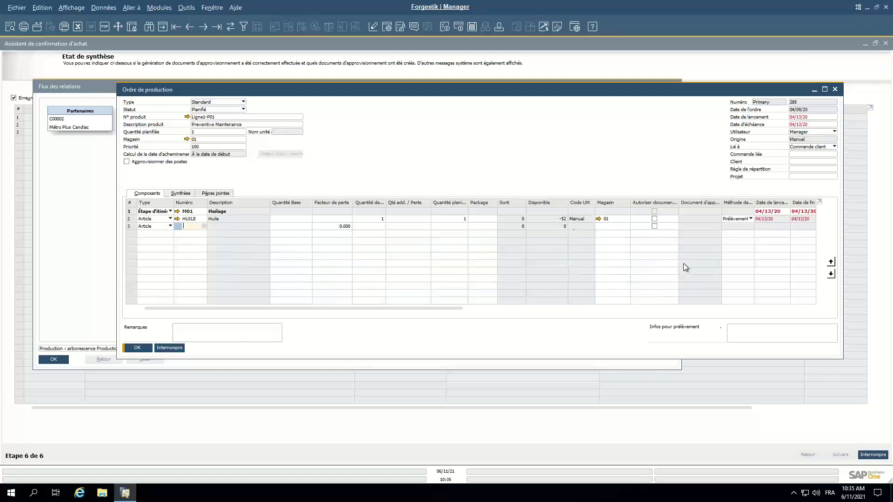
pyautogui.click(168, 348)
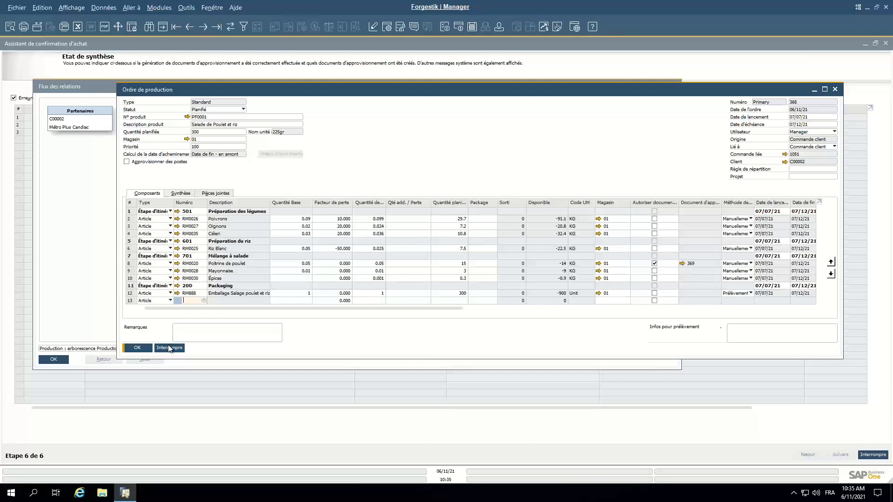
pyautogui.click(169, 348)
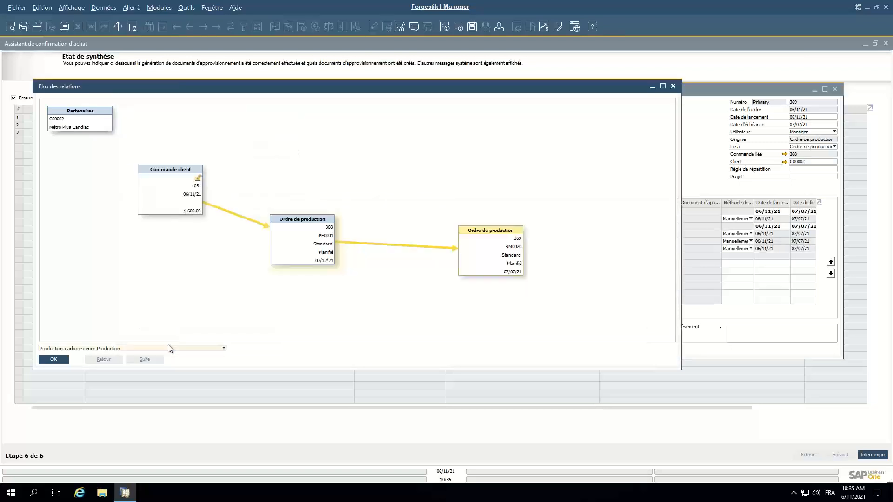
# Close the relationship map, the Poitrine de poulet order and the wizard to return to the Salade de Poulet et riz production order.
pyautogui.click(673, 87)
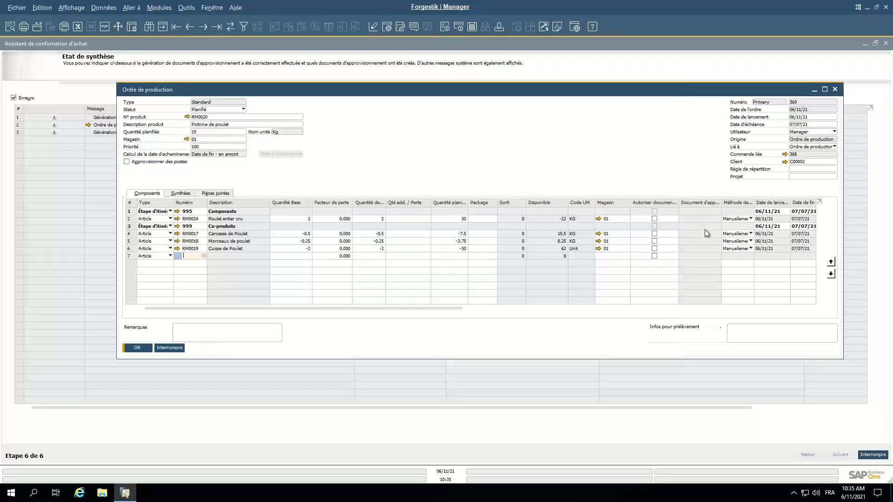
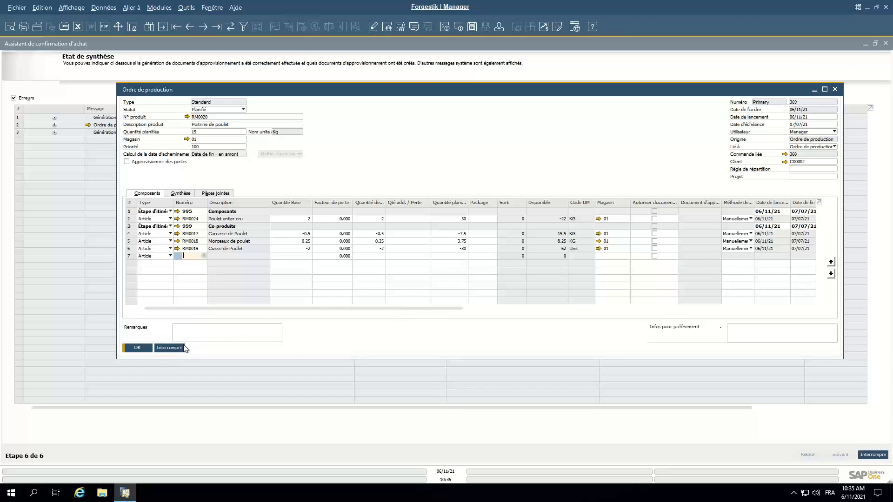
pyautogui.click(171, 349)
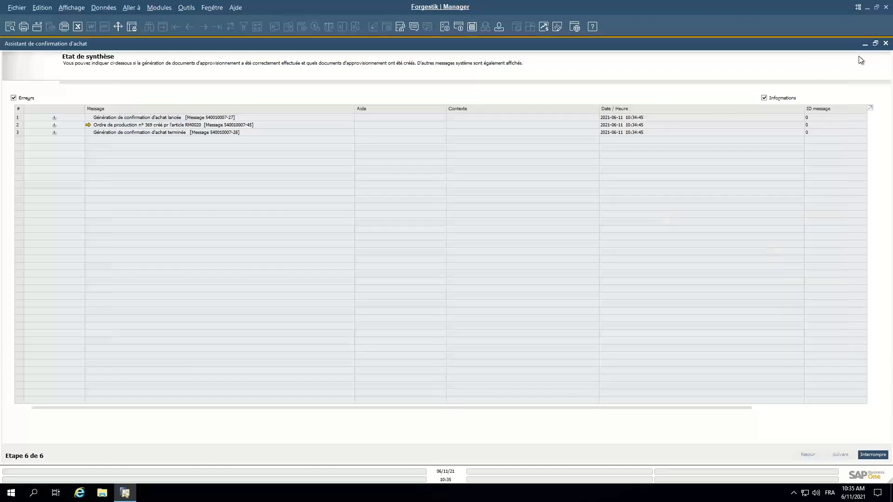
pyautogui.click(885, 43)
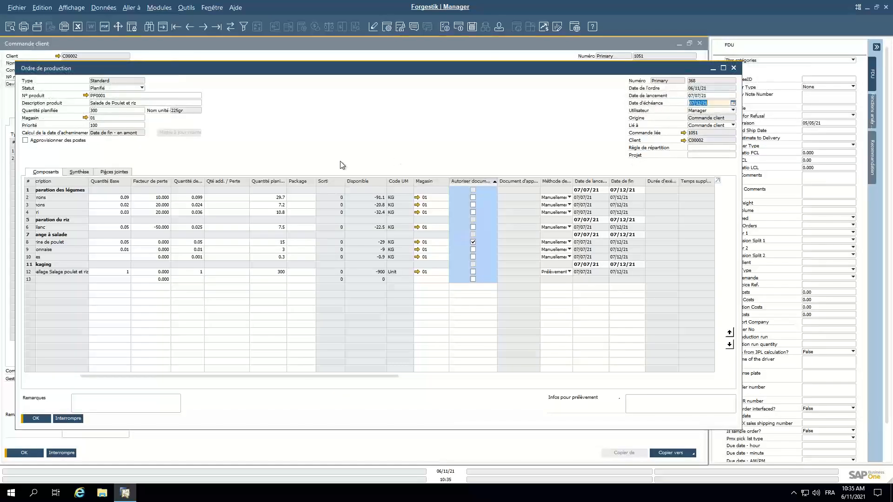
# Try to set the Salade de Poulet et riz production order's status to Validé and save it, accepting the linked sales document.
pyautogui.moveTo(316, 376); pyautogui.dragTo(152, 374)
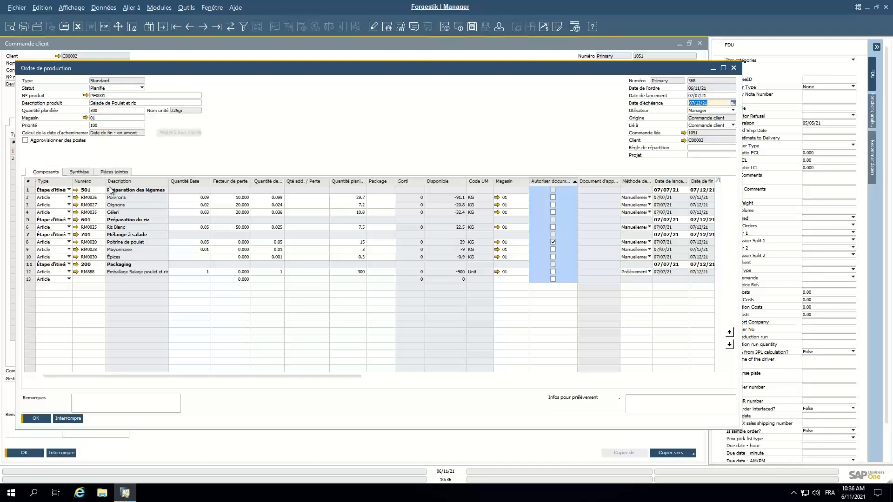
pyautogui.click(113, 89)
pyautogui.click(116, 101)
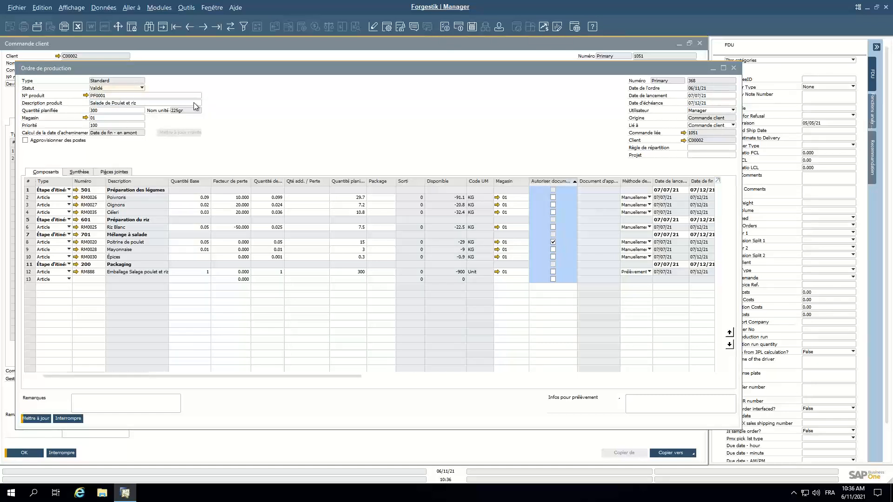
pyautogui.click(36, 419)
pyautogui.click(353, 256)
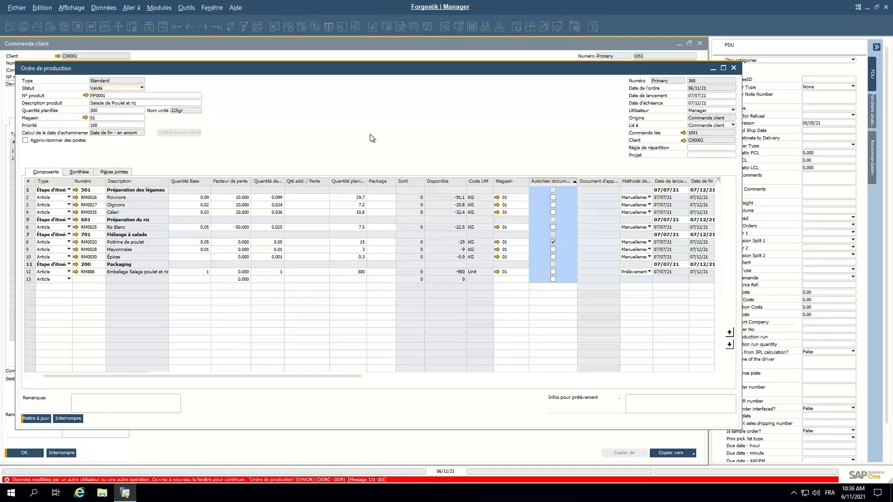
pyautogui.rightClick(395, 134)
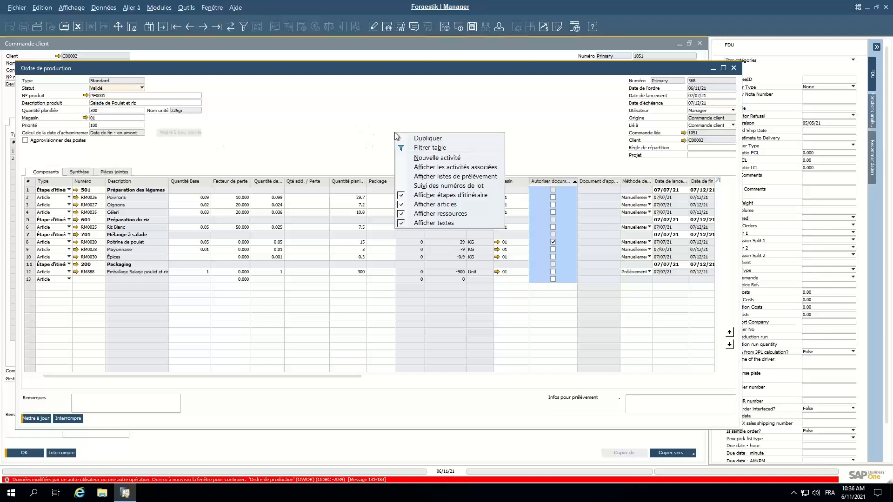
pyautogui.click(250, 209)
pyautogui.click(249, 211)
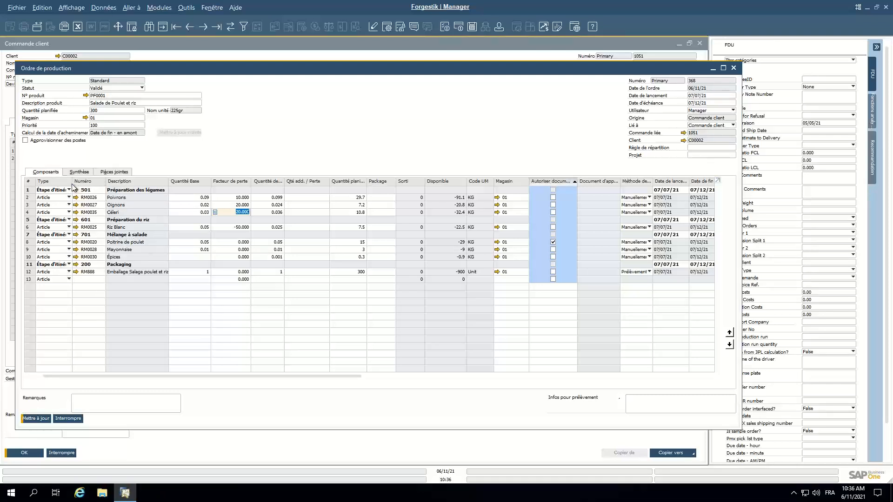
# Retry saving the order as Validé, discard the change and close the customer order.
pyautogui.moveTo(72, 185); pyautogui.dragTo(103, 185)
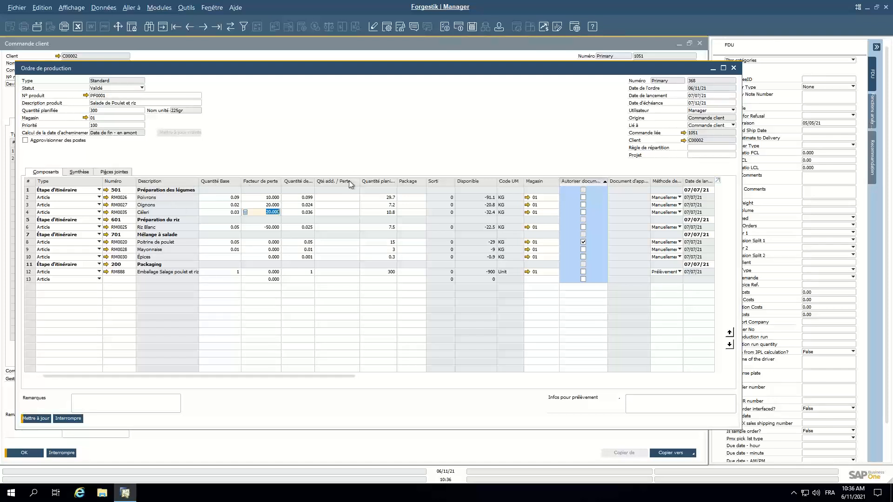
pyautogui.rightClick(376, 129)
pyautogui.click(339, 145)
pyautogui.click(41, 418)
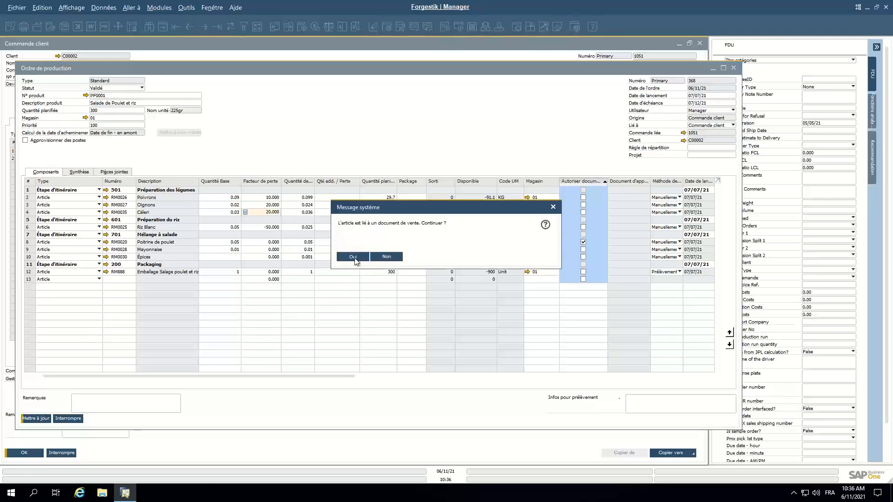
pyautogui.click(353, 255)
pyautogui.rightClick(377, 136)
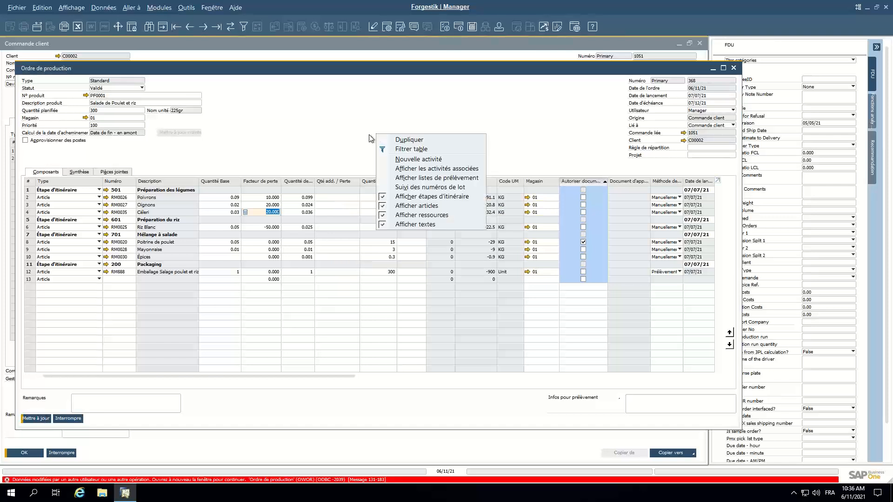
pyautogui.click(326, 150)
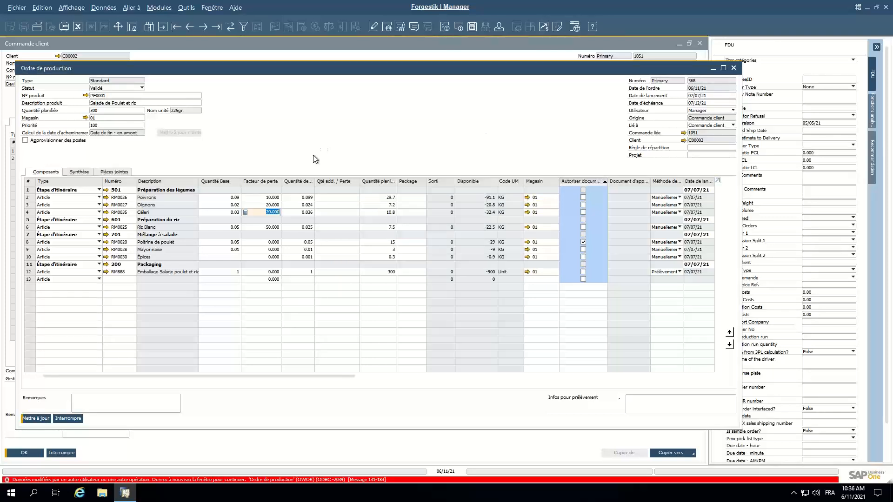
pyautogui.click(50, 416)
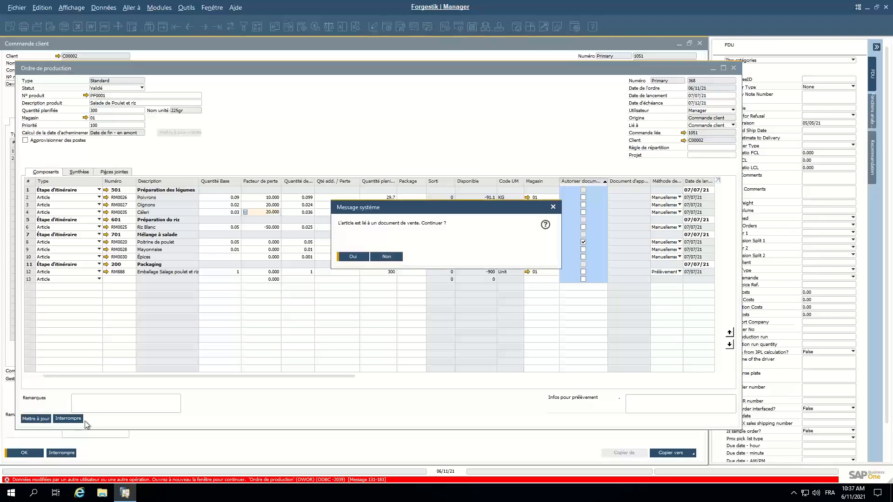
pyautogui.click(353, 258)
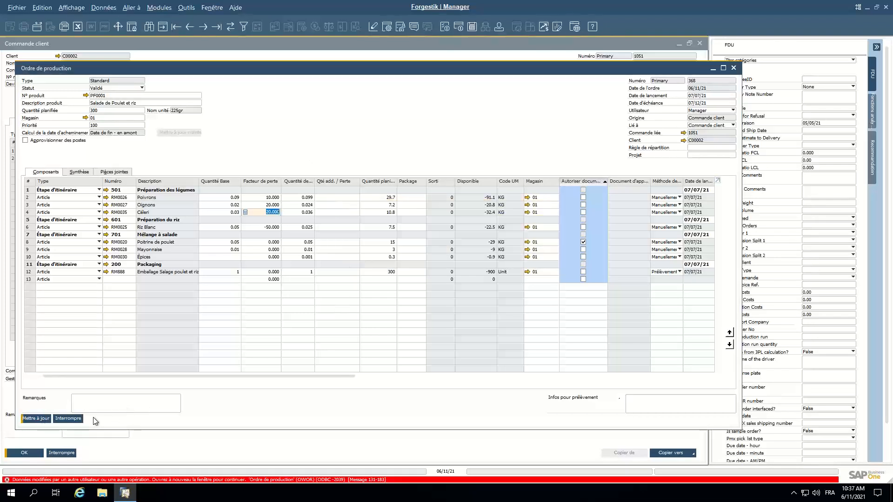
pyautogui.click(69, 420)
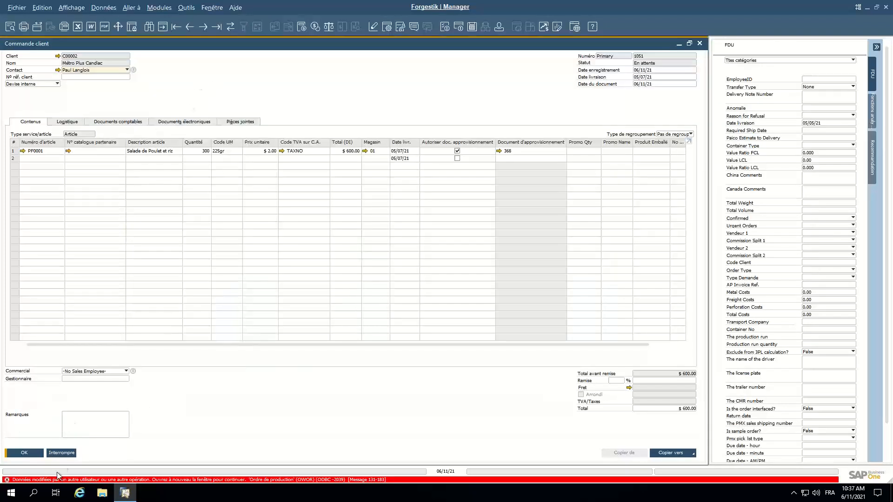
pyautogui.click(61, 453)
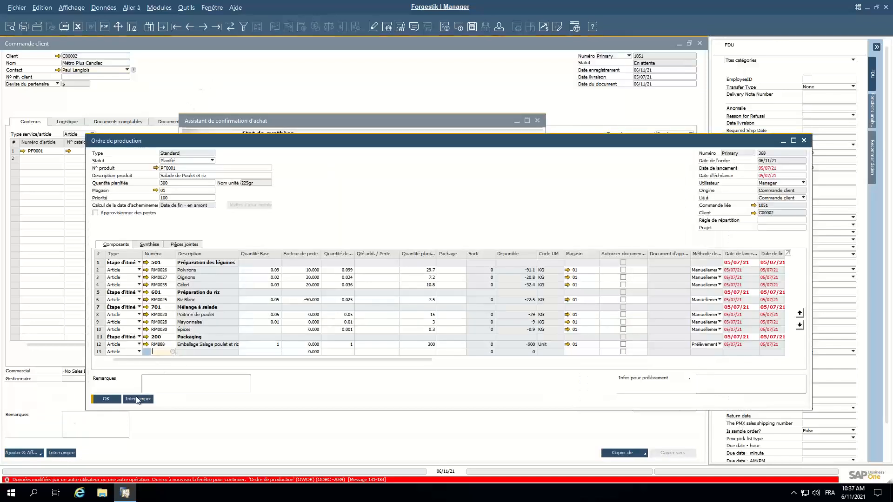
# Try to validate the Salade de Poulet et riz order from its remaining open production order window.
pyautogui.moveTo(267, 144); pyautogui.dragTo(234, 53)
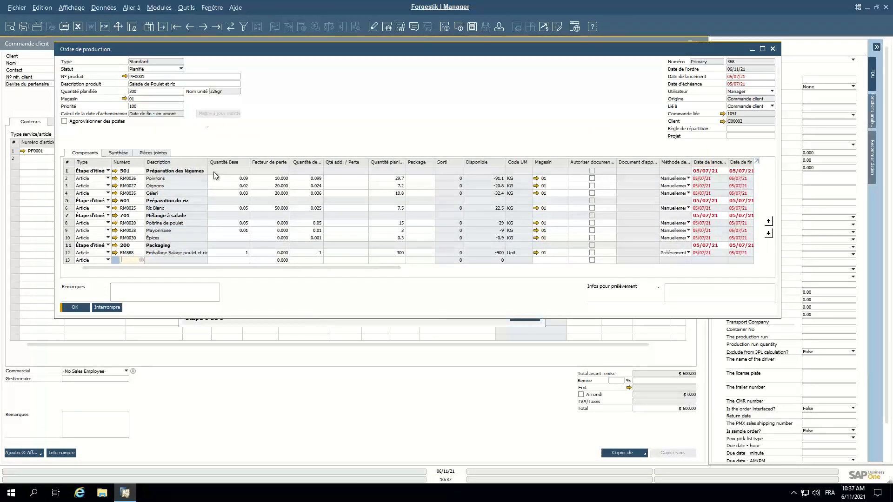
pyautogui.click(169, 69)
pyautogui.click(157, 84)
pyautogui.click(75, 309)
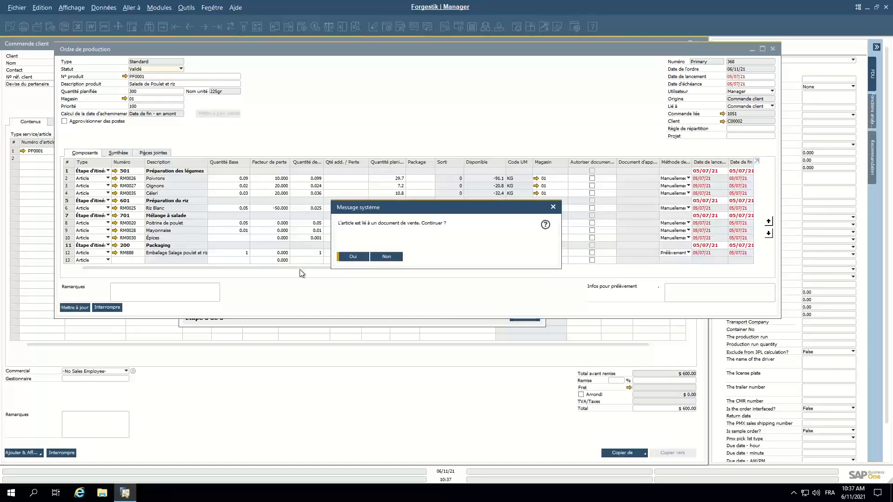
pyautogui.click(351, 257)
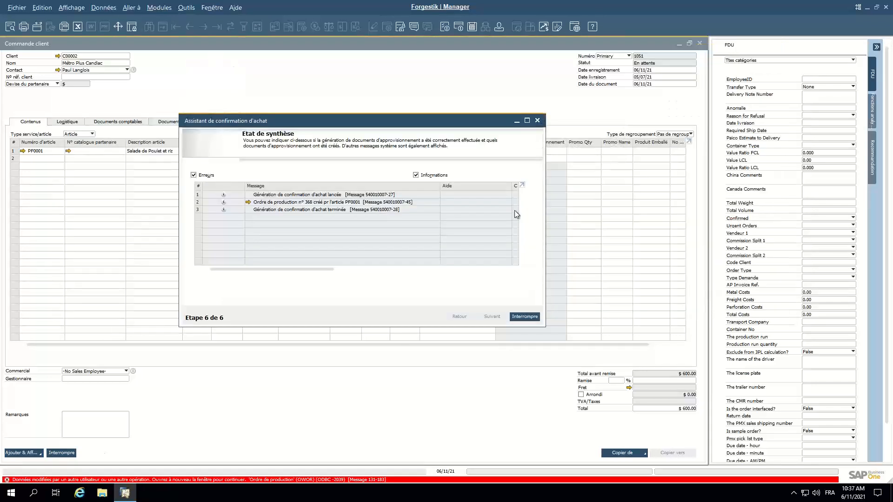
# Close the purchase confirmation wizard and all remaining open windows.
pyautogui.click(537, 120)
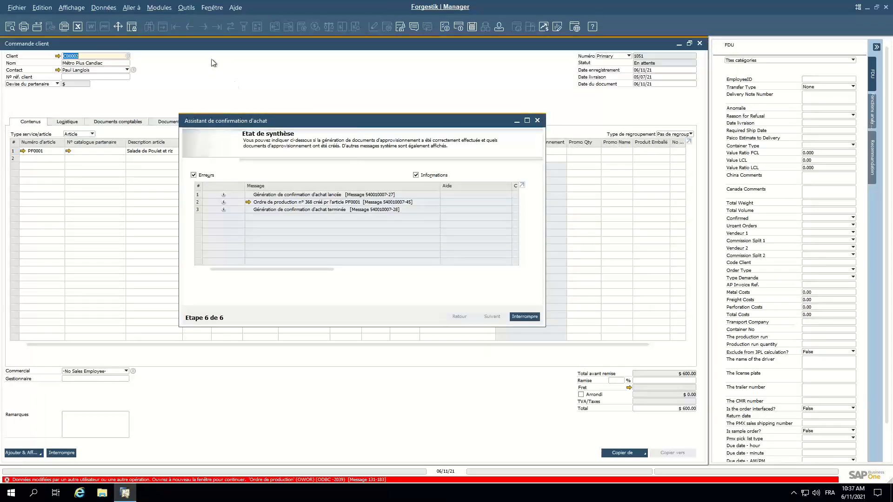
pyautogui.click(211, 10)
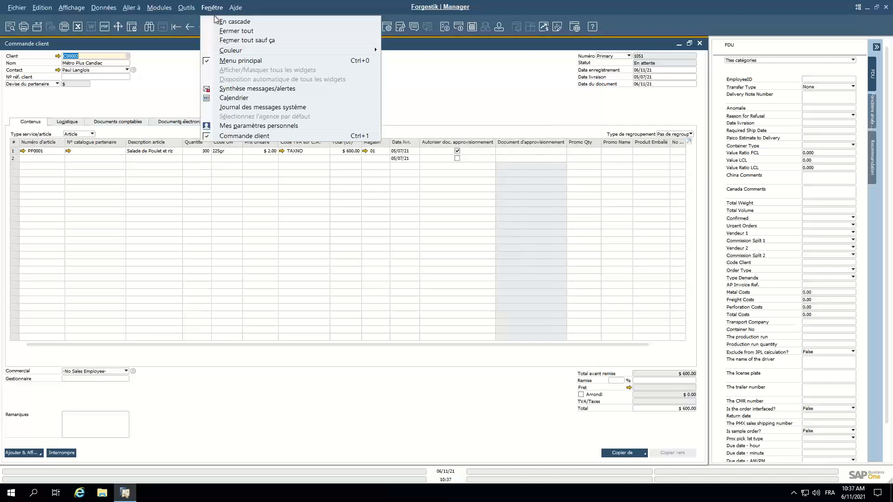
pyautogui.click(232, 31)
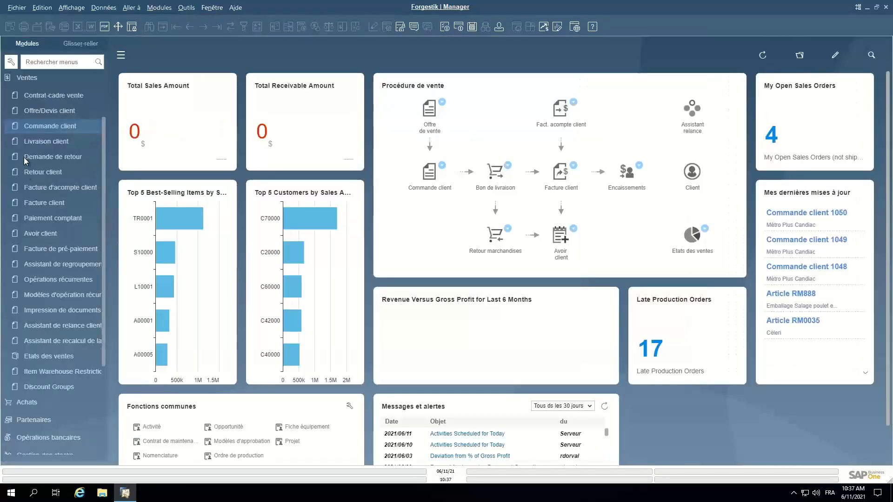
# Reopen the Salade de Poulet et riz production order from the Production module, set its status to Validé and save it, accepting the linked sales document.
pyautogui.click(22, 74)
pyautogui.click(48, 256)
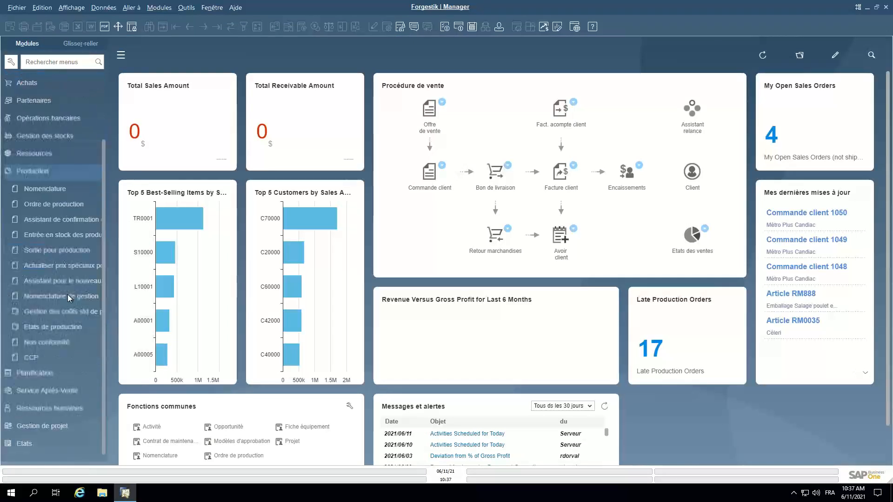
pyautogui.click(60, 204)
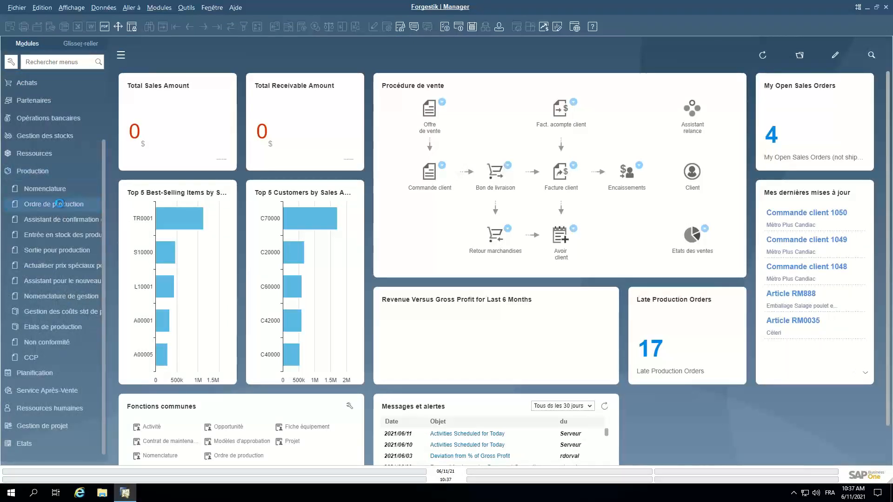
pyautogui.click(191, 27)
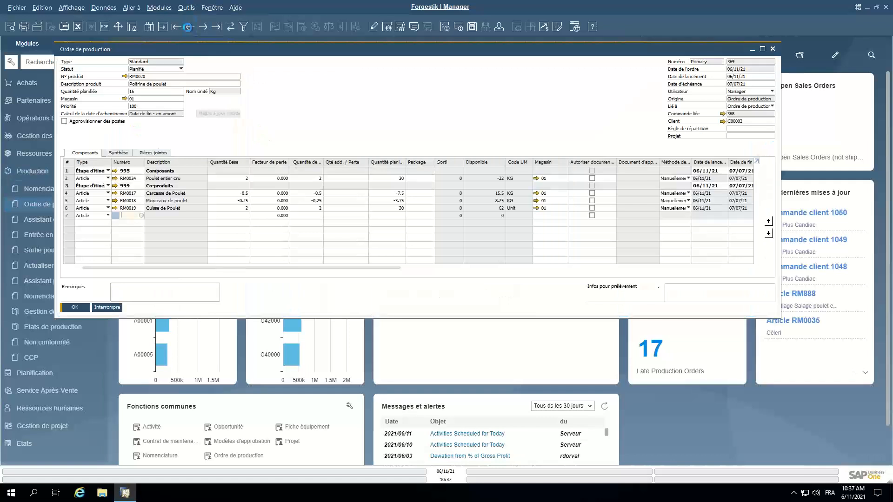
pyautogui.click(155, 69)
pyautogui.click(154, 82)
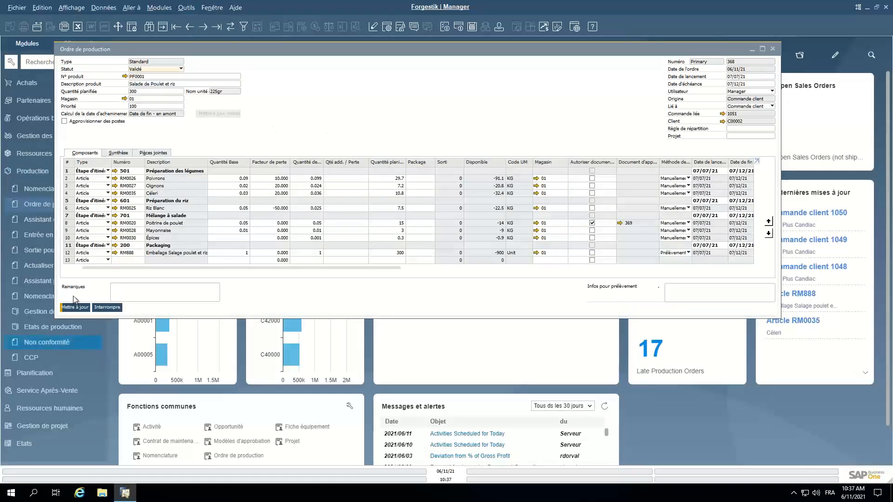
pyautogui.click(74, 308)
pyautogui.click(353, 256)
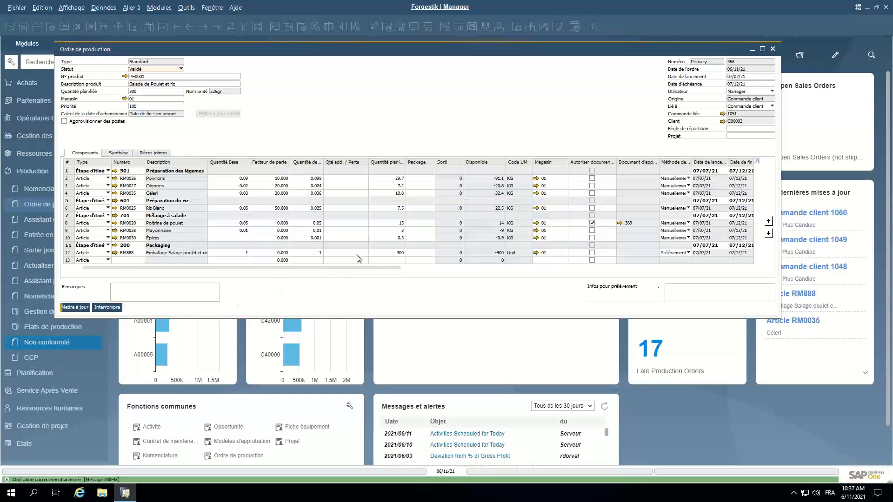
# Review the actions available on the validated order and the issue methods offered for the Poivrons line, widening the Méthode de sortie column.
pyautogui.rightClick(355, 87)
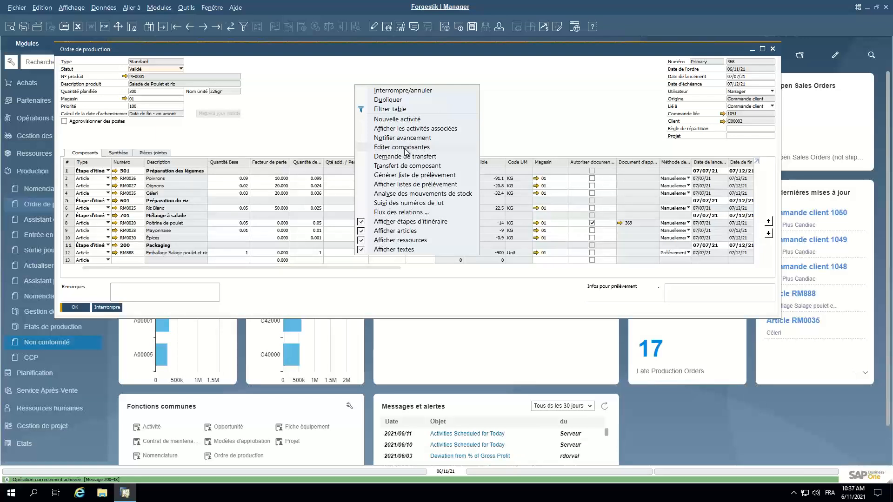
pyautogui.click(571, 136)
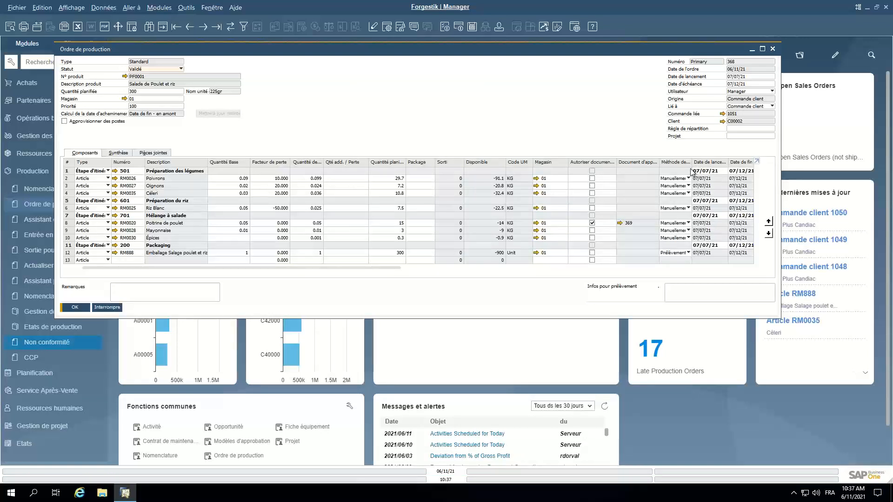
pyautogui.moveTo(693, 162); pyautogui.dragTo(721, 163)
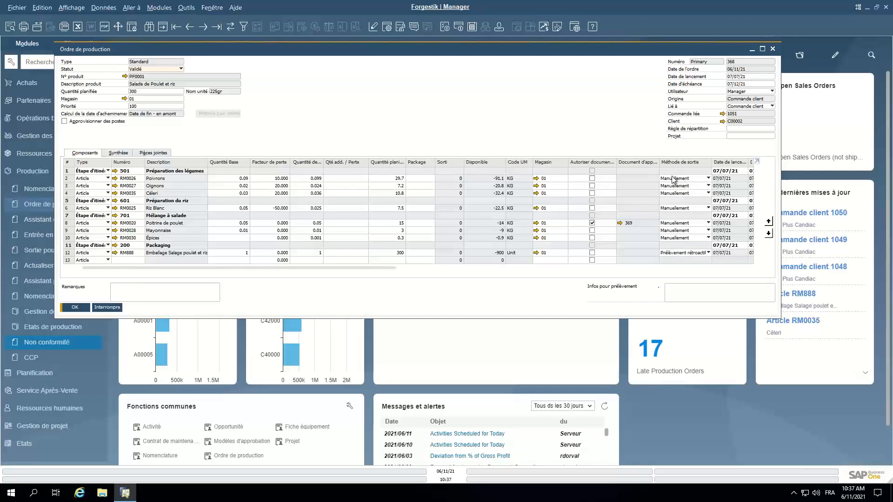
pyautogui.click(689, 179)
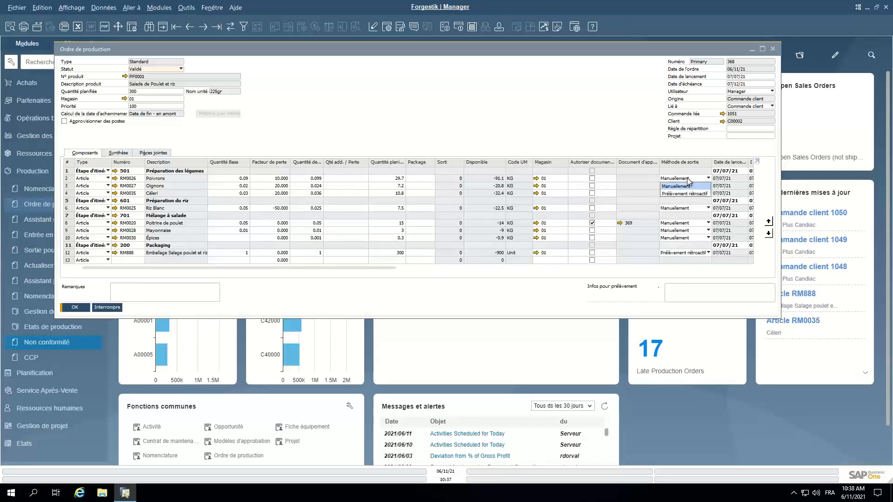
pyautogui.click(636, 143)
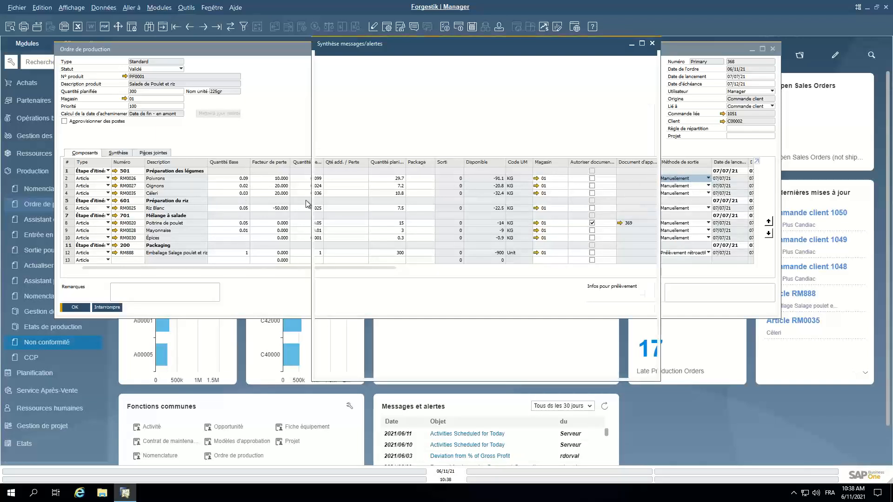
pyautogui.click(653, 44)
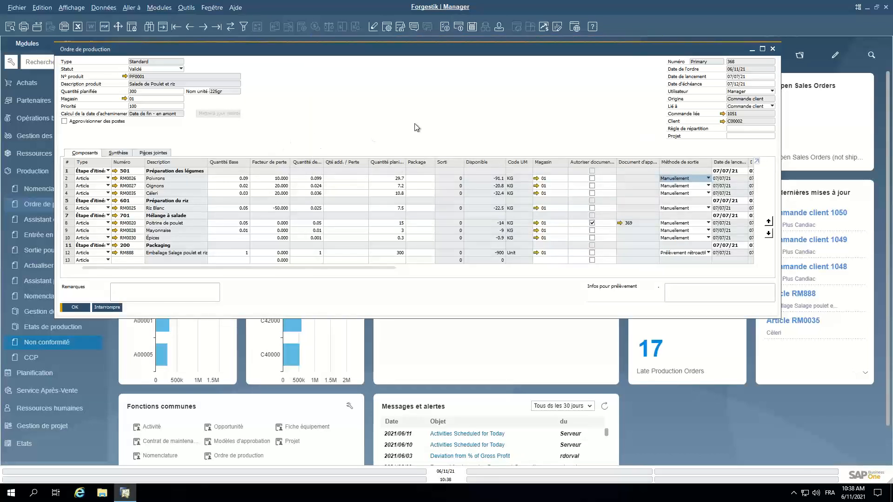
# Generate a component issue from the production order for itinerary sequence 1 - 501 - Préparation des légumes, based on 100 parent items.
pyautogui.rightClick(409, 100)
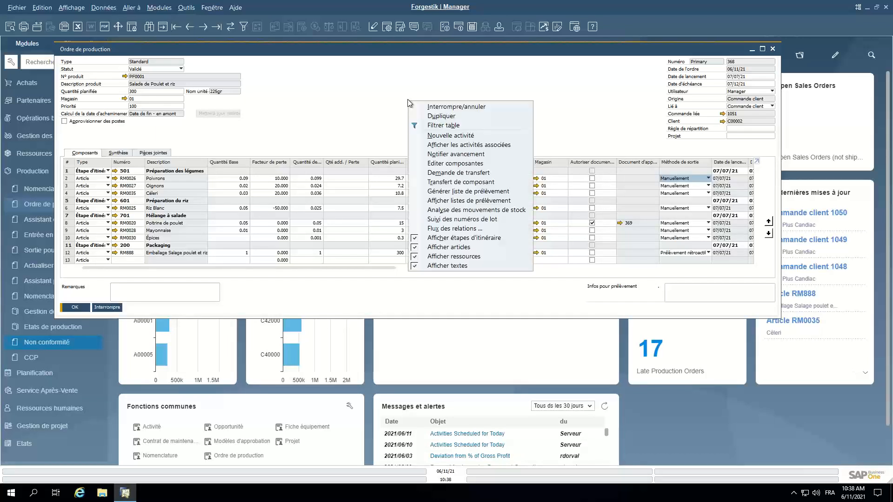
pyautogui.click(455, 164)
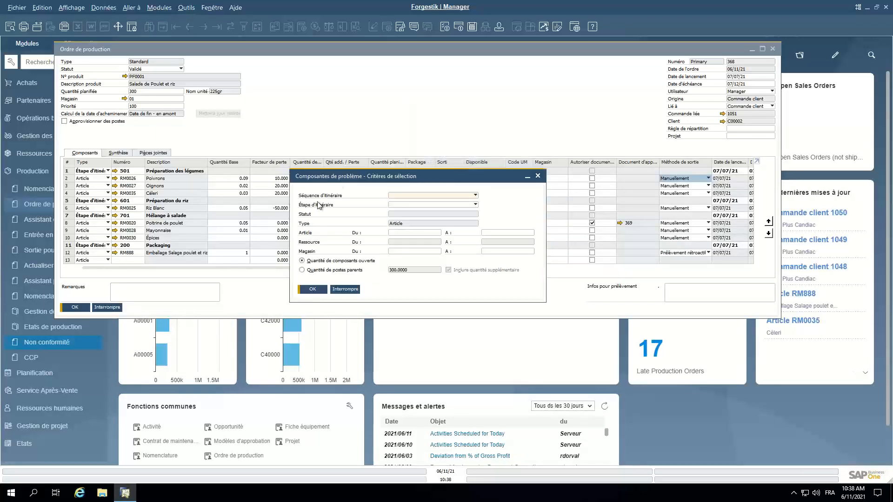
pyautogui.moveTo(363, 179); pyautogui.dragTo(350, 103)
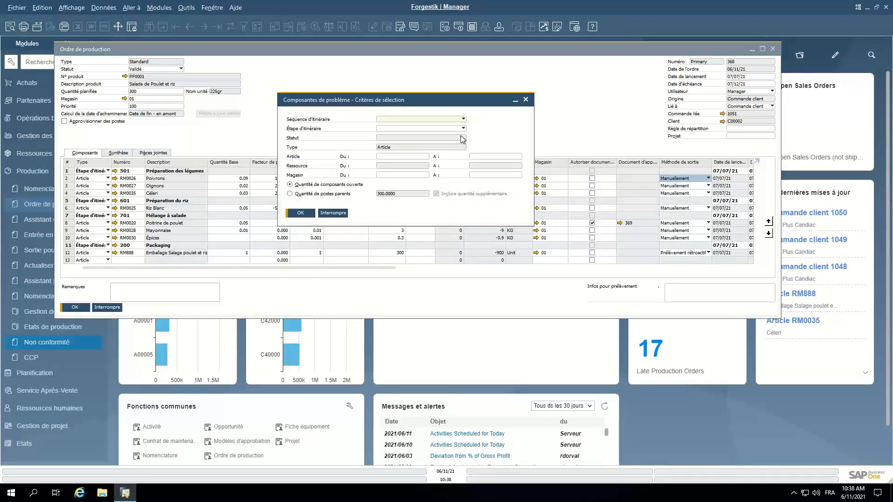
pyautogui.click(464, 119)
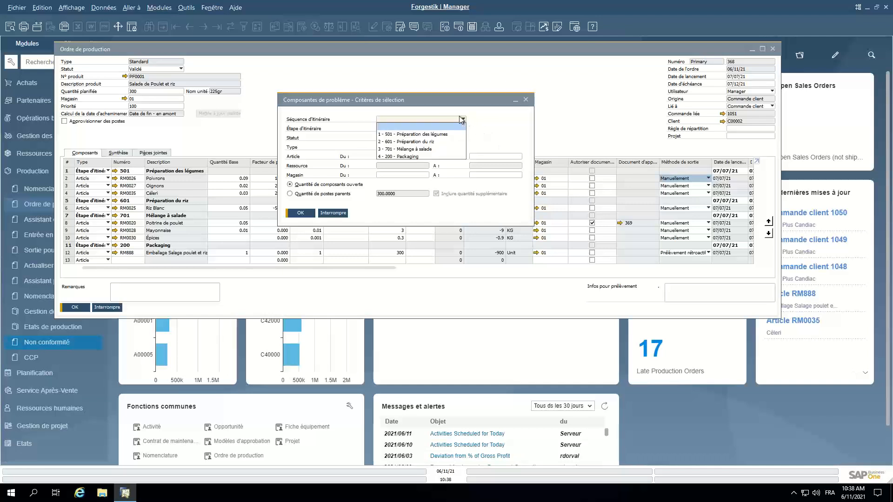
pyautogui.click(433, 135)
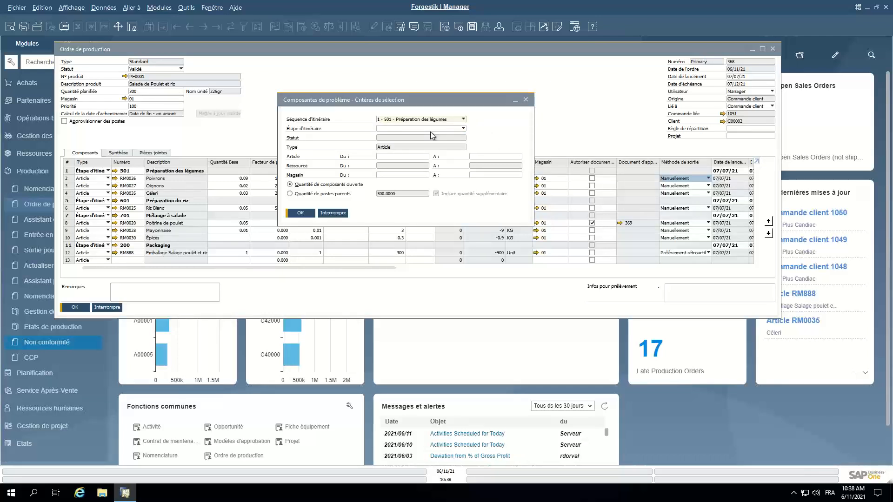
pyautogui.click(297, 196)
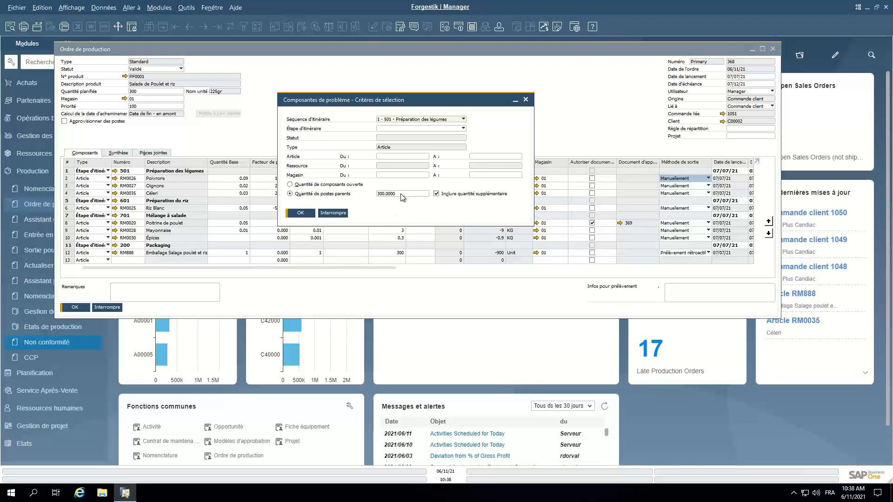
pyautogui.click(389, 194)
pyautogui.write('1')
pyautogui.click(301, 213)
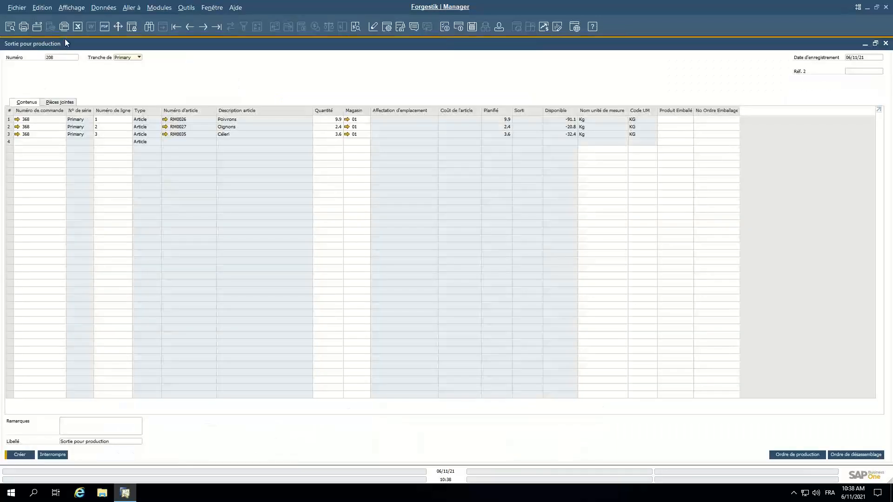
# Set the Céleri issue quantity to 4, try to create the production issue, and close it without saving.
pyautogui.moveTo(65, 39); pyautogui.dragTo(596, 205)
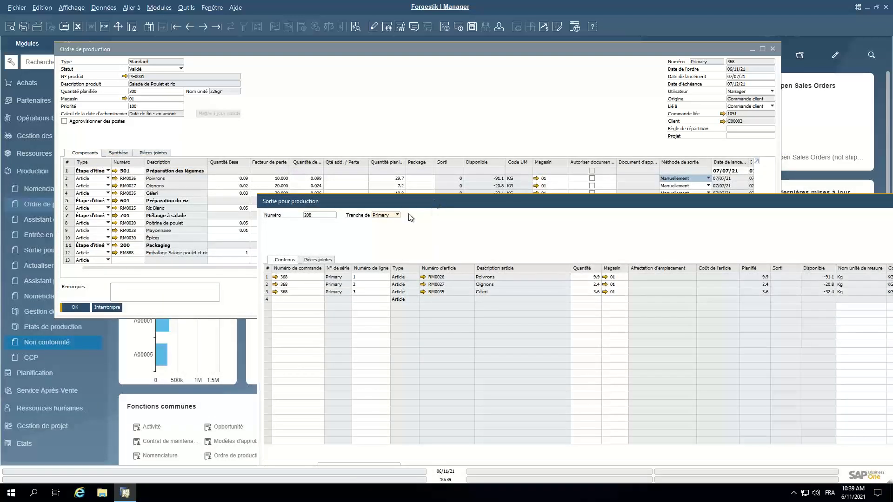
pyautogui.moveTo(435, 202); pyautogui.dragTo(389, 233)
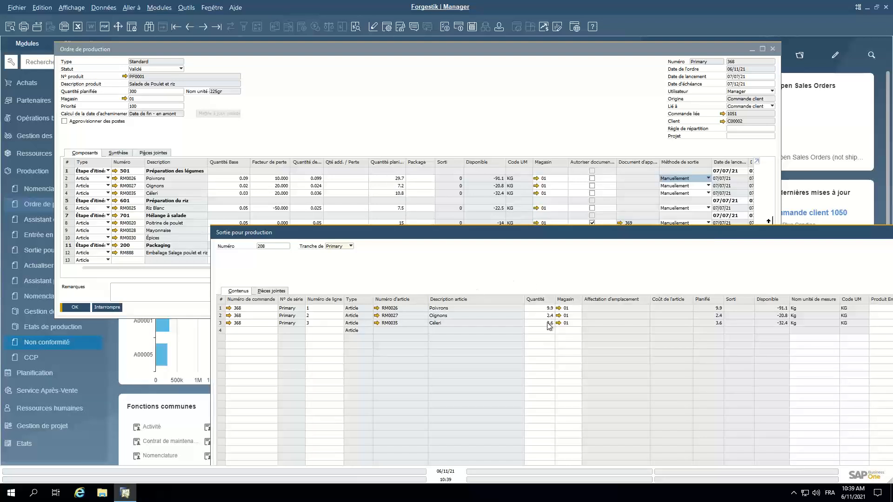
pyautogui.moveTo(485, 232); pyautogui.dragTo(330, 194)
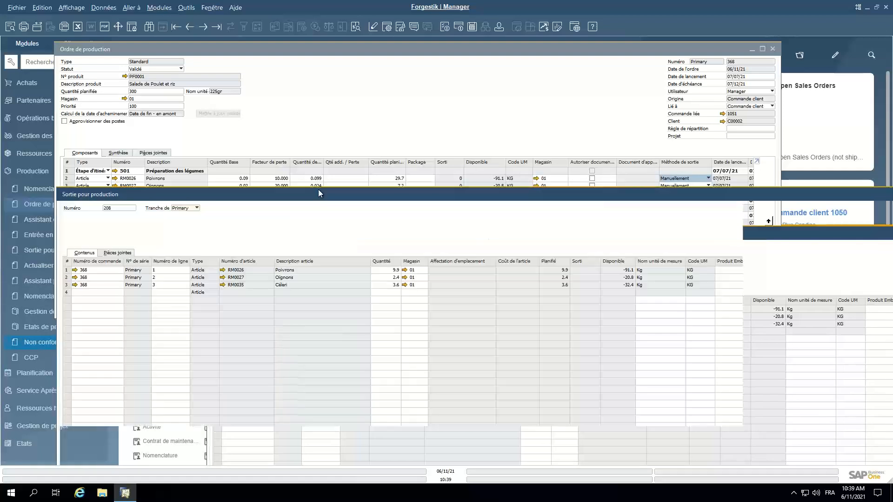
pyautogui.moveTo(420, 197); pyautogui.dragTo(431, 129)
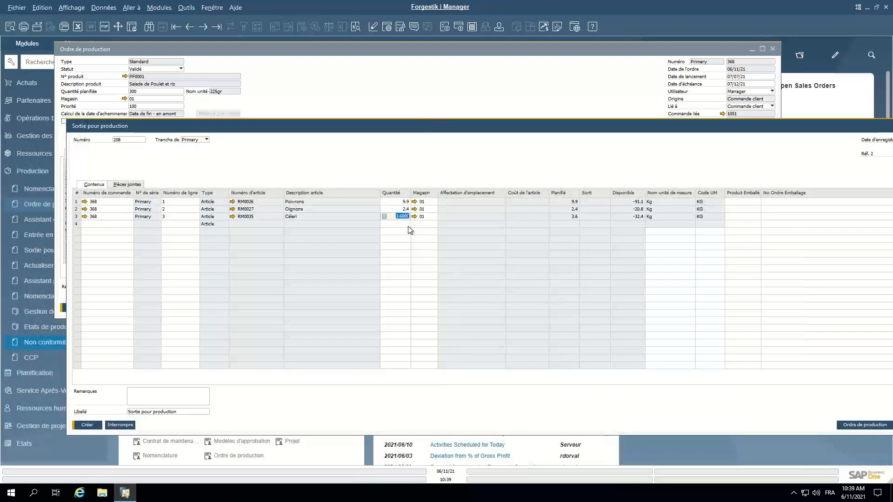
pyautogui.write('4')
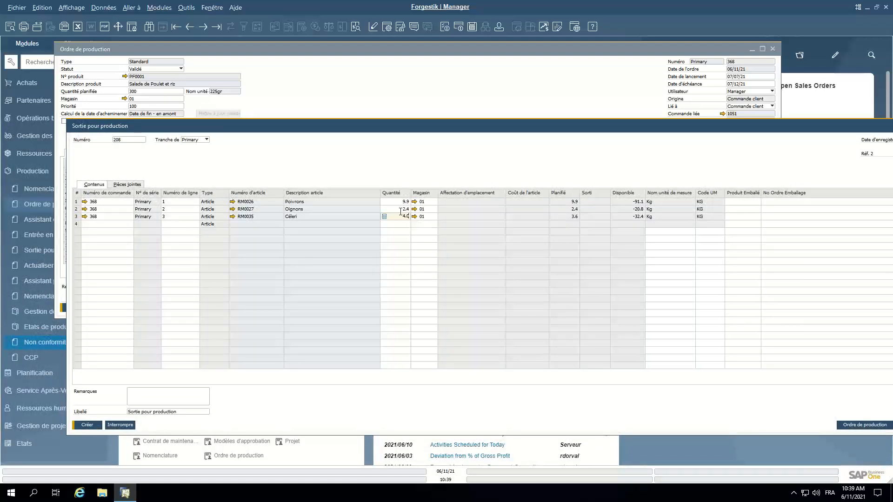
pyautogui.click(90, 426)
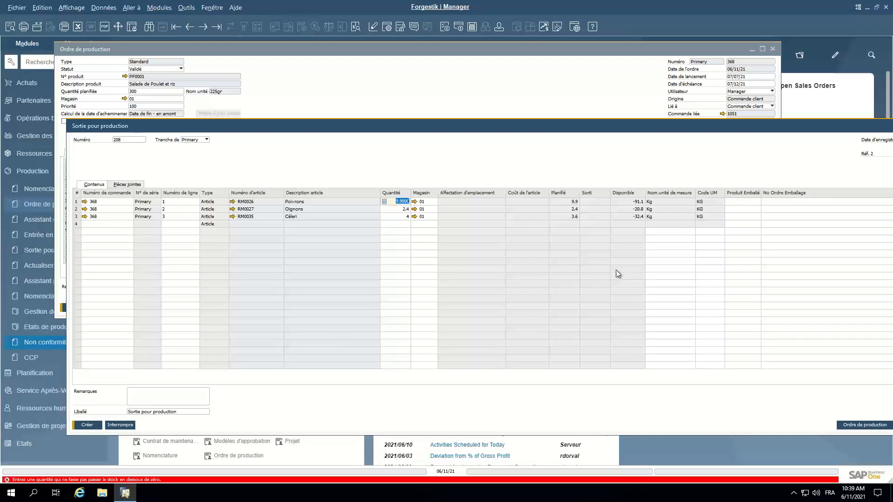
pyautogui.click(120, 425)
# Preview the open-quantity component issue for itinerary sequence 2 - 601 - Préparation du riz and close it without creating it.
pyautogui.rightClick(353, 90)
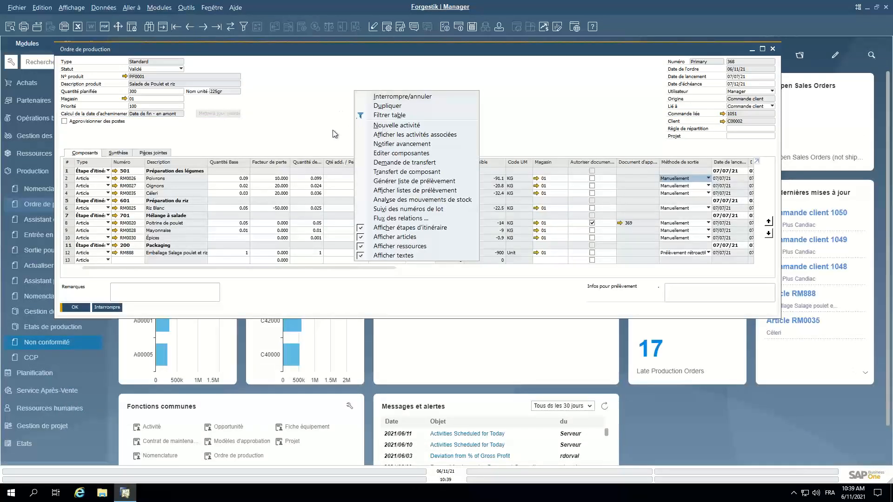
pyautogui.click(547, 136)
pyautogui.rightClick(395, 126)
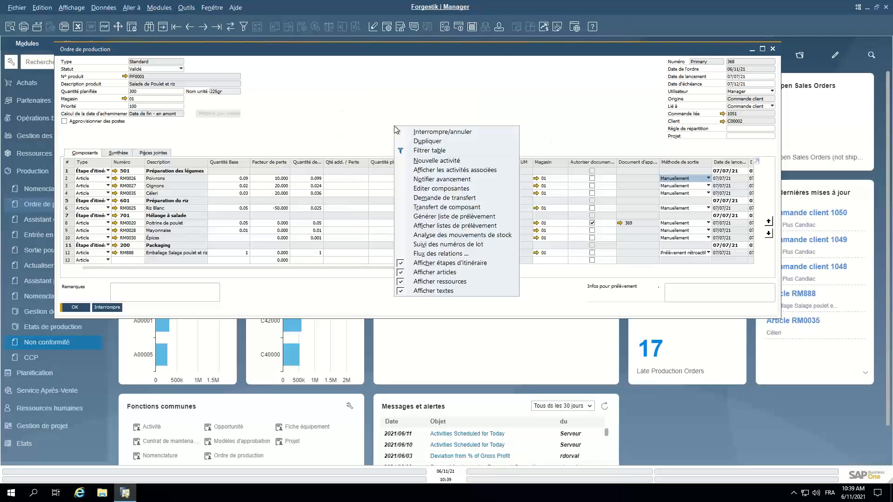
pyautogui.click(439, 188)
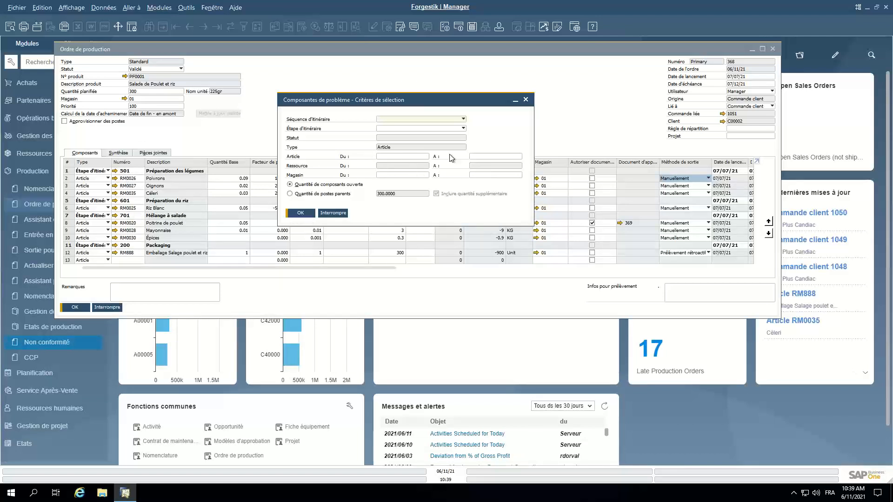
pyautogui.click(462, 119)
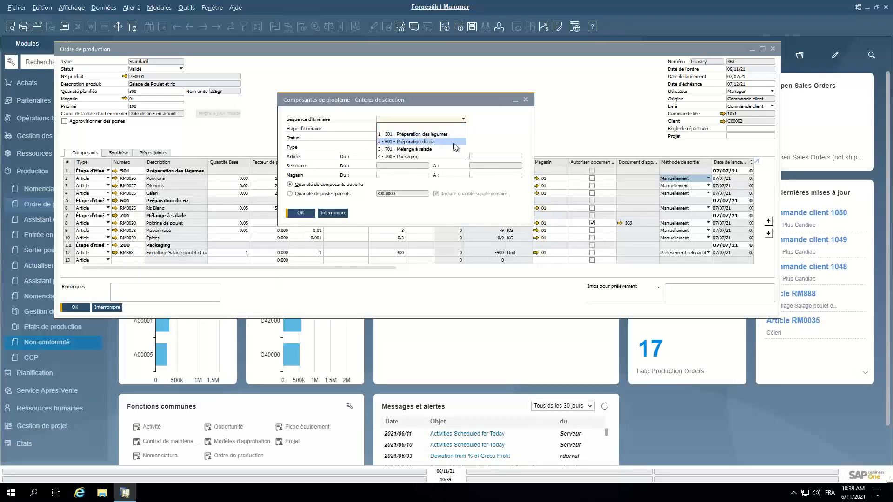
pyautogui.click(421, 142)
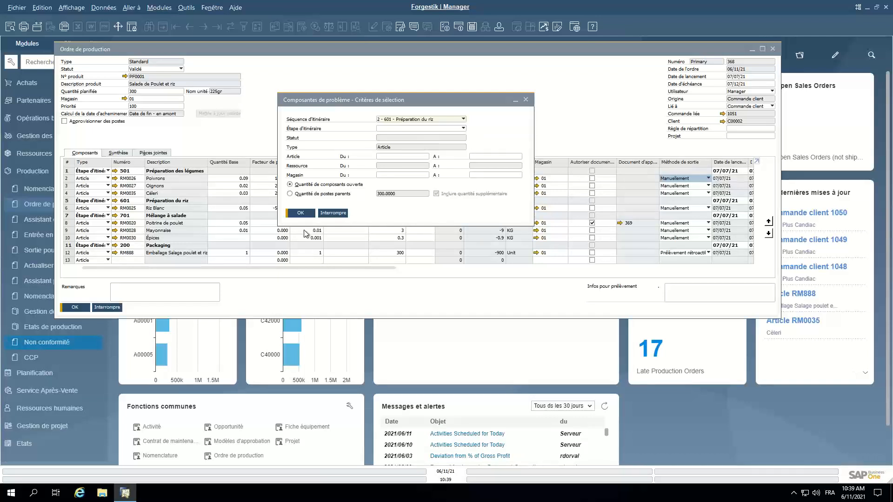
pyautogui.click(300, 213)
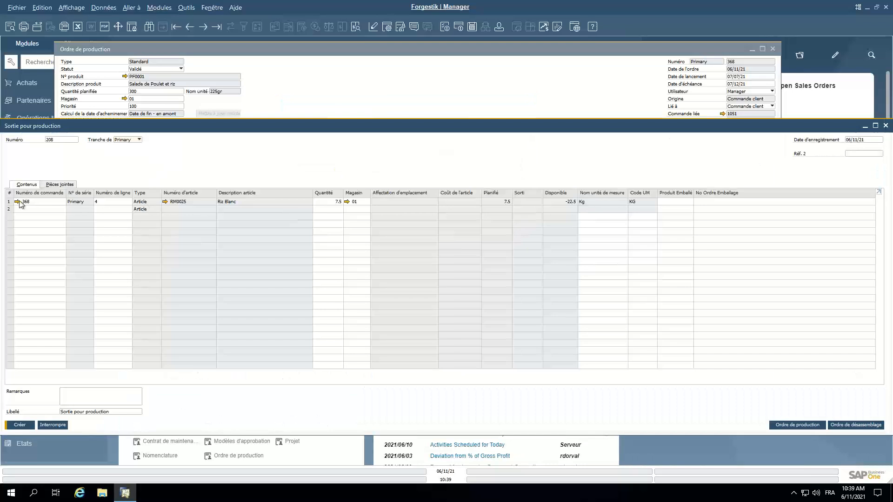
pyautogui.click(57, 425)
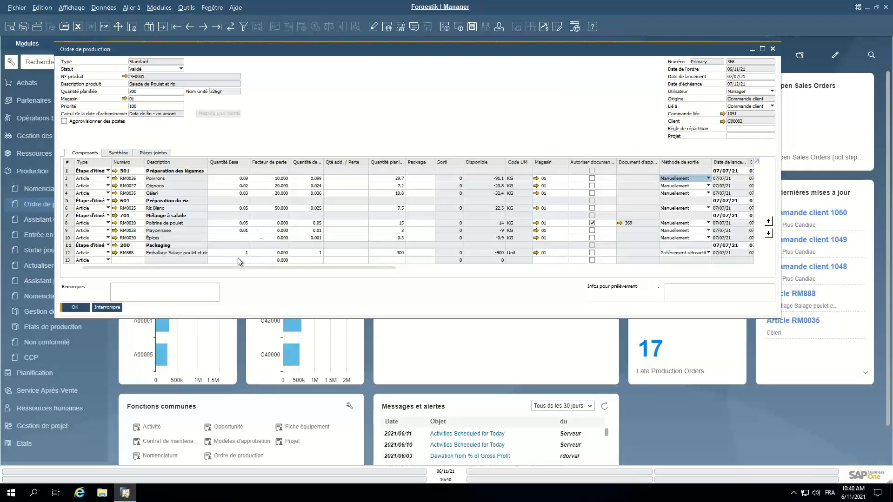
# Close the Salade de Poulet et riz production order and collapse the Production module.
pyautogui.click(118, 308)
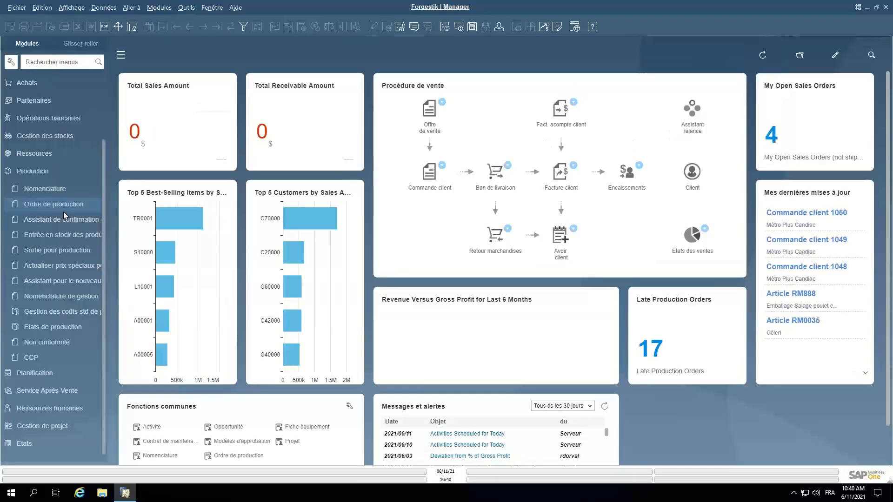
pyautogui.click(33, 176)
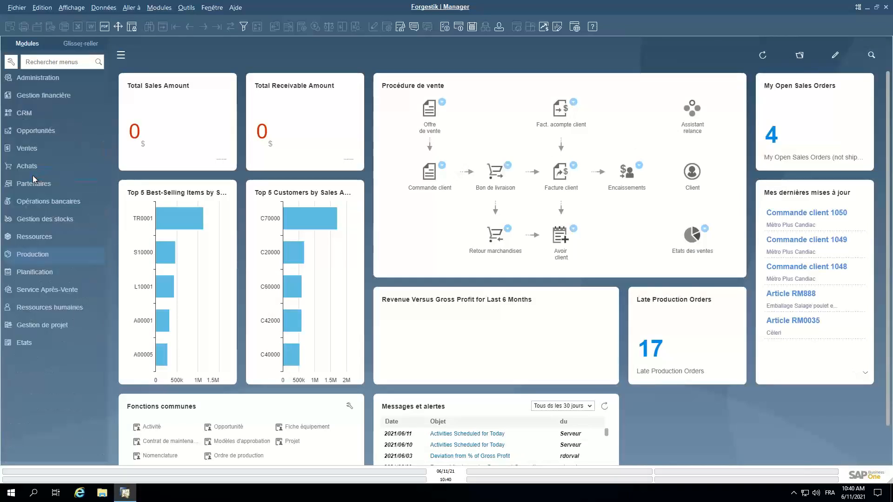
pyautogui.click(34, 174)
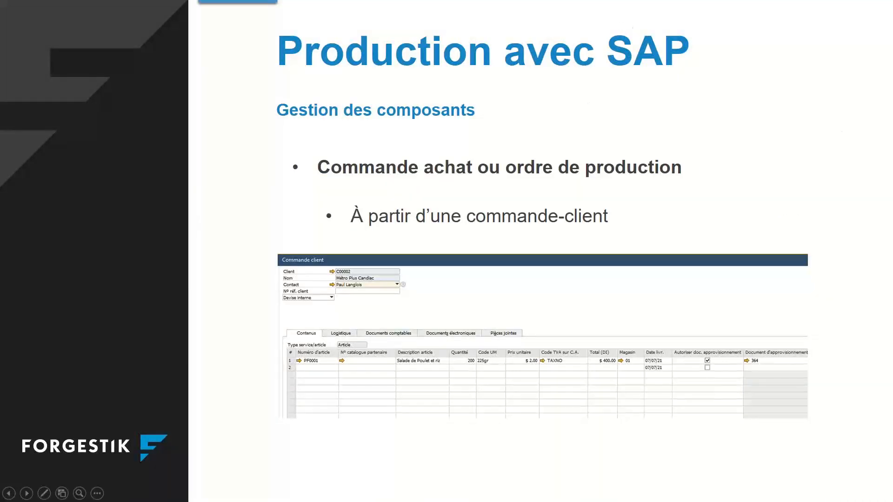
pyautogui.click(623, 304)
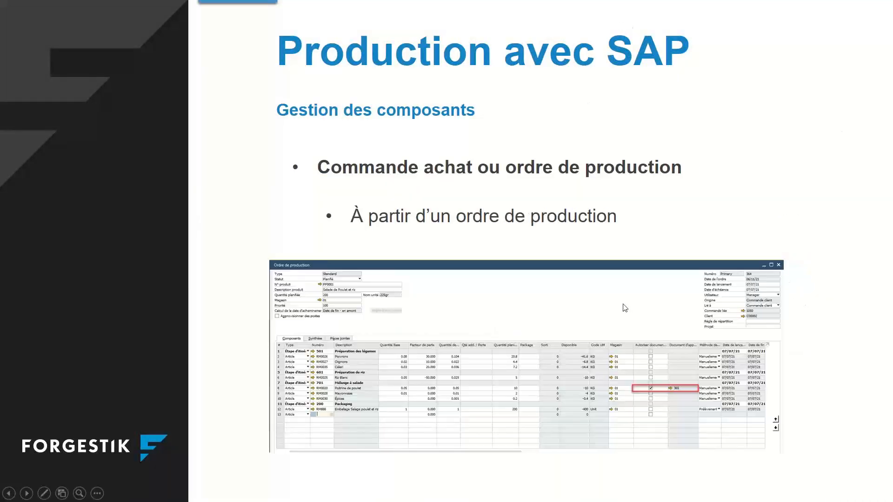
pyautogui.click(623, 305)
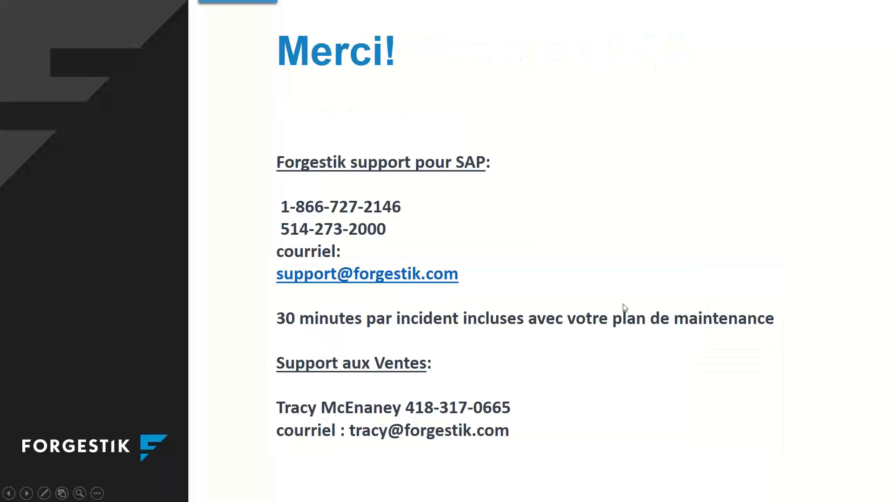